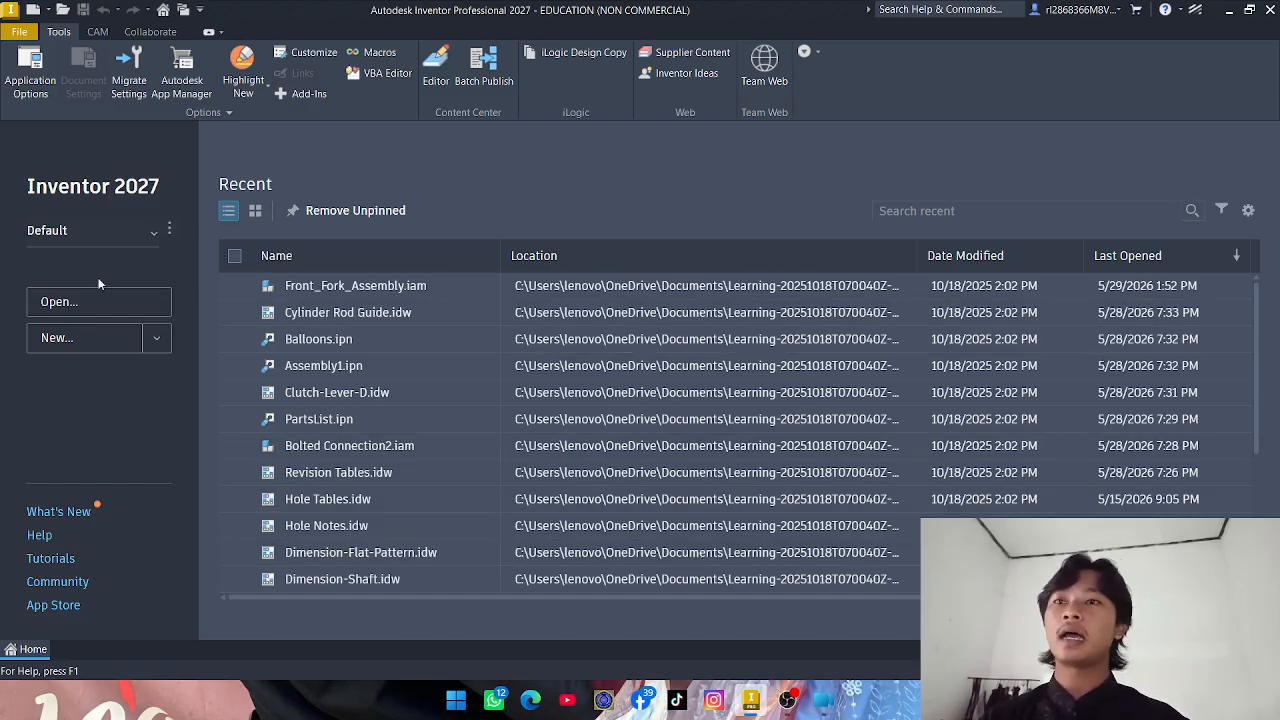
- Open the assembly file Front_Fork_Assembly.iam from the Workspace folder
click(99, 307)
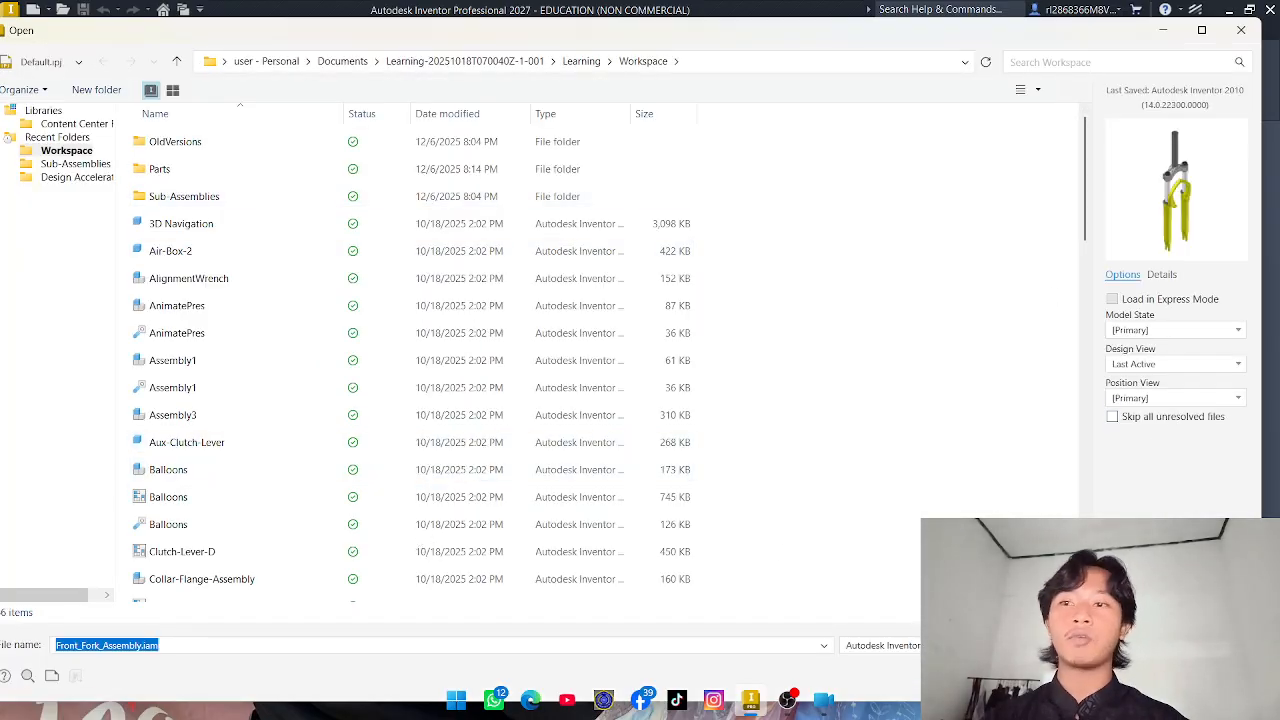
key(Return)
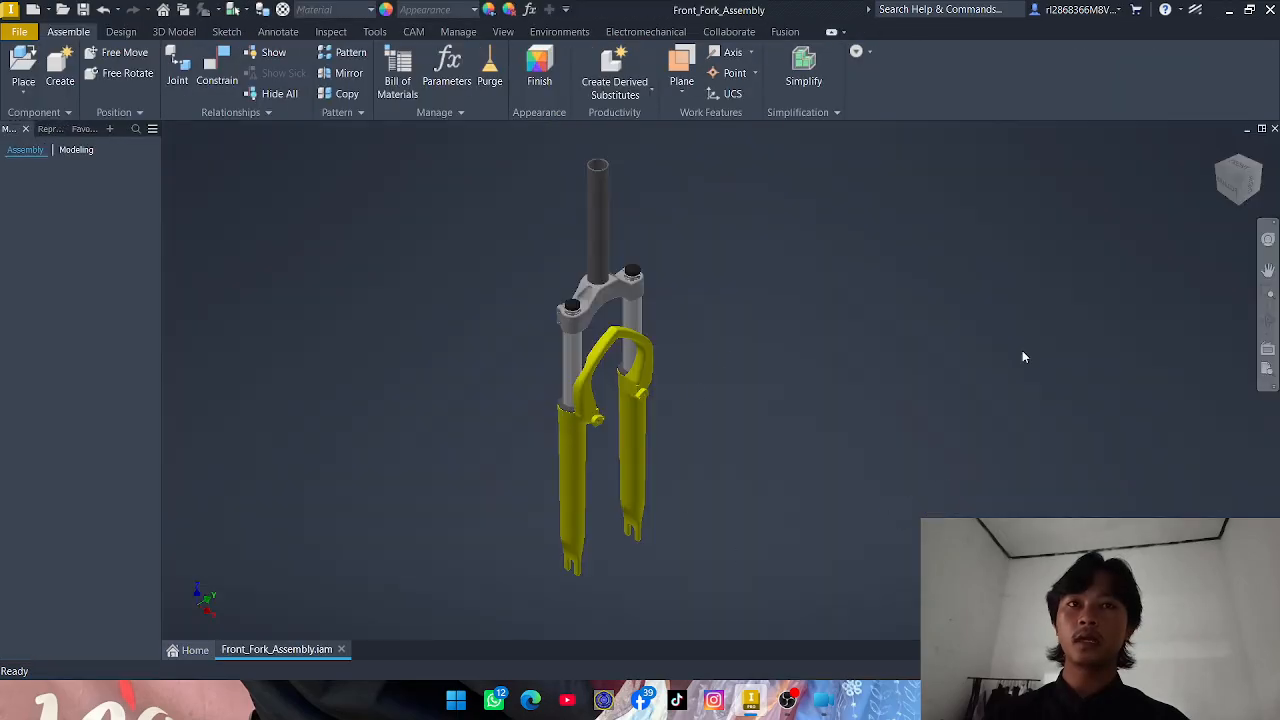
click(1268, 270)
drag(993, 373, 1063, 366)
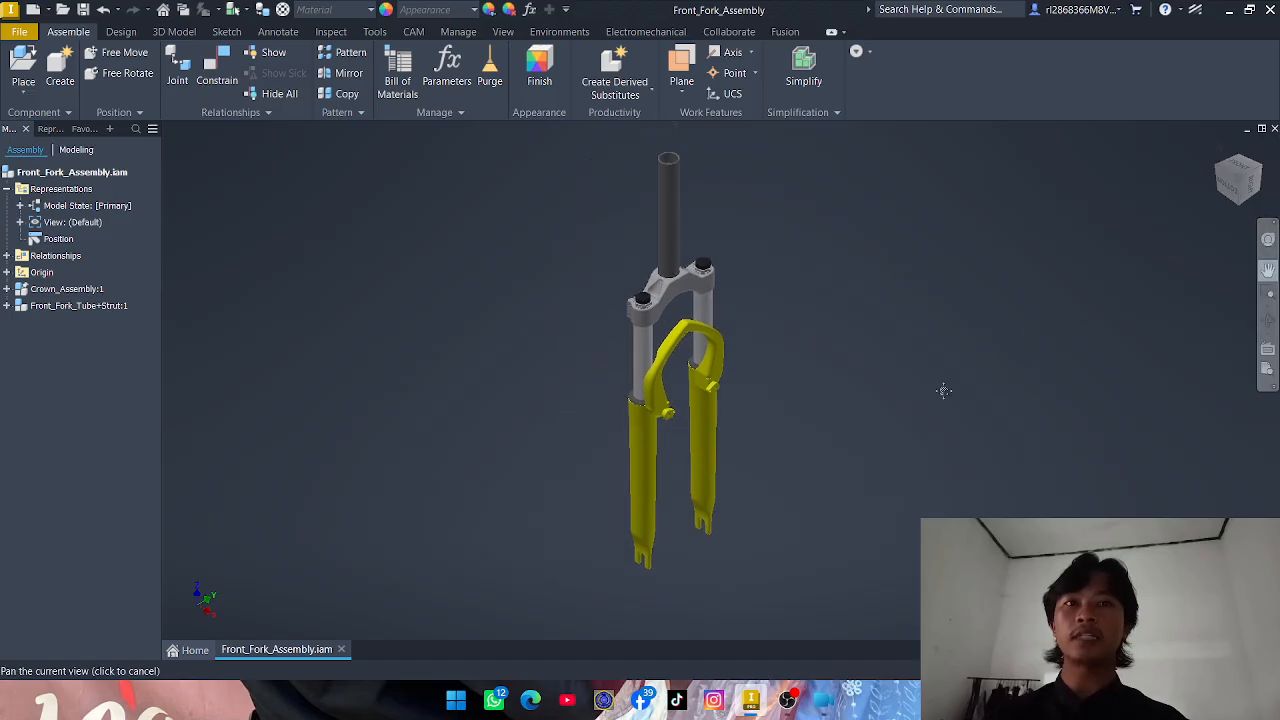
scroll(939, 391, up, 2)
scroll(934, 395, down, 3)
scroll(918, 406, up, 1)
scroll(921, 398, down, 1)
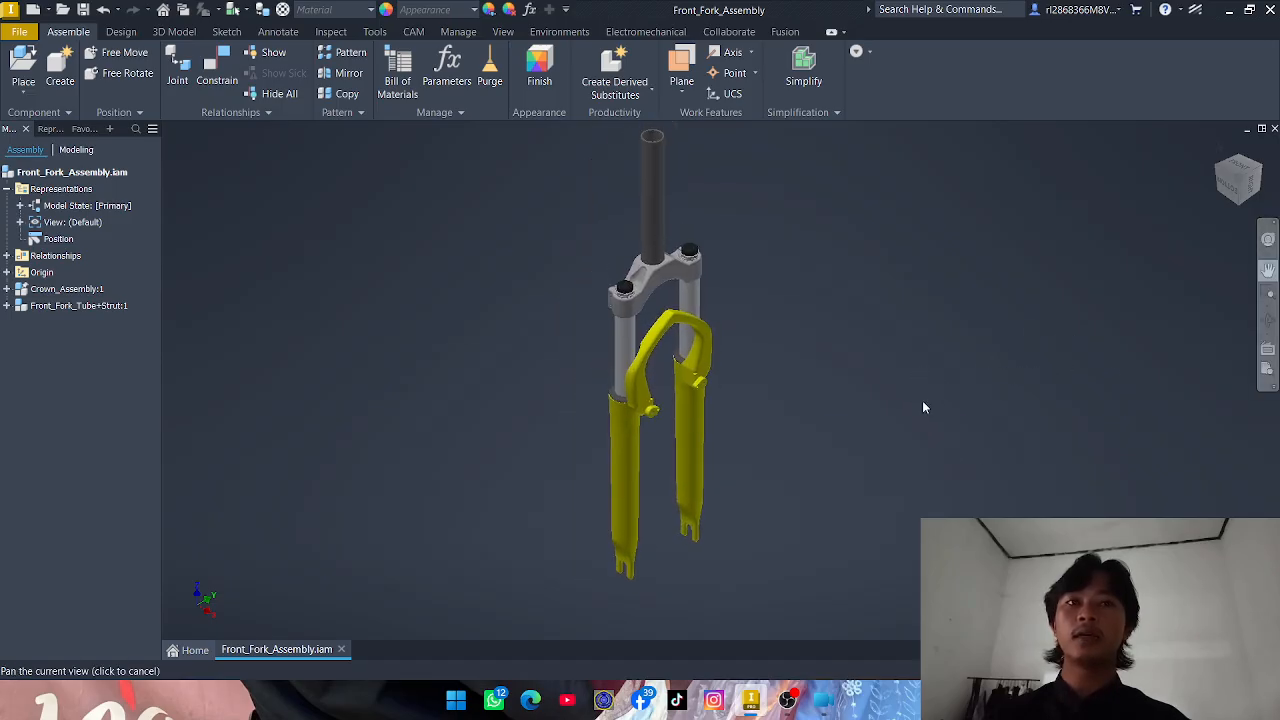
right_click(922, 400)
click(845, 402)
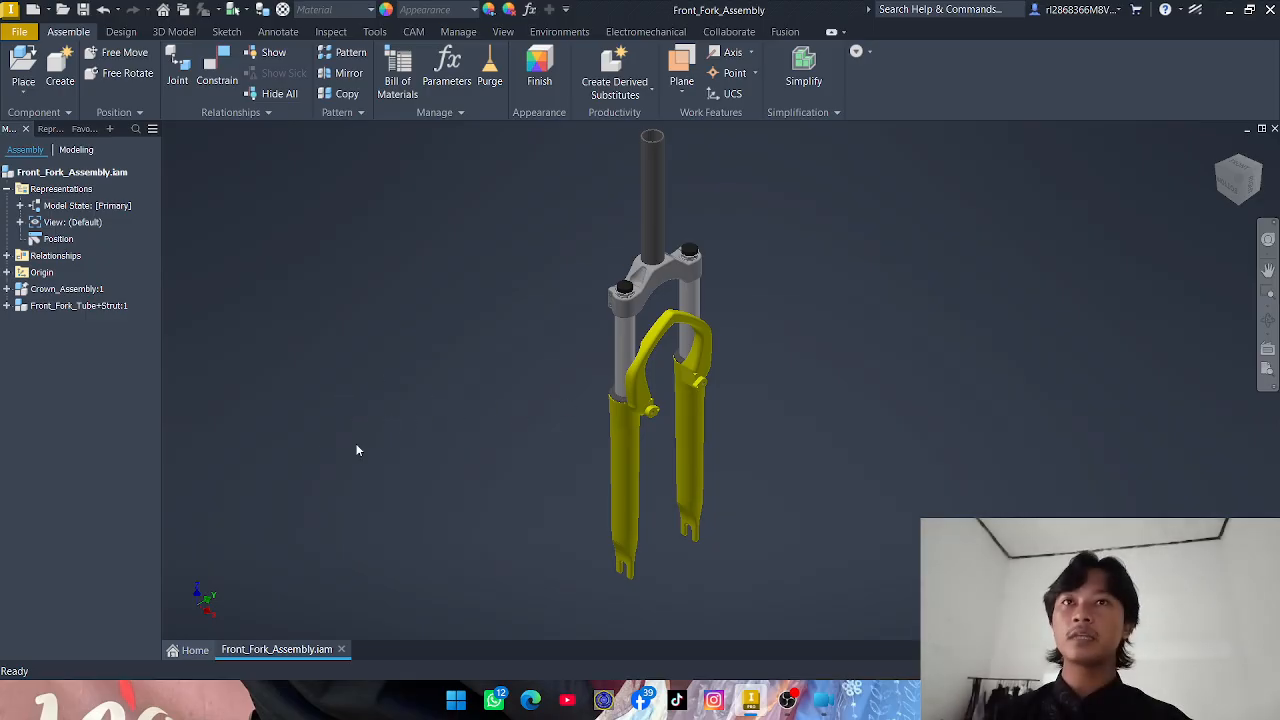
- Open the fork assembly's Bill of Materials and check its Structured view before returning to Model Data
click(462, 32)
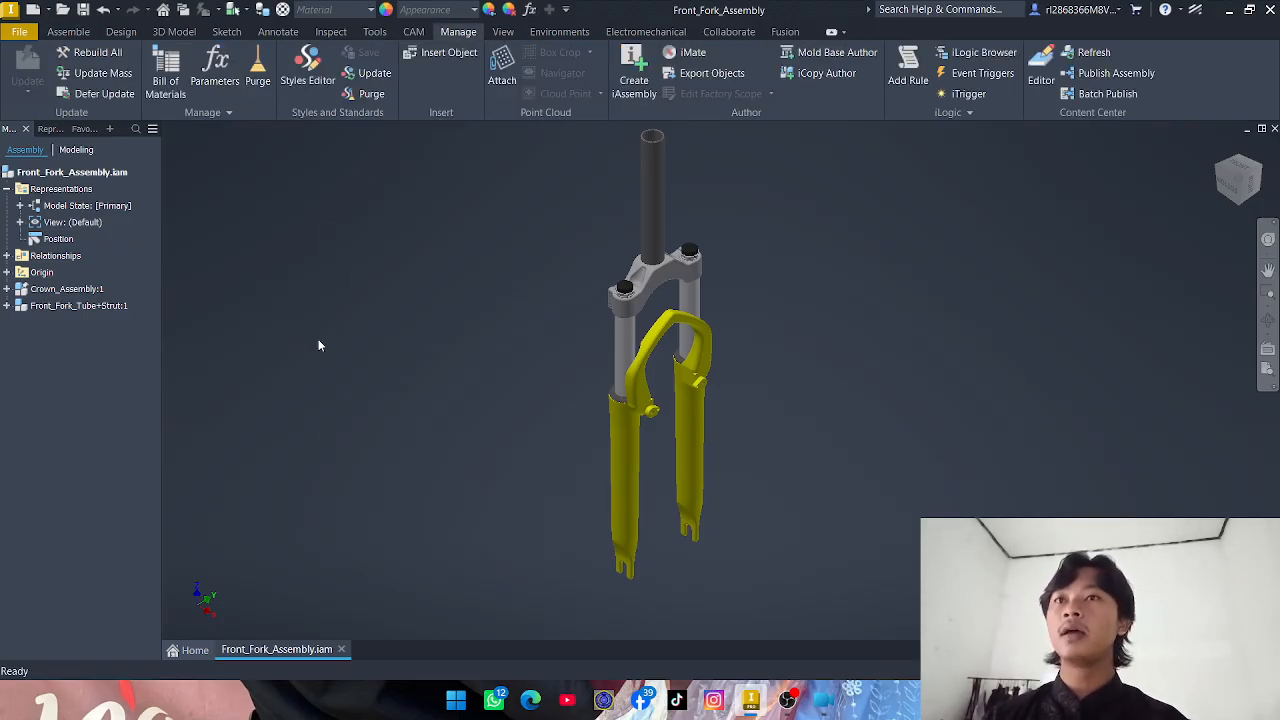
click(174, 83)
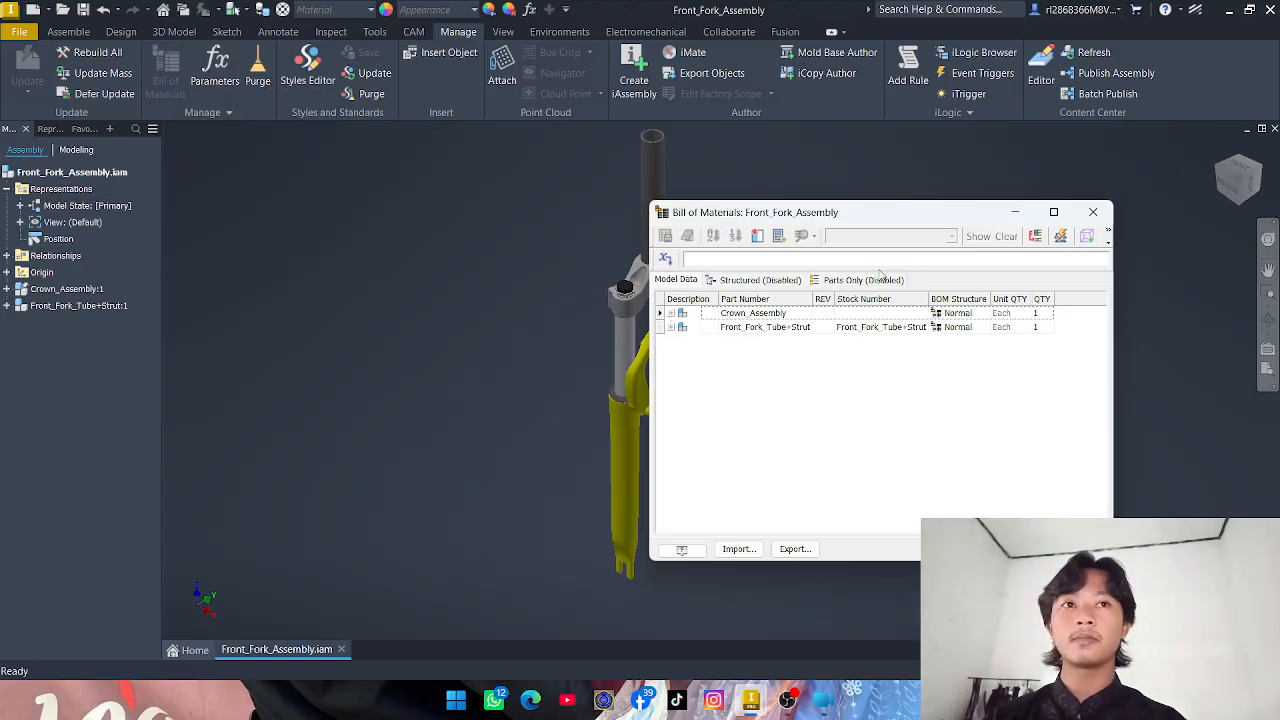
drag(894, 217, 480, 152)
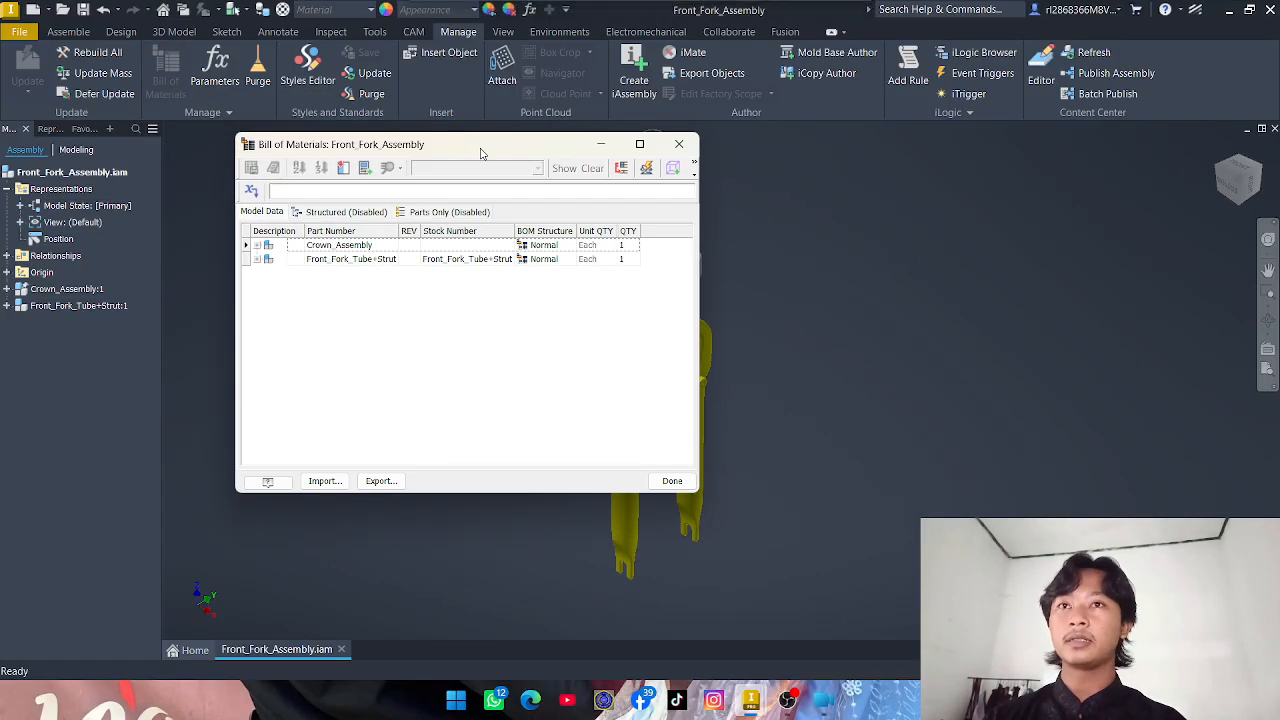
click(345, 212)
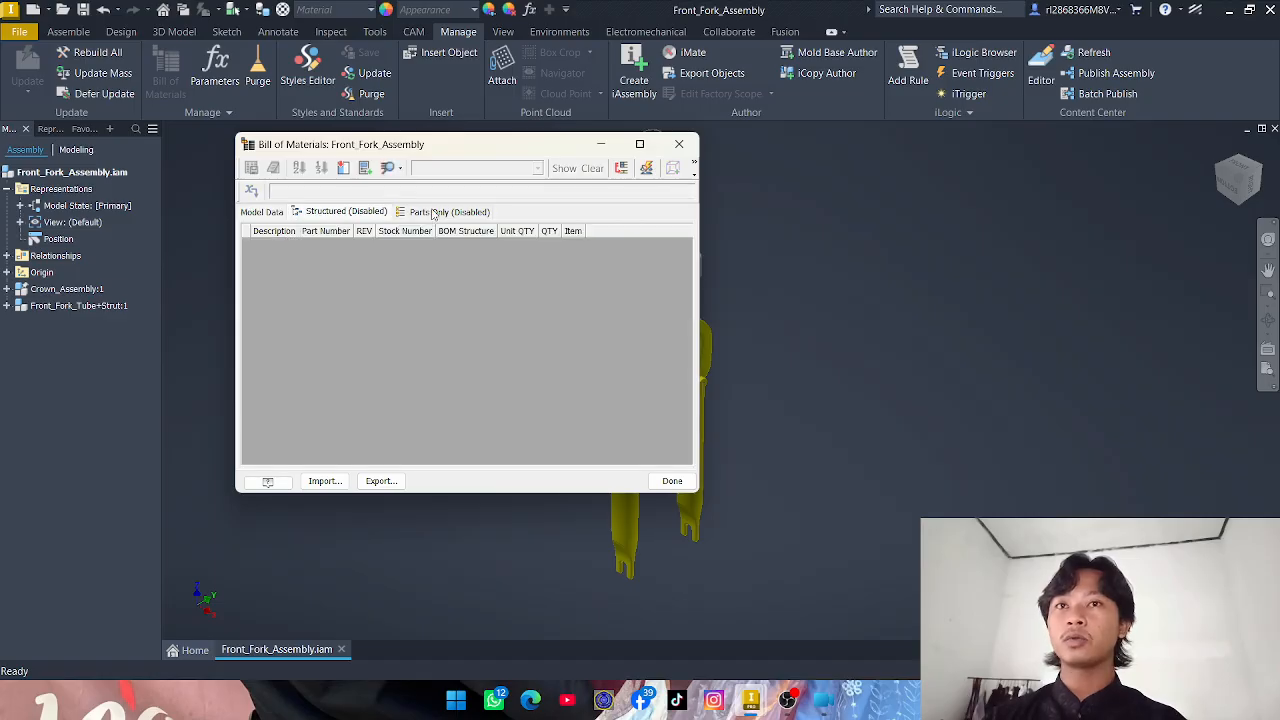
click(263, 213)
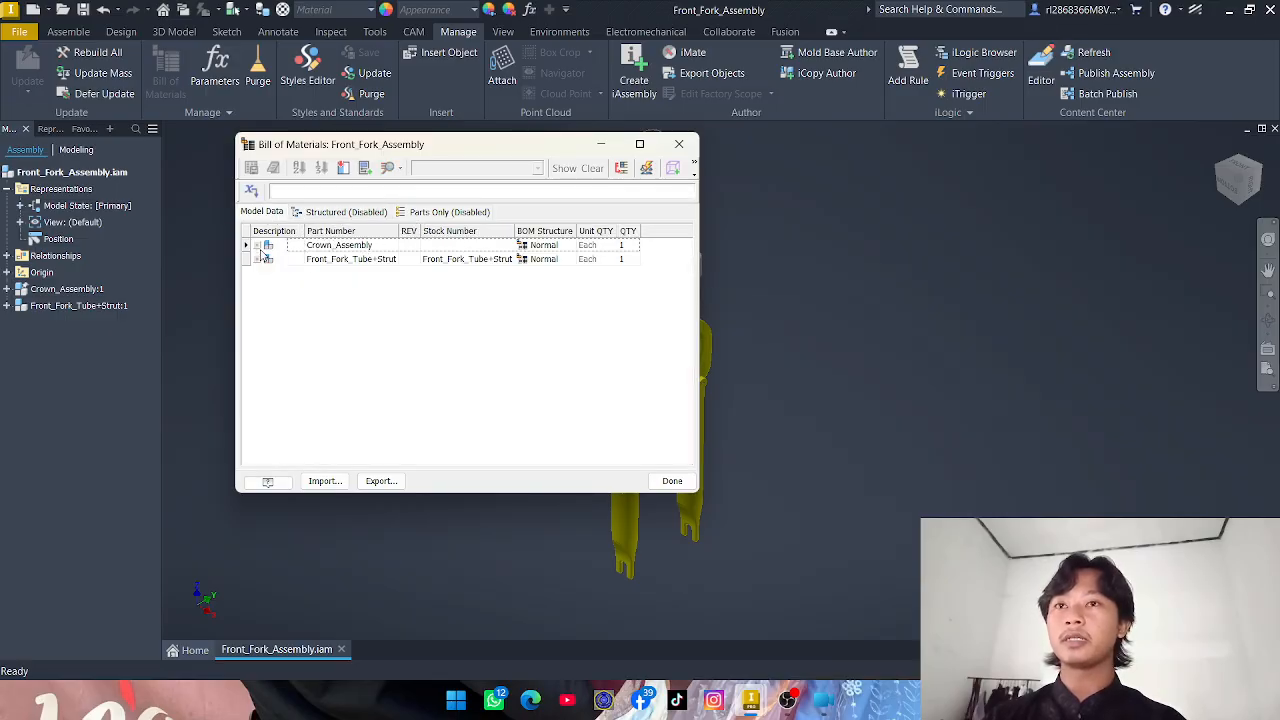
- Expand Crown_Assembly and Front_Fork_Tube+Strut in the Model Data view to examine their components and BOM structures
click(258, 245)
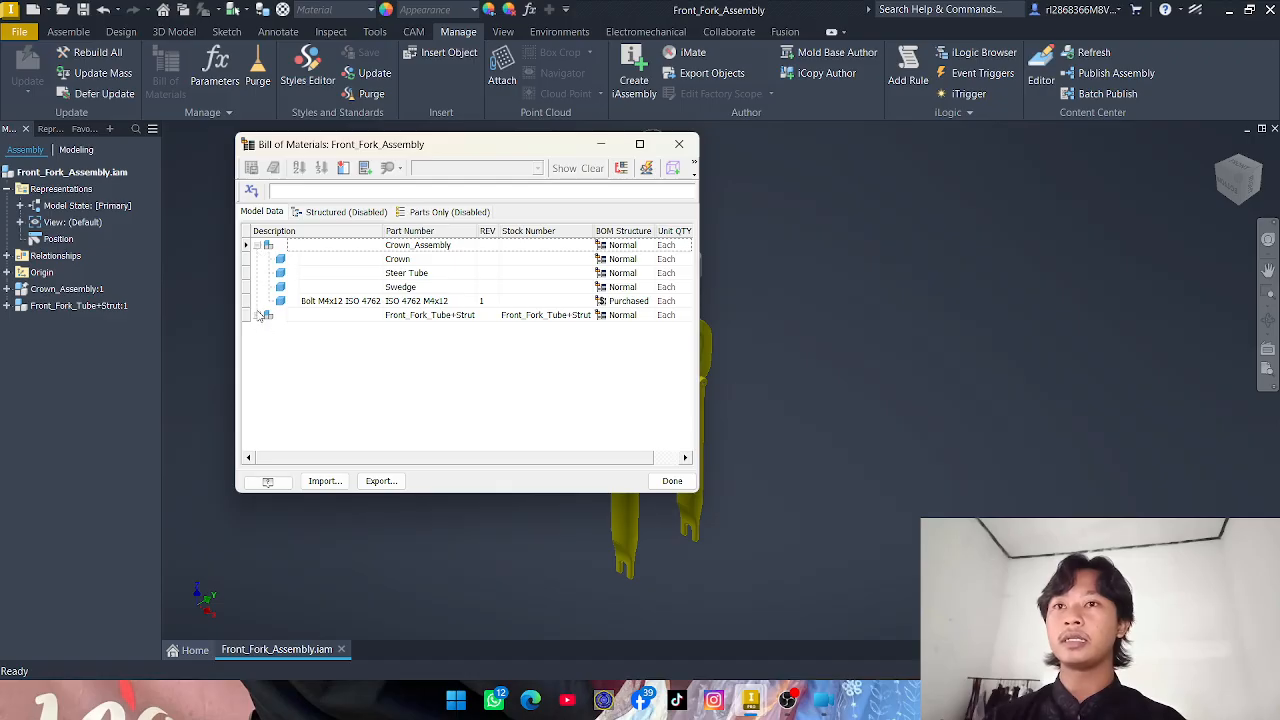
click(258, 315)
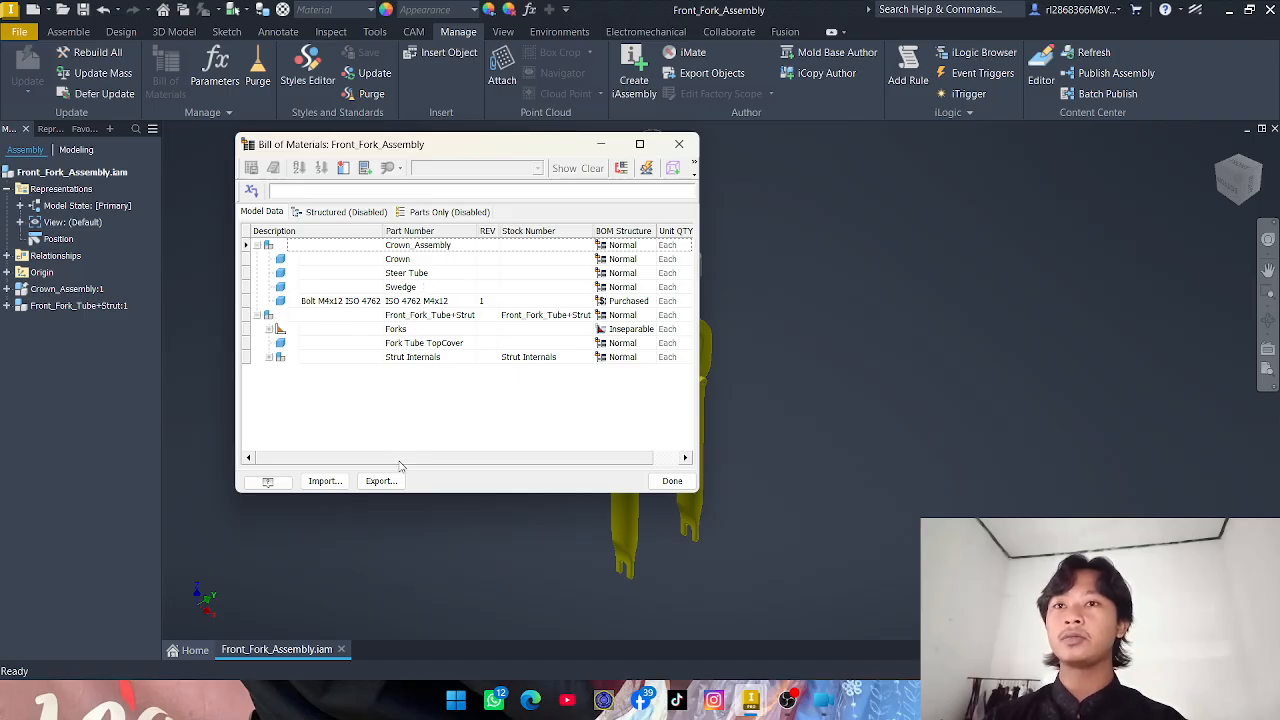
mouse_move(400, 462)
mouse_down()
mouse_move(438, 462)
mouse_move(403, 465)
mouse_up()
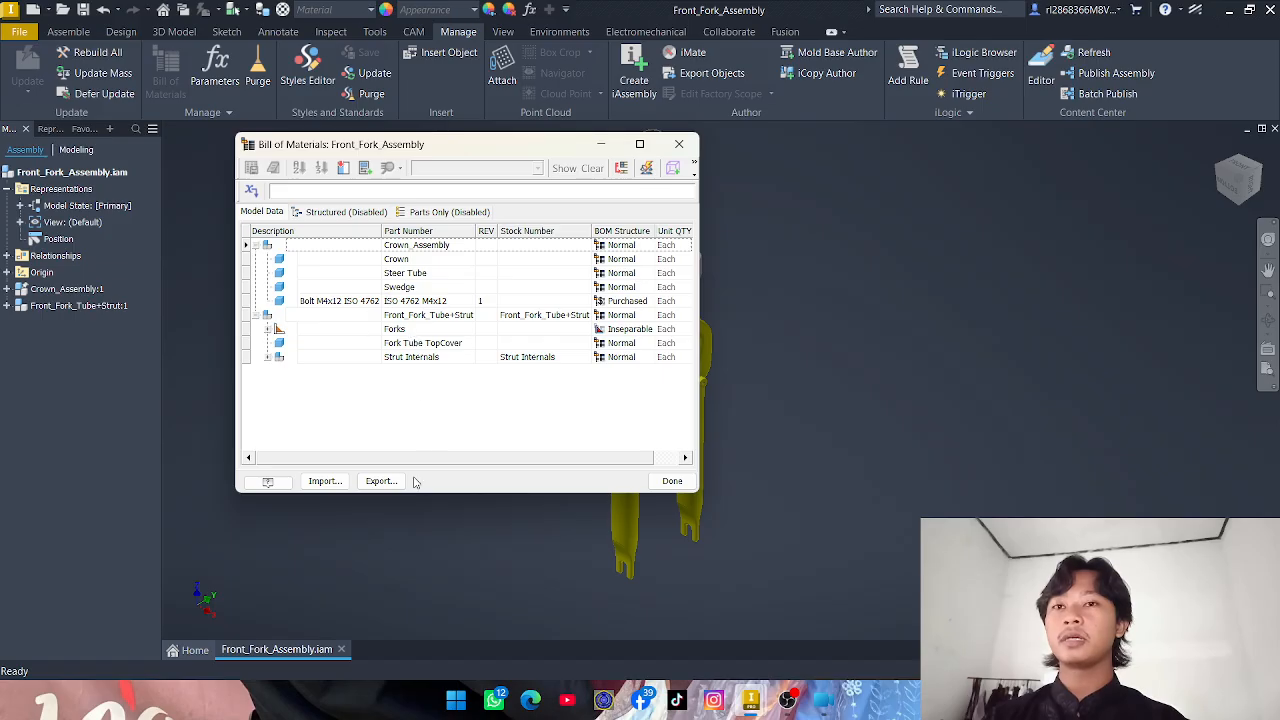
drag(436, 457, 380, 465)
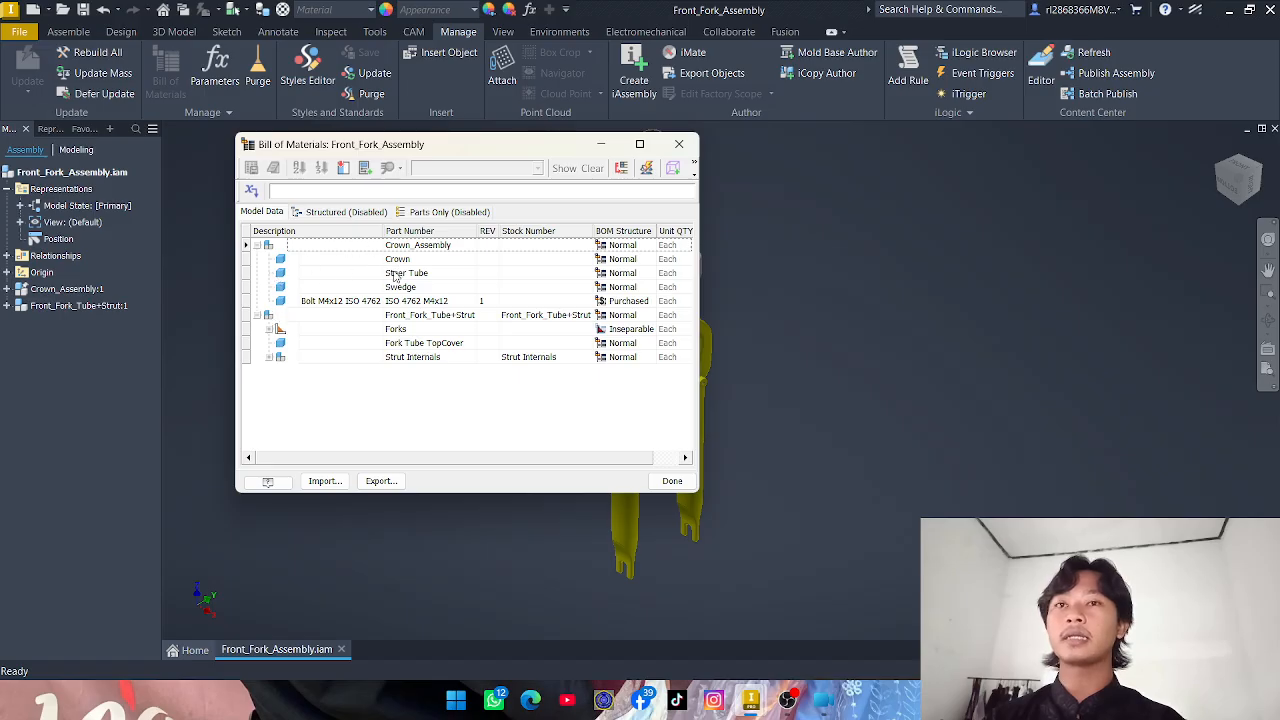
- Enable the Structured BOM view for the fork assembly
click(344, 212)
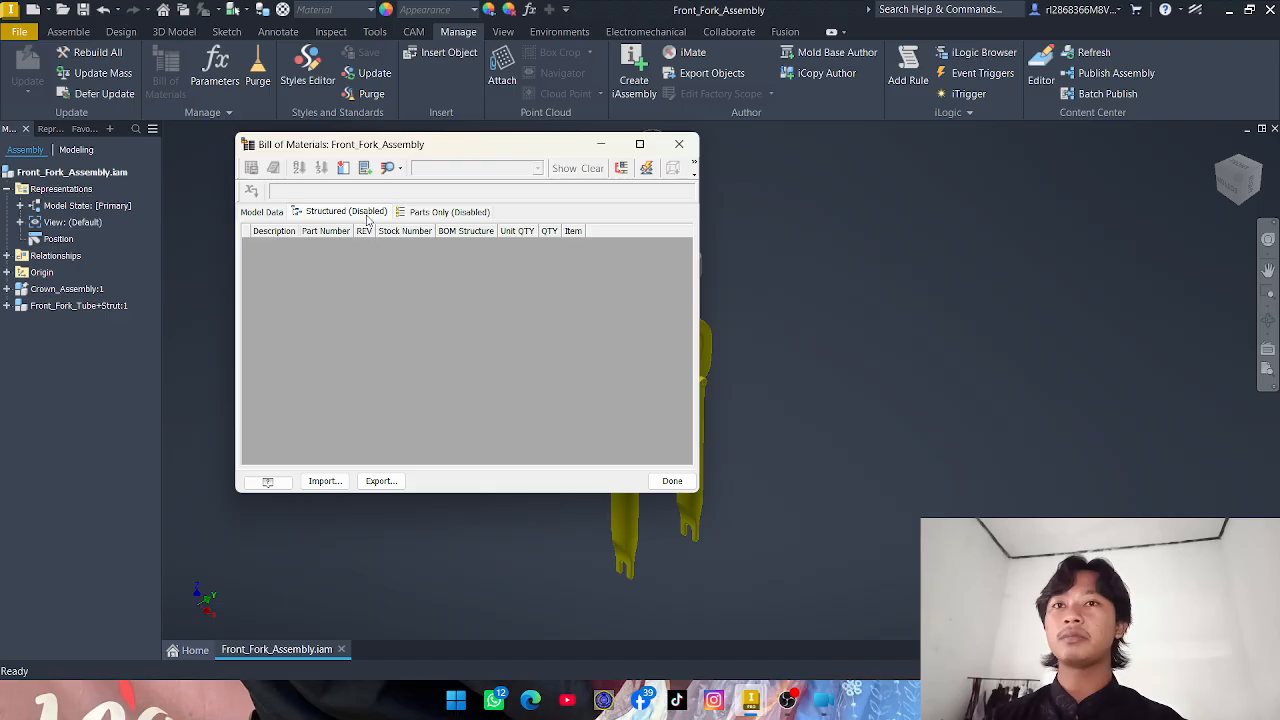
right_click(368, 218)
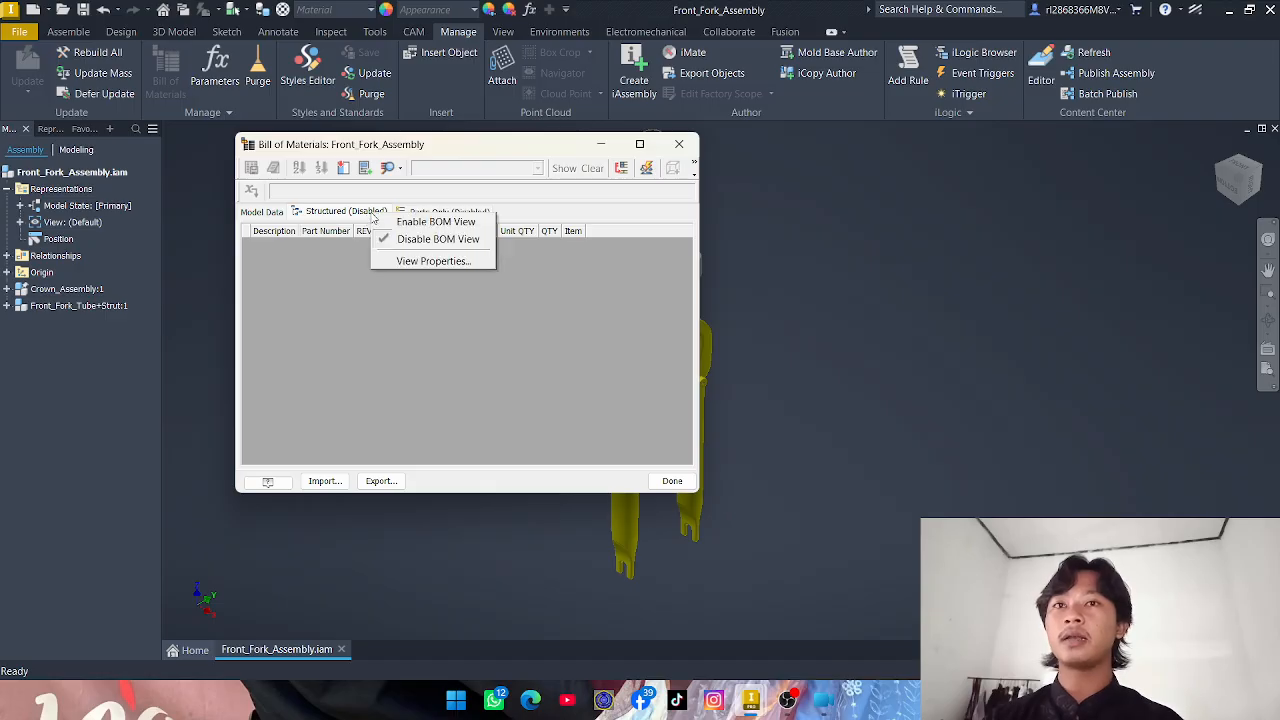
click(462, 224)
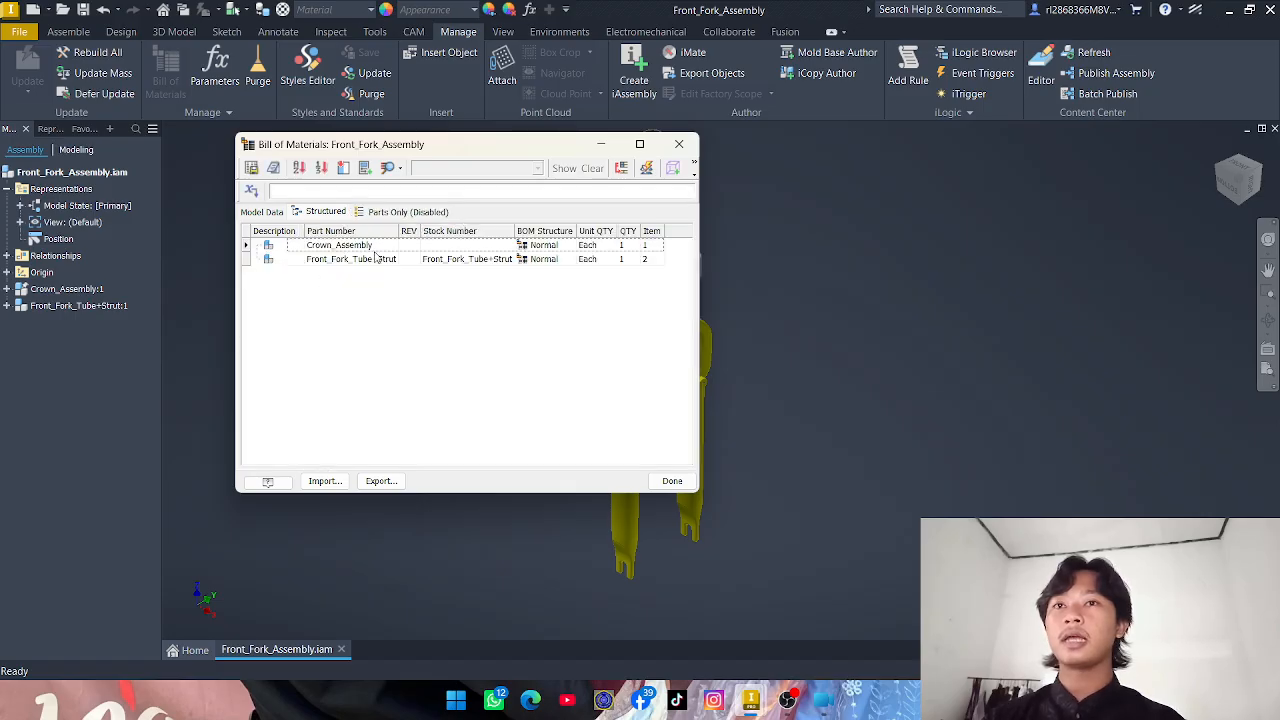
- Set the Structured view properties to All Levels and choose a delimiter for the item numbers
right_click(321, 213)
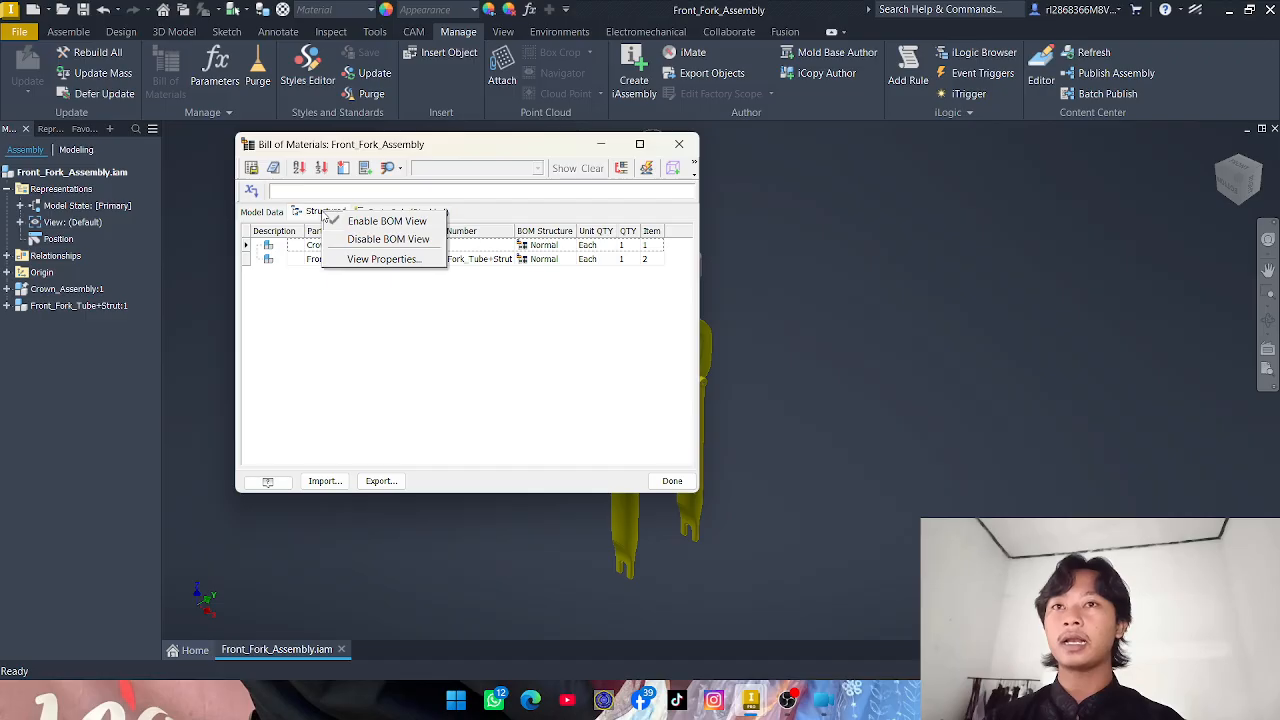
click(386, 259)
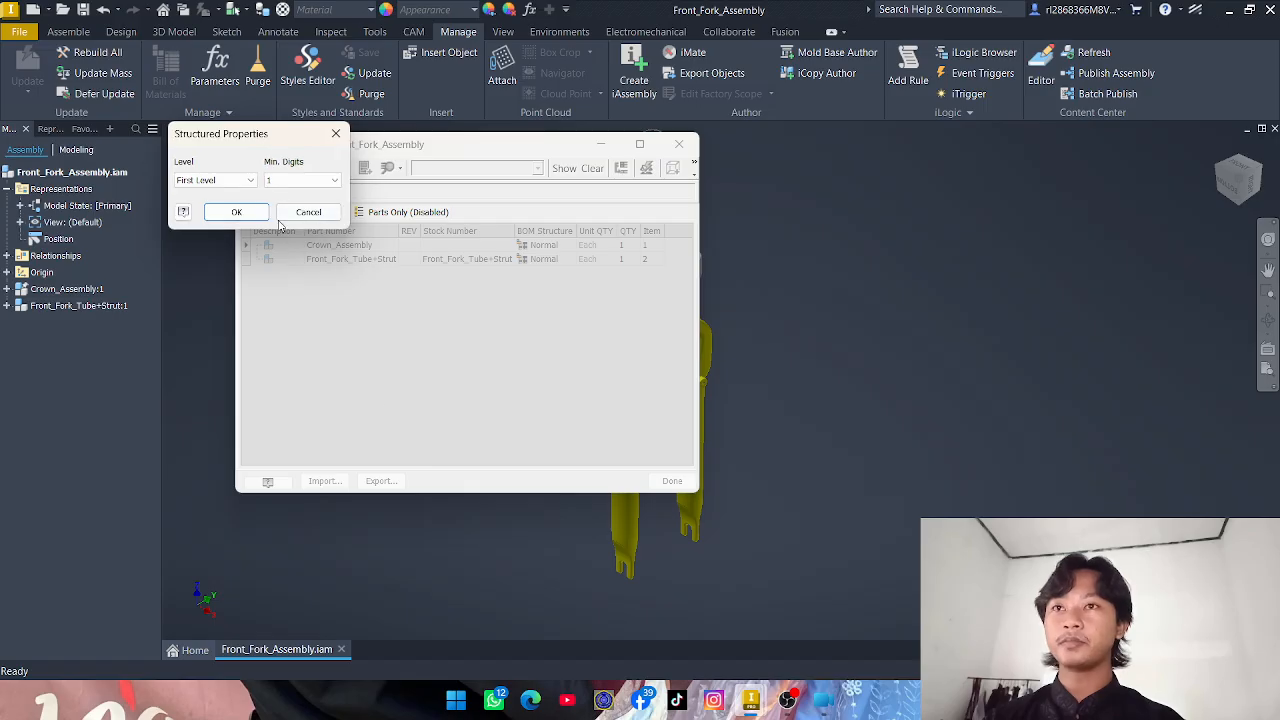
click(254, 181)
click(215, 194)
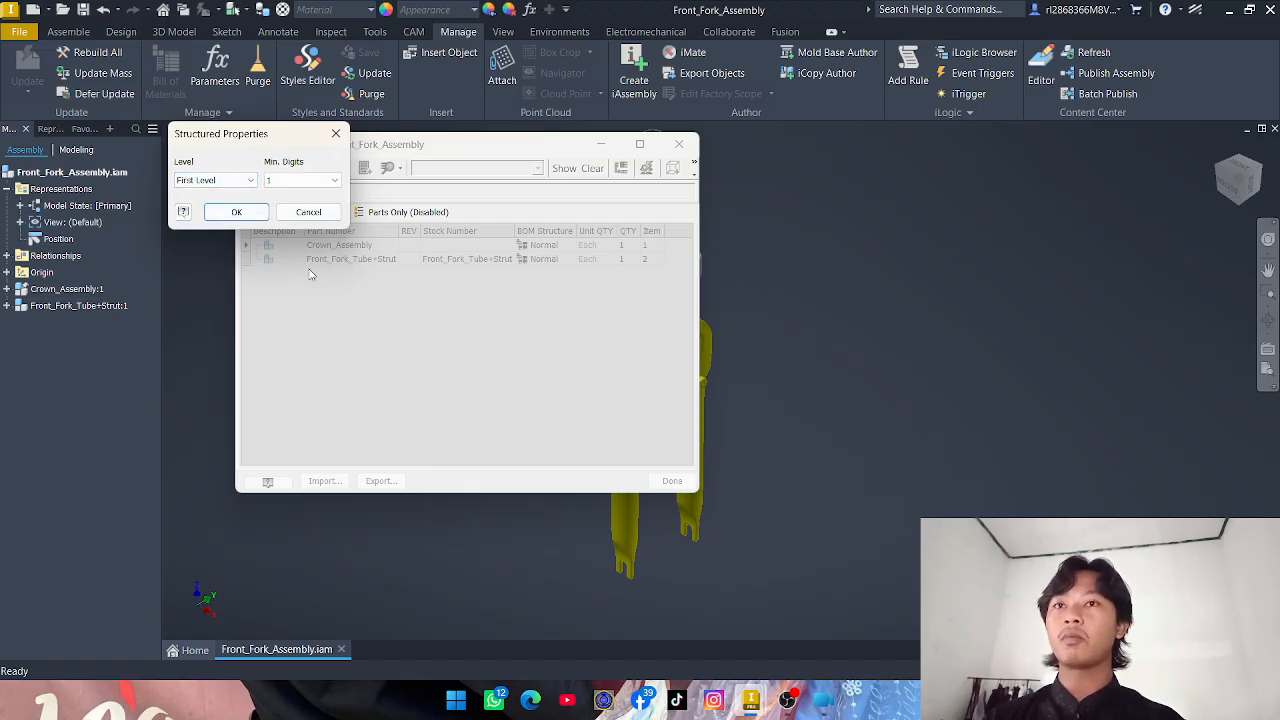
click(249, 181)
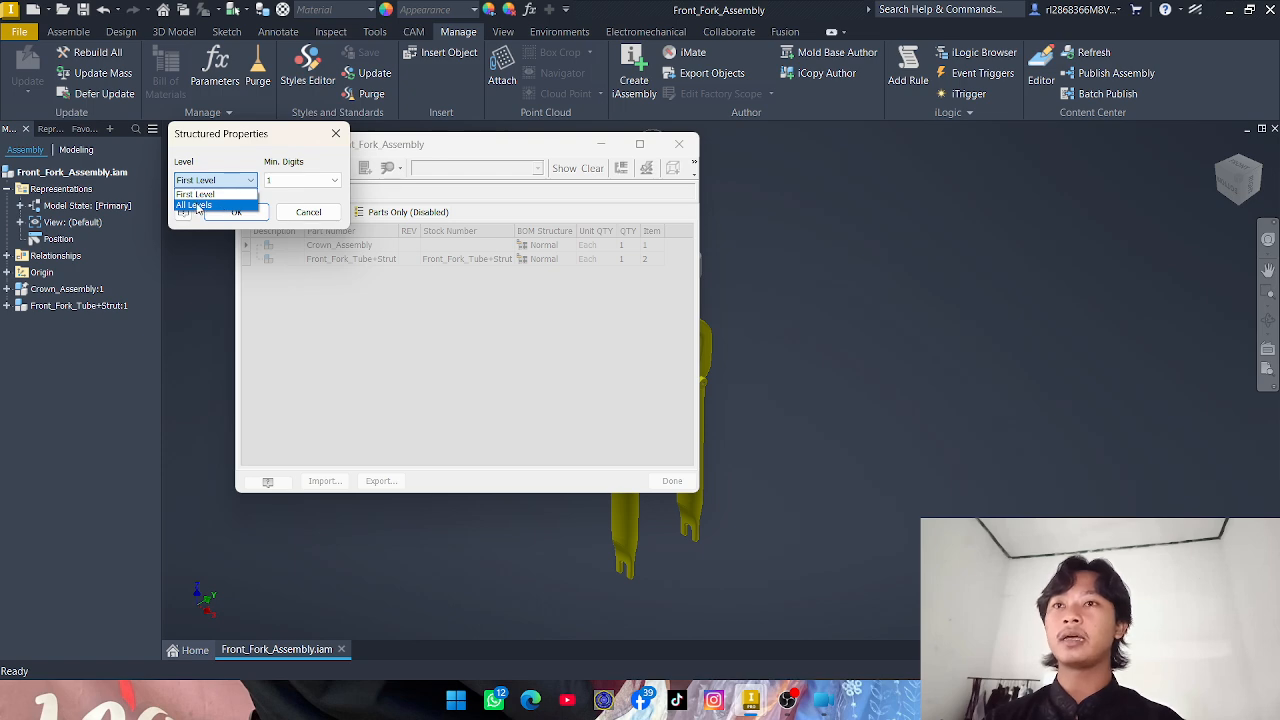
click(196, 205)
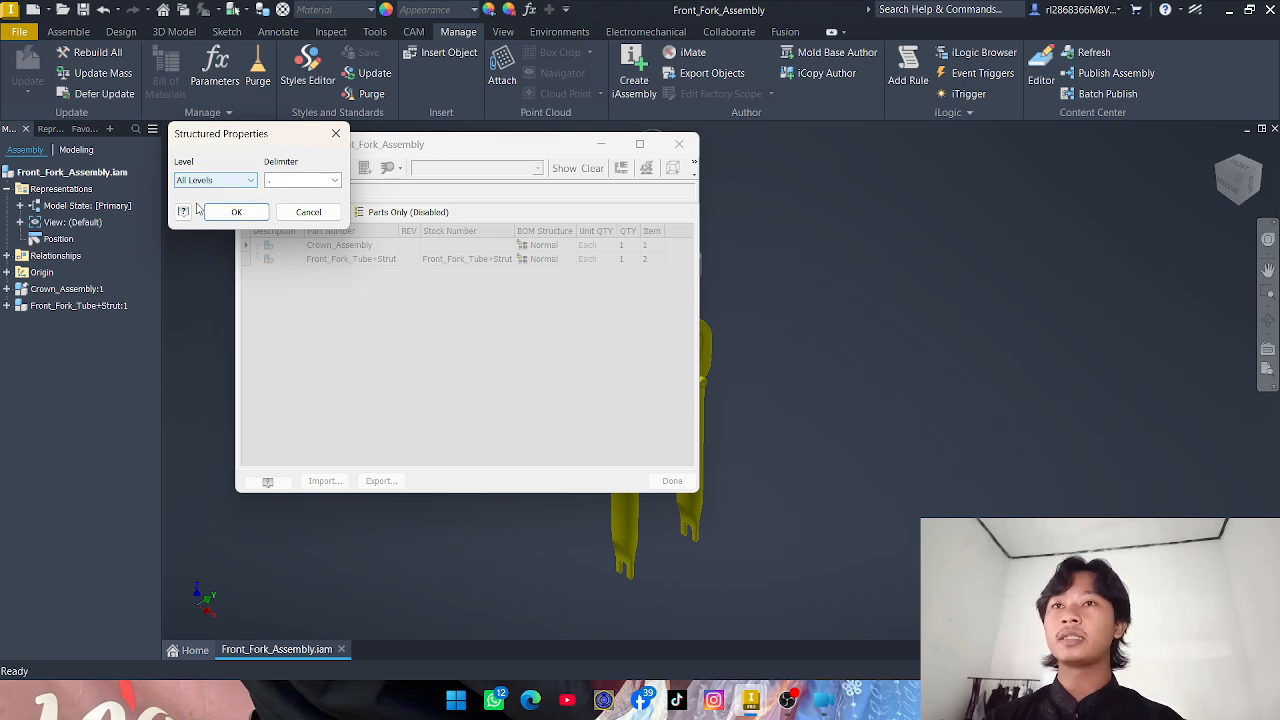
click(334, 184)
click(336, 181)
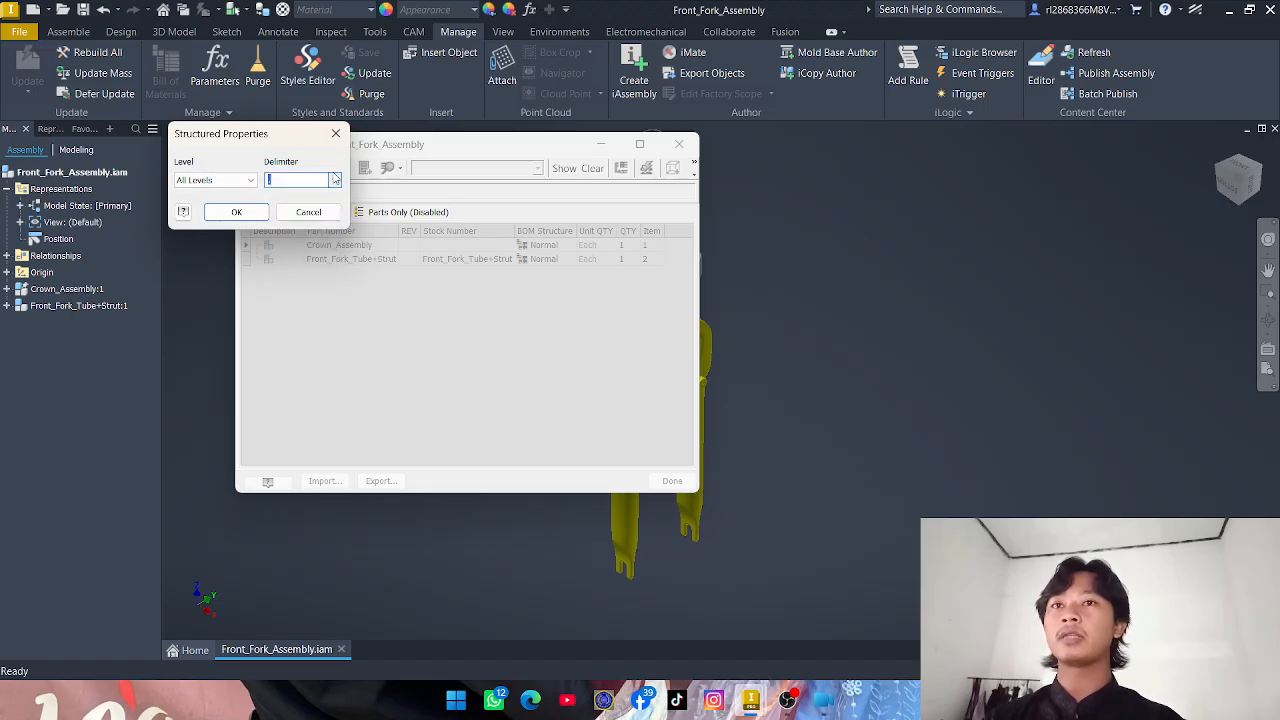
click(335, 180)
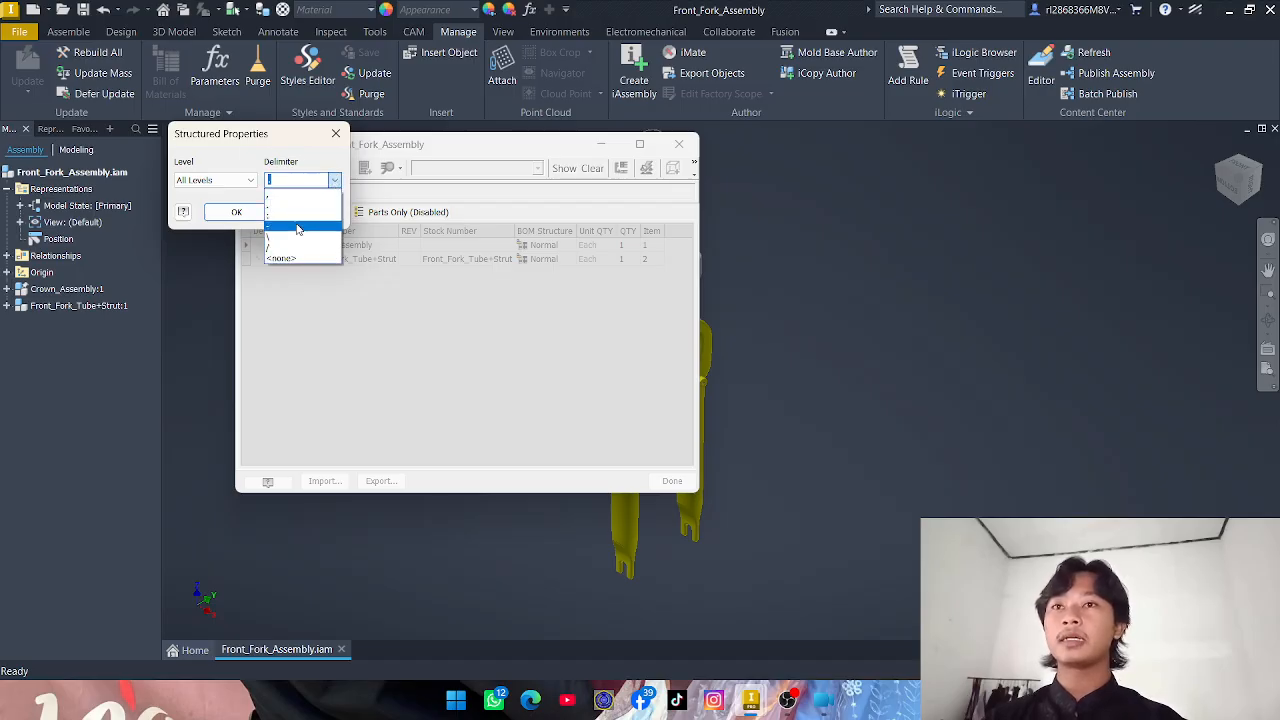
click(300, 226)
click(250, 212)
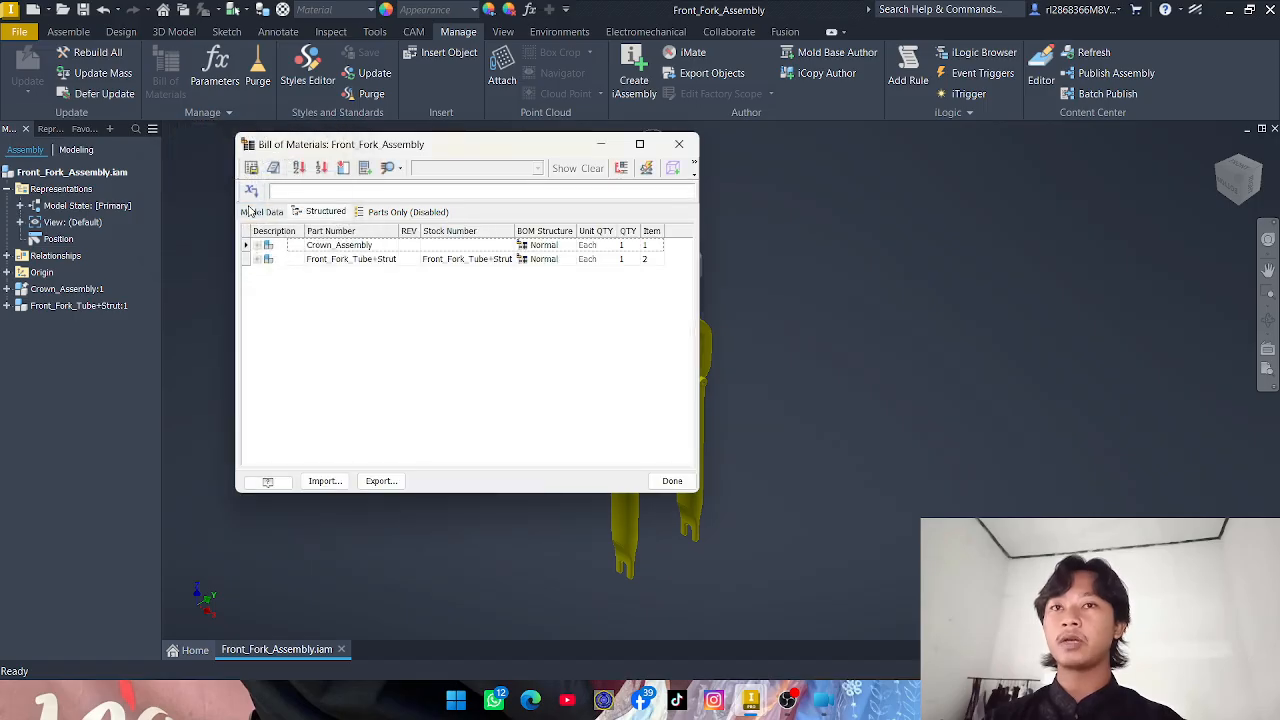
- Examine the components of Crown_Assembly and Front_Fork_Tube+Strut in the Structured view, including the Forks, and collapse both subassemblies
click(257, 245)
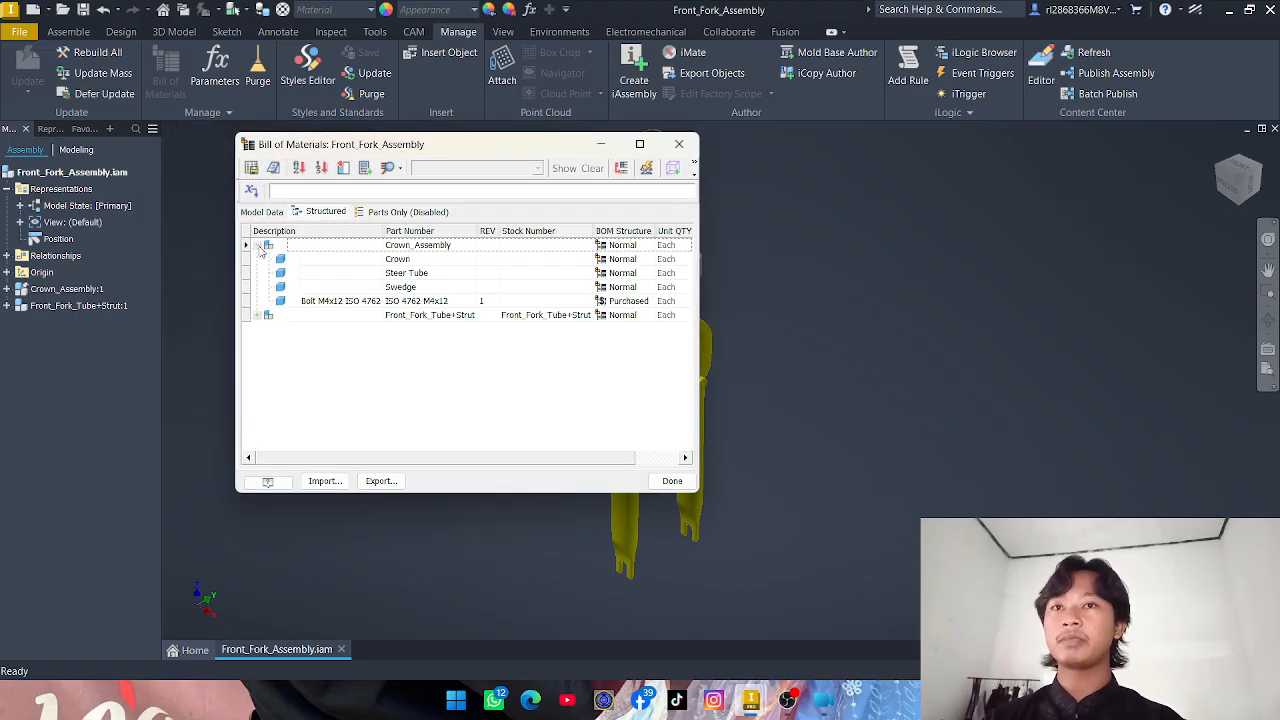
click(264, 316)
mouse_move(349, 460)
mouse_down()
mouse_move(400, 466)
mouse_move(343, 460)
mouse_up()
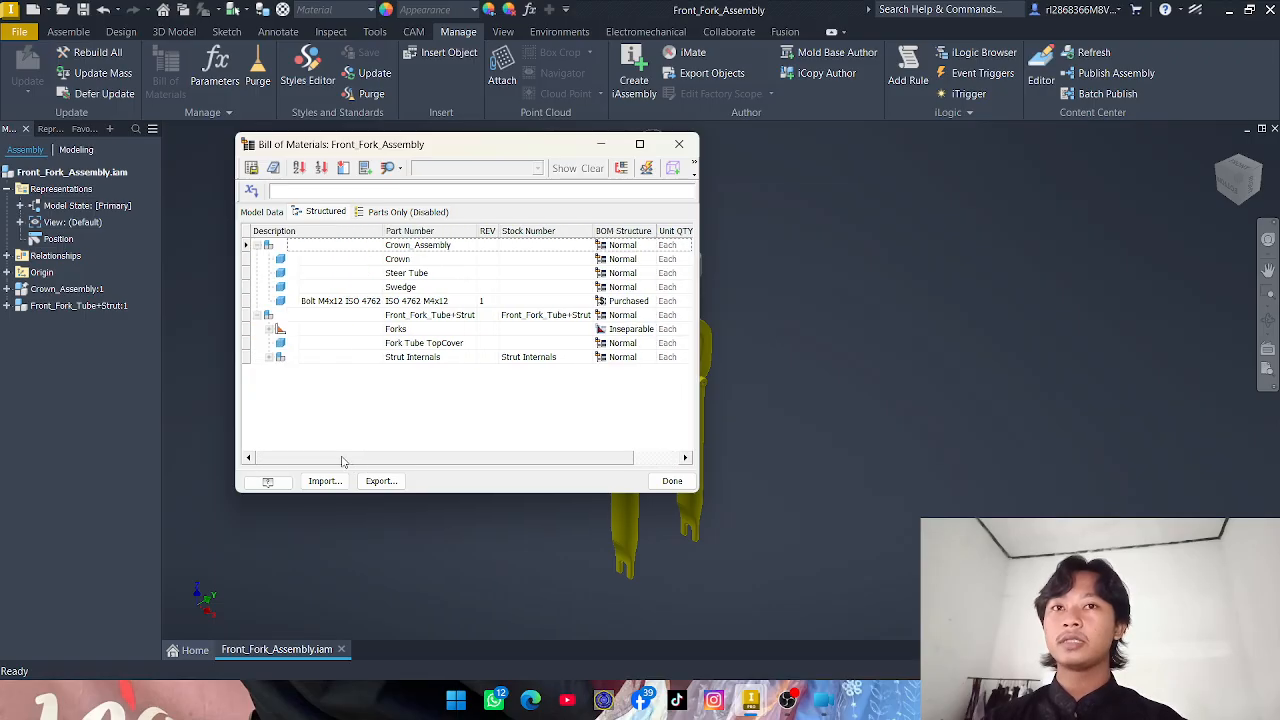
click(278, 330)
click(270, 330)
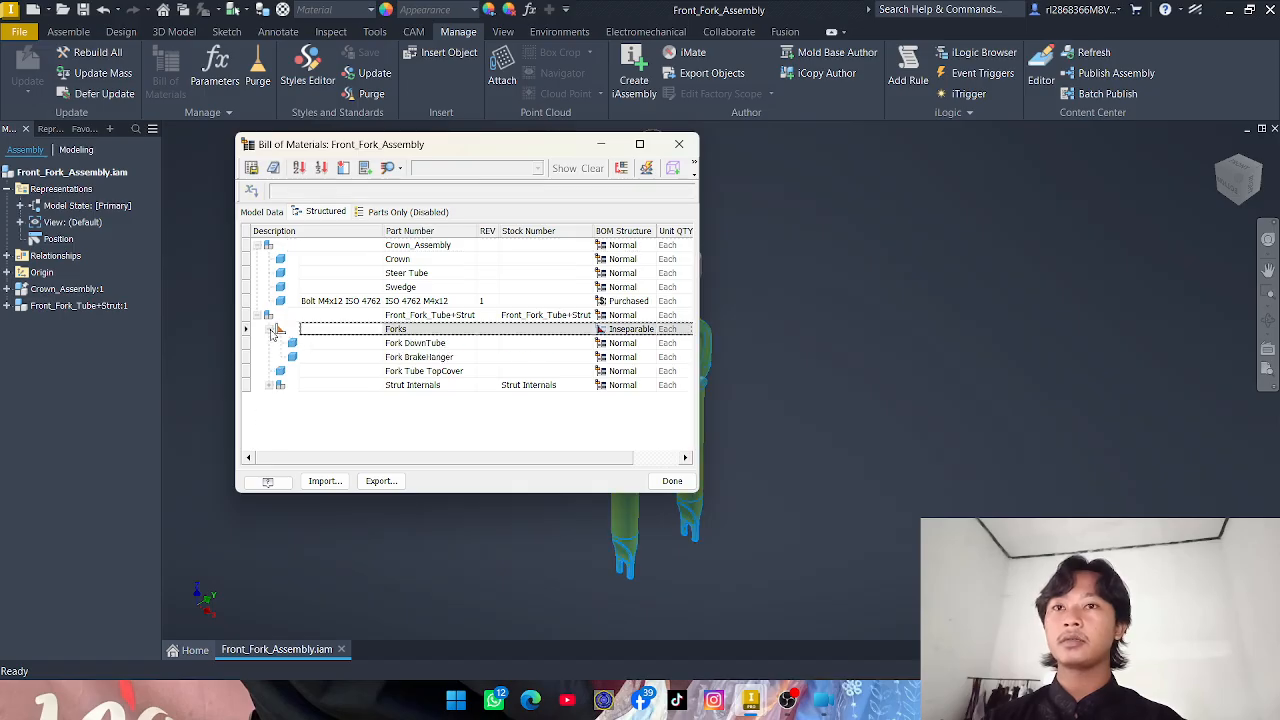
click(271, 387)
click(267, 316)
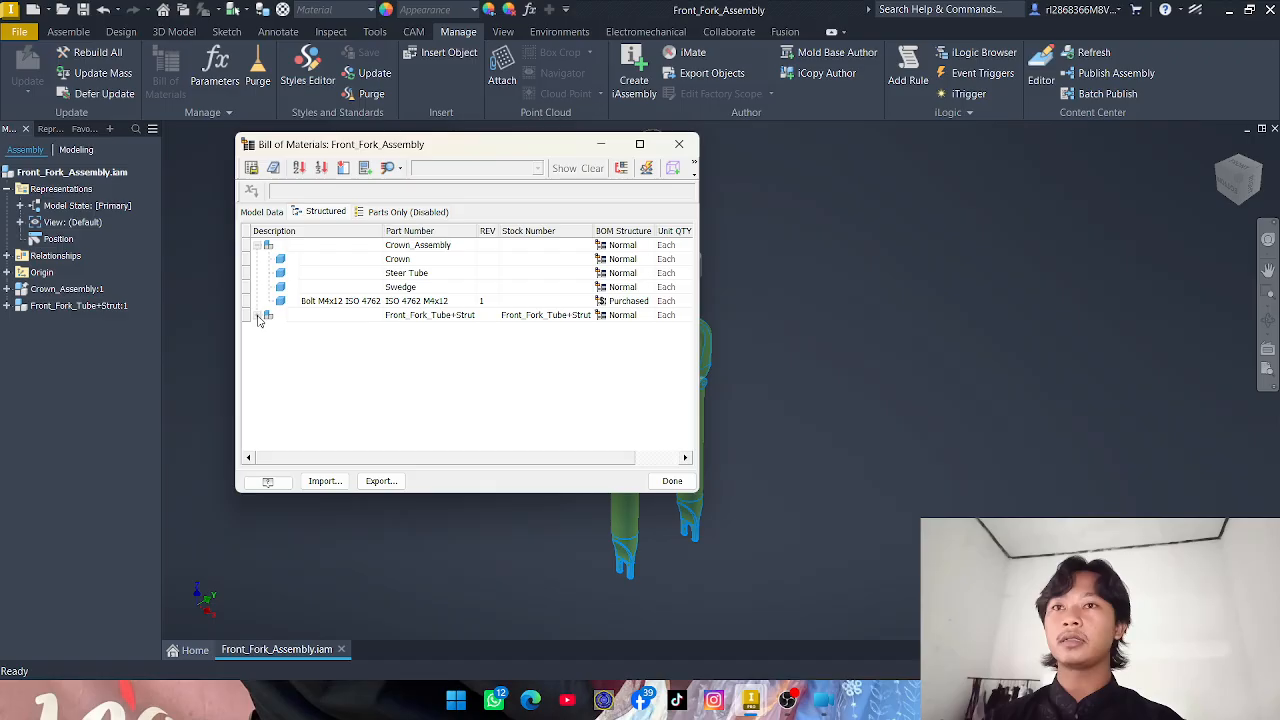
click(258, 245)
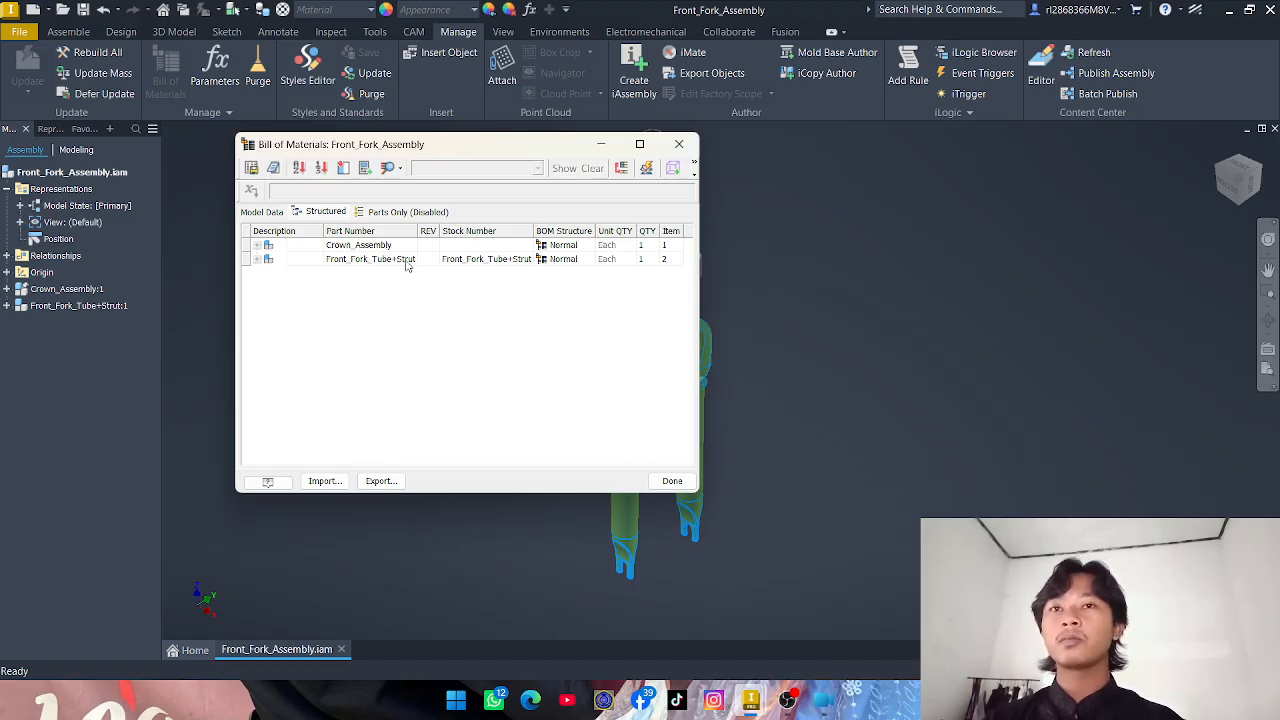
- Change the BOM structure of the Front_Fork_Tube+Strut subassembly to Phantom
click(574, 260)
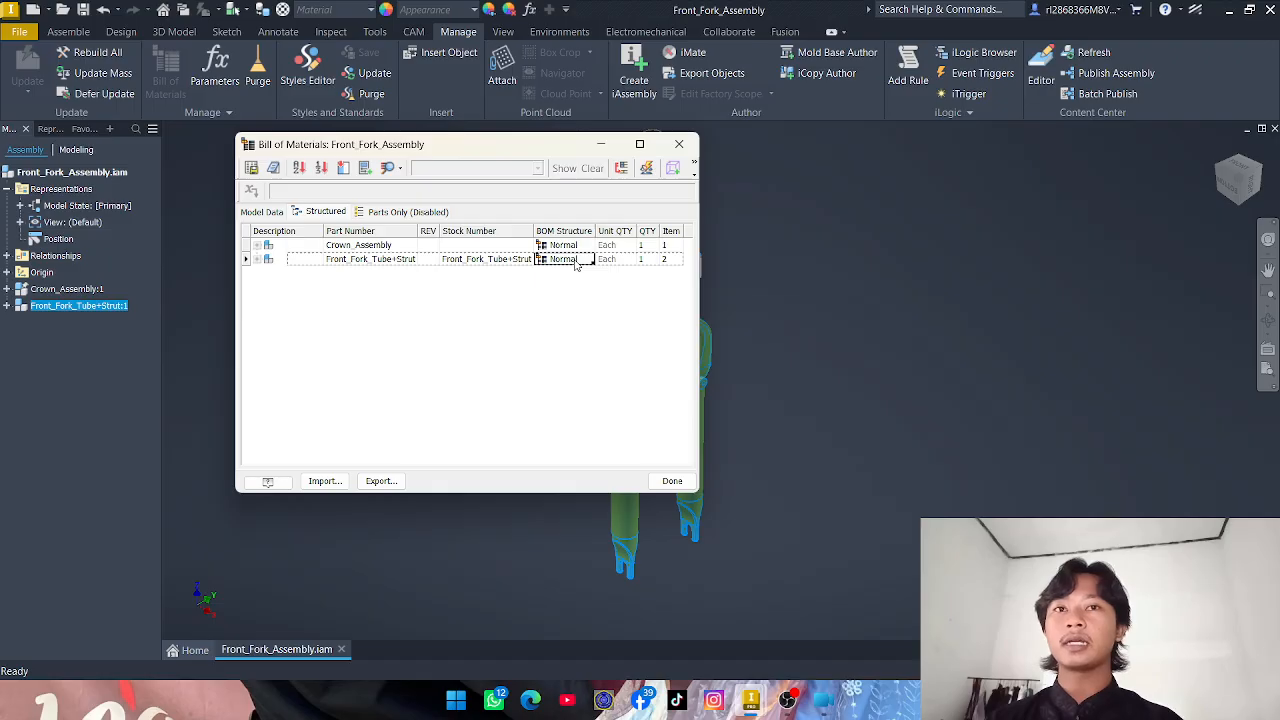
click(575, 262)
click(575, 262)
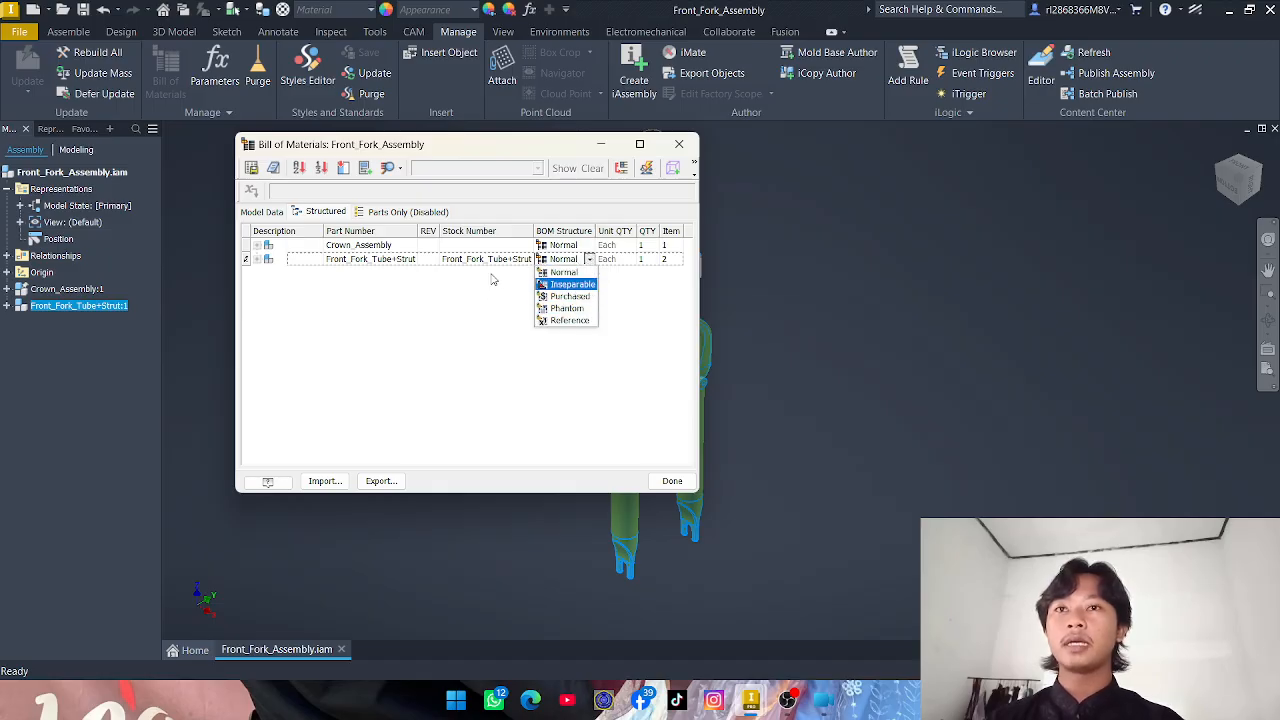
click(258, 260)
click(258, 260)
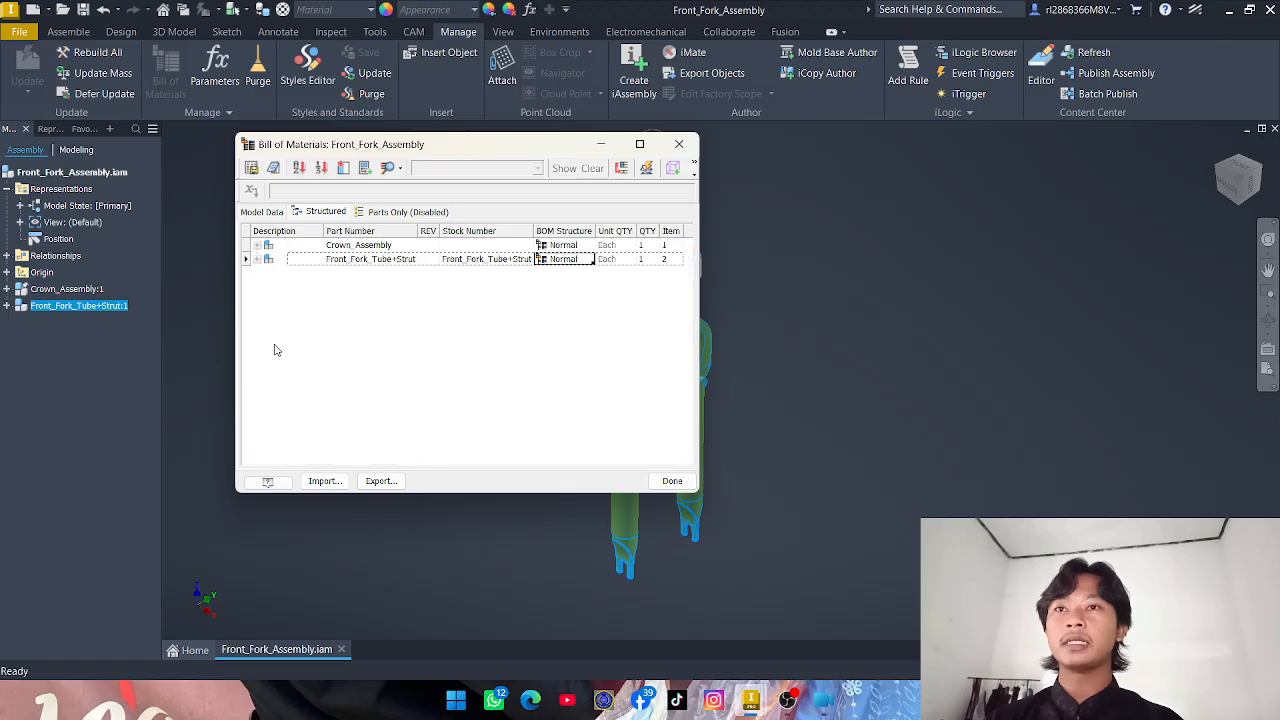
click(568, 262)
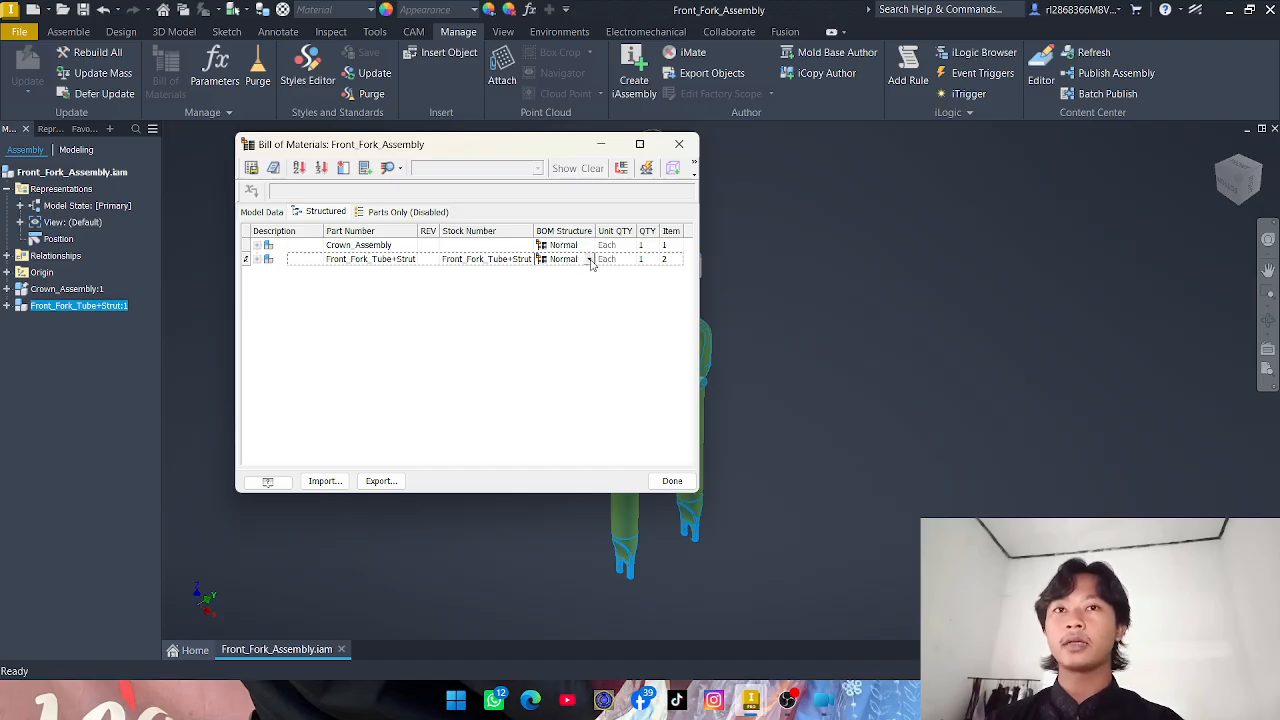
click(589, 259)
click(566, 295)
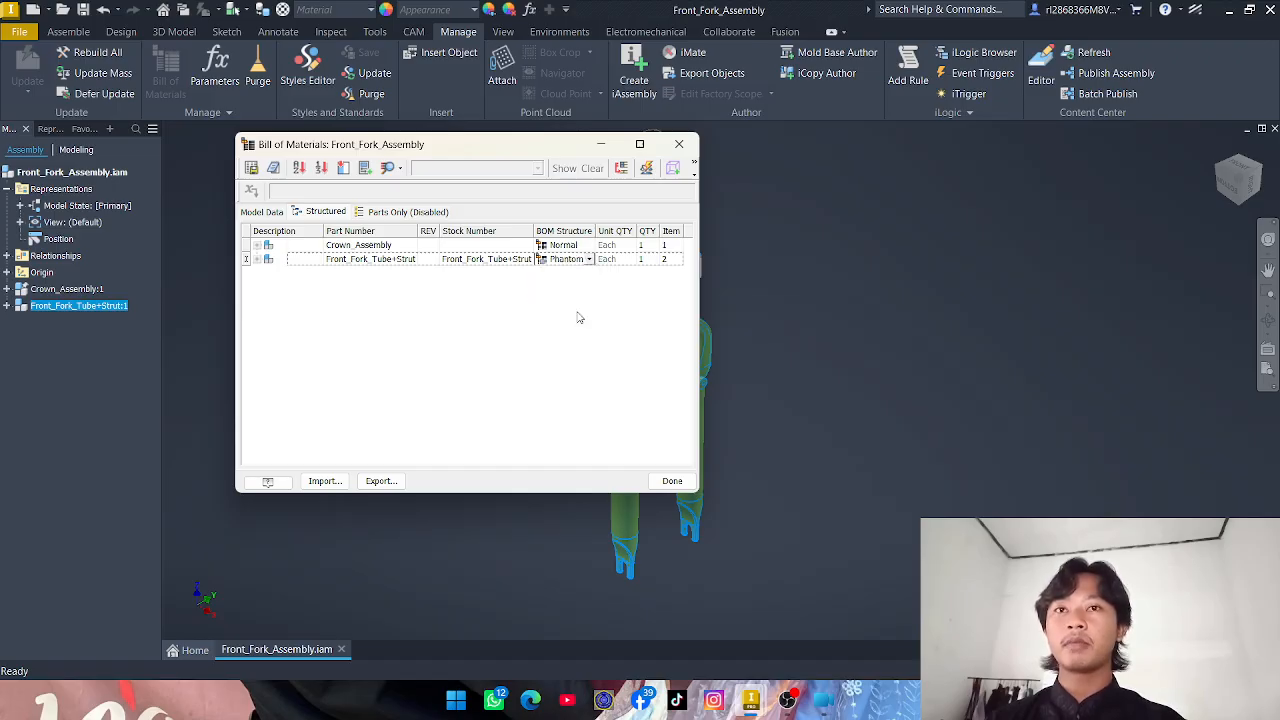
- Renumber the items in the Structured view as 2 for Strut Internals, 4 for Fork Tube TopCover and 3 for Forks
click(405, 296)
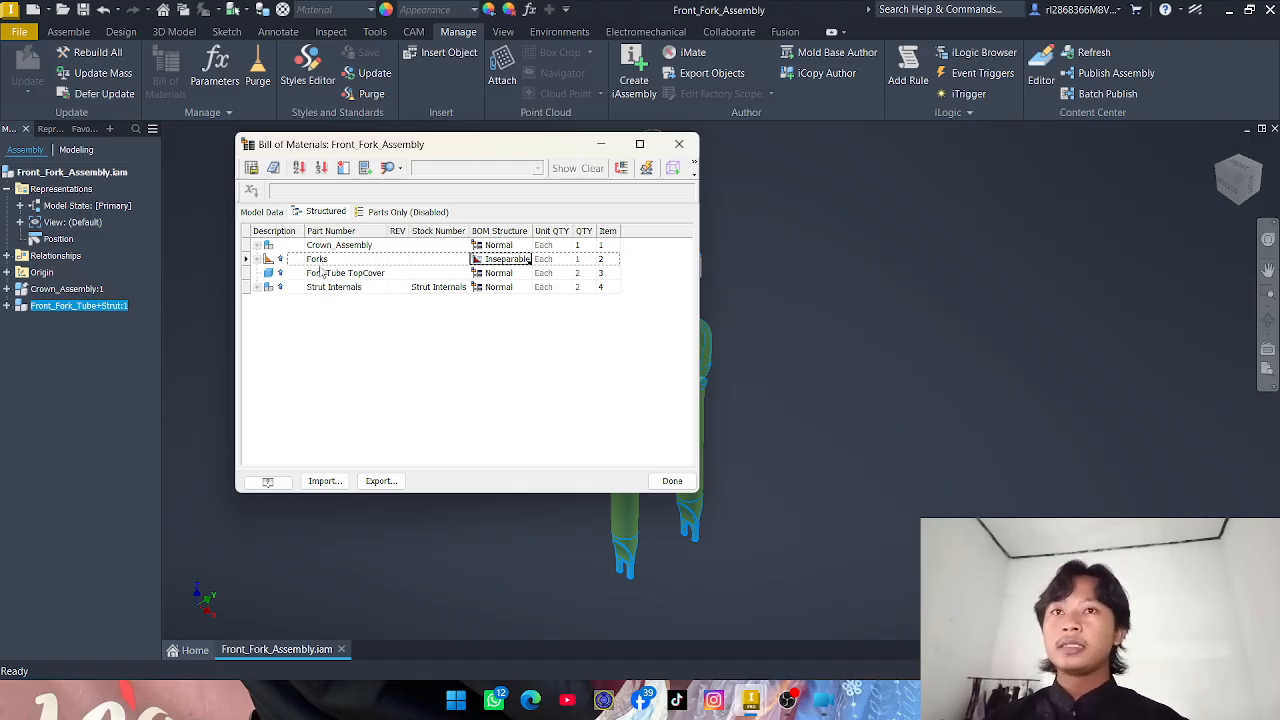
double_click(610, 287)
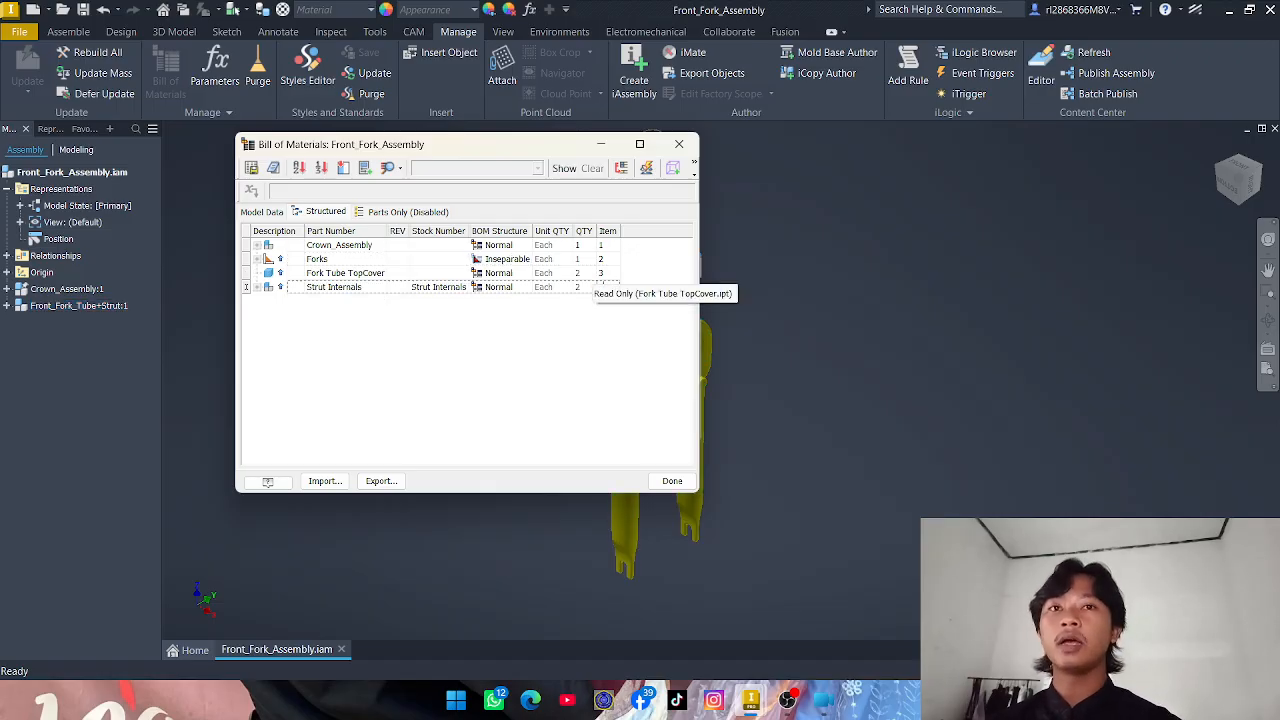
text(2)
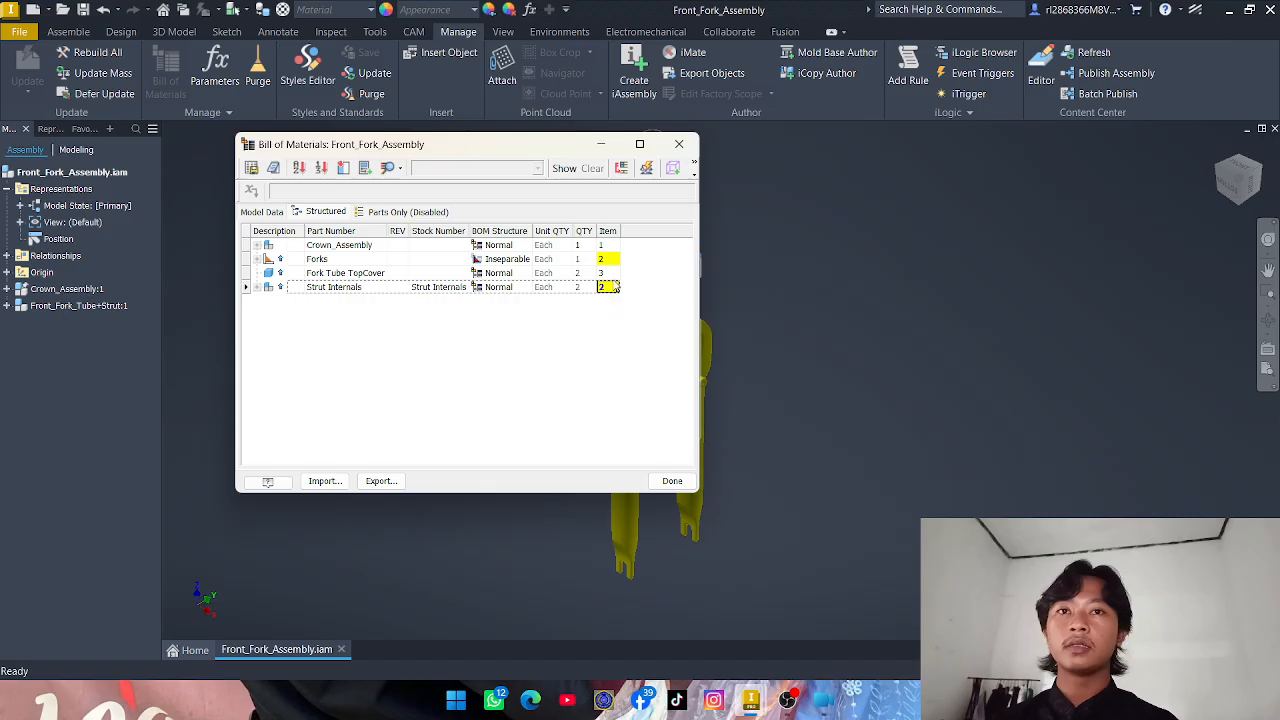
double_click(613, 273)
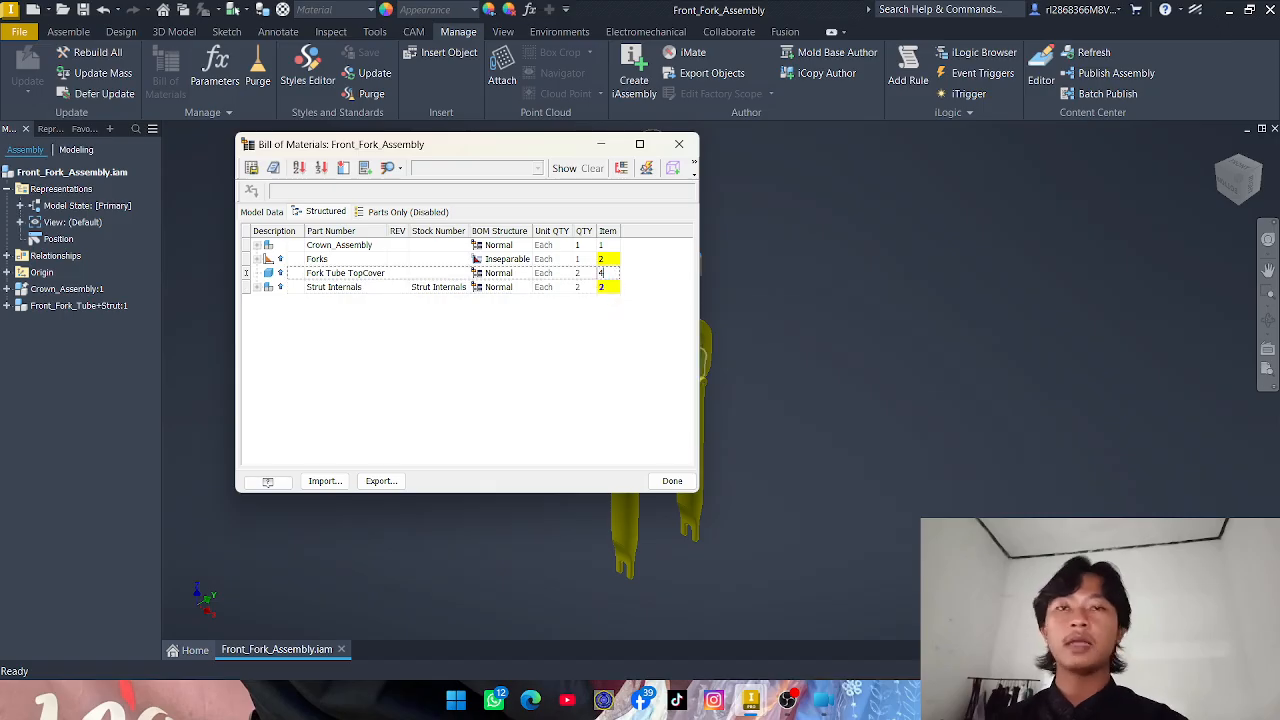
text(4)
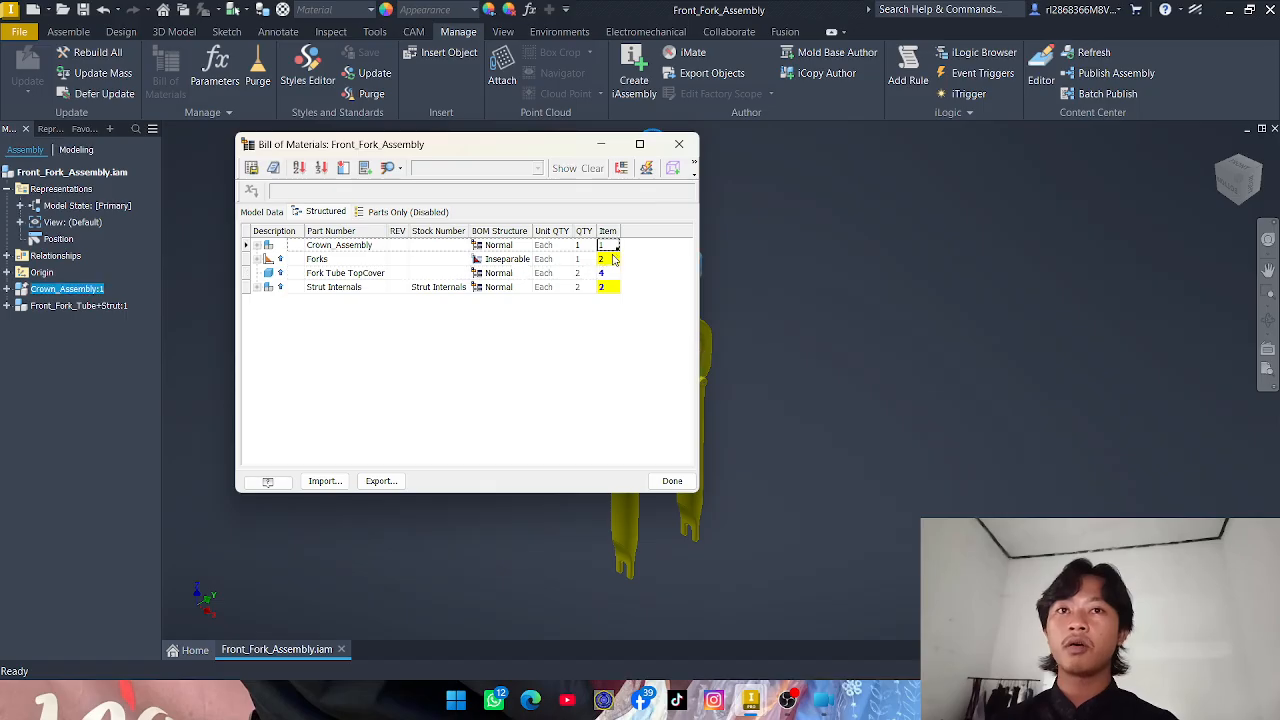
double_click(612, 259)
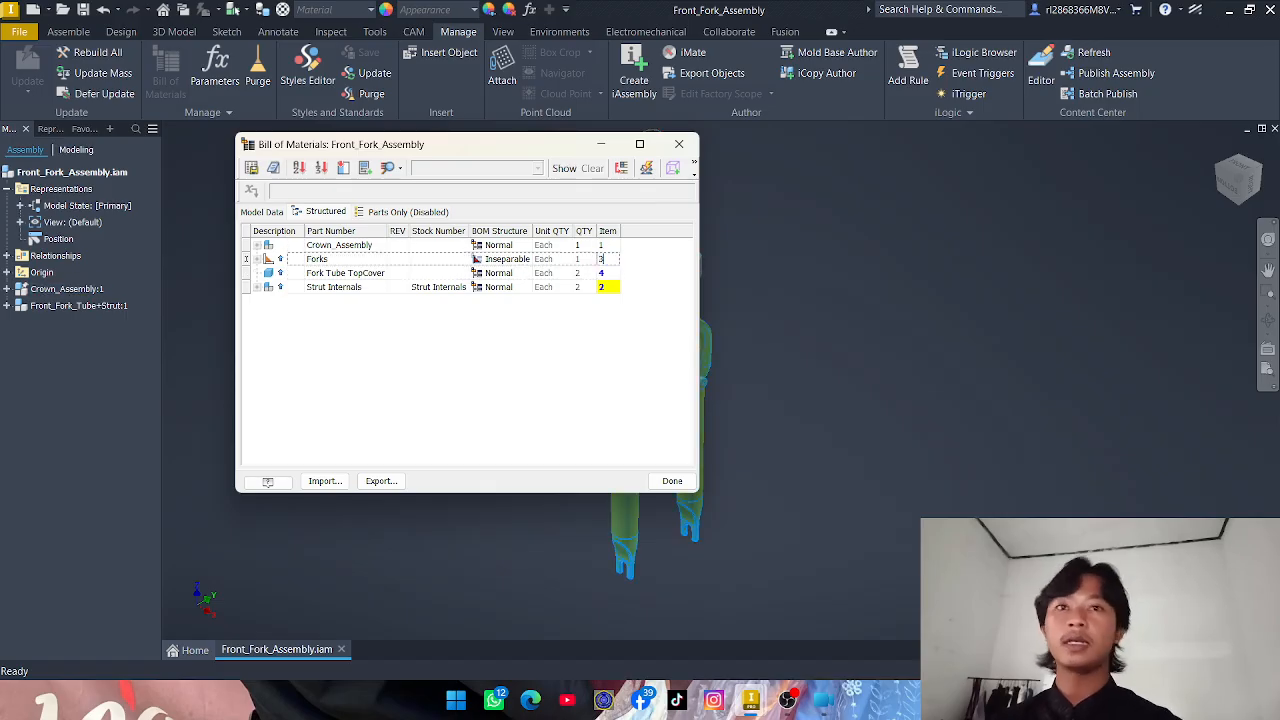
click(601, 377)
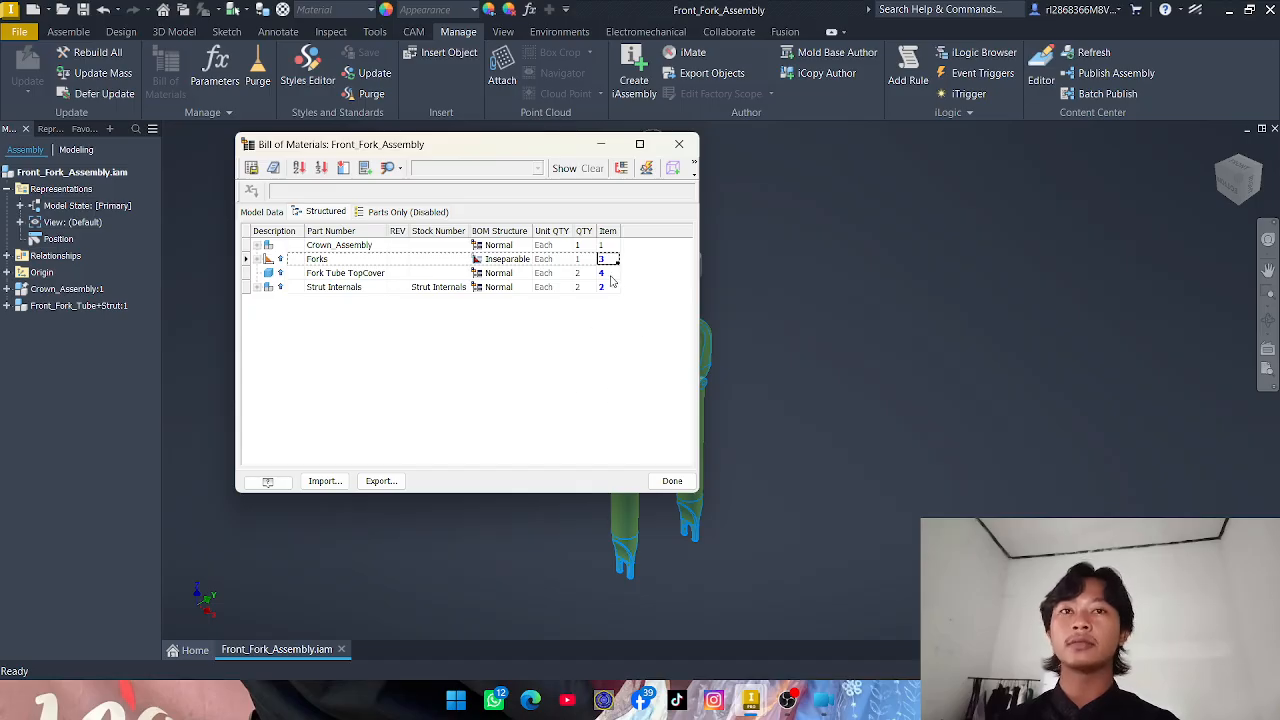
click(608, 245)
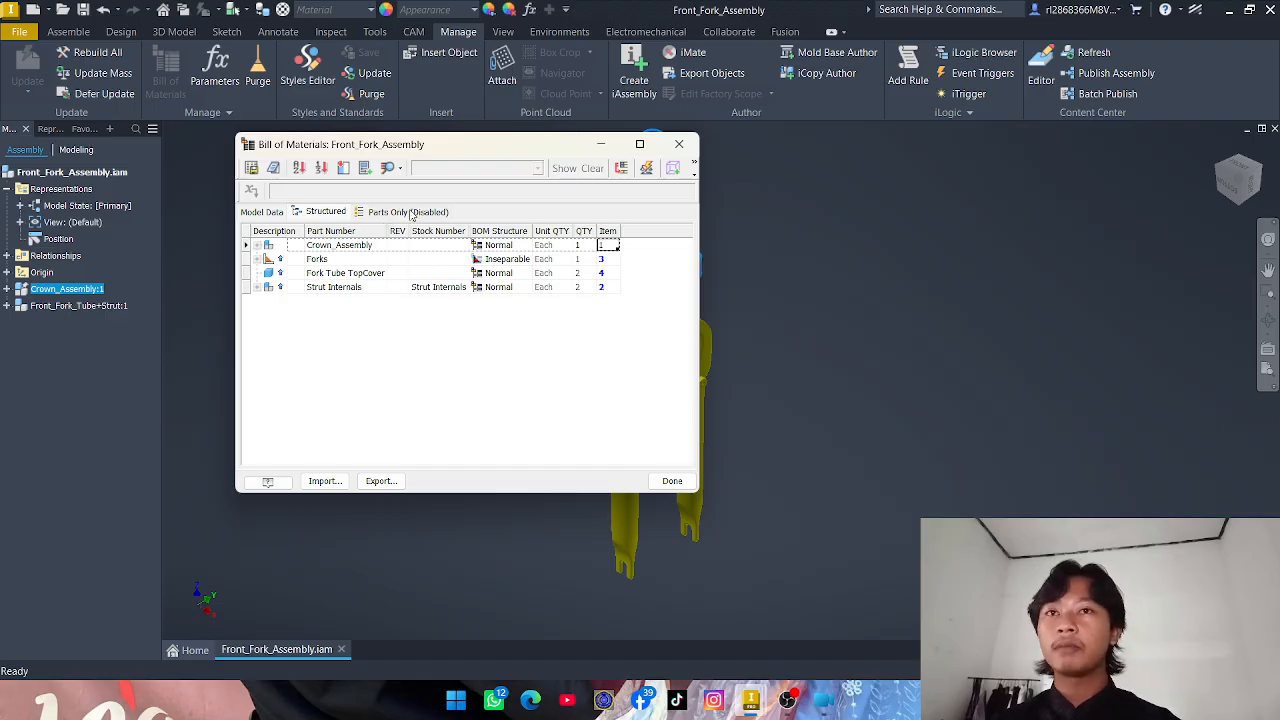
- Examine the components and item numbers of Crown_Assembly, Forks and Strut Internals in the Structured view, then collapse all three
click(411, 213)
click(325, 212)
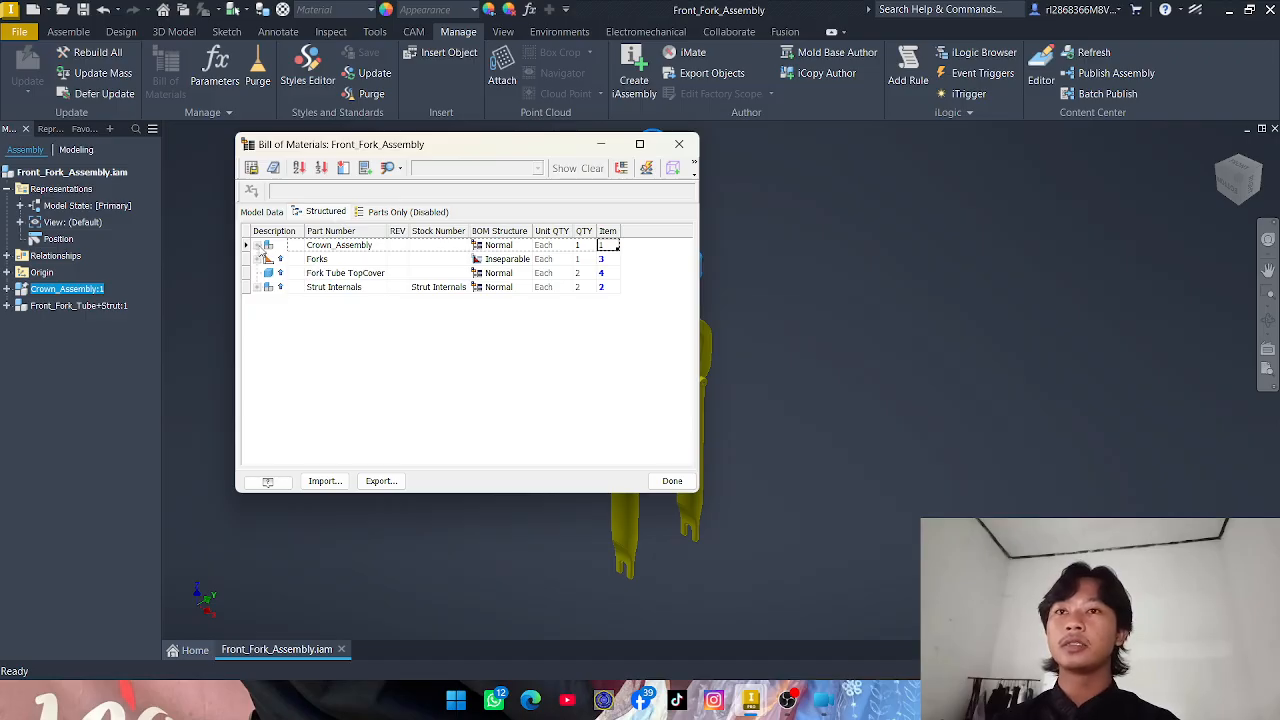
click(257, 245)
click(257, 315)
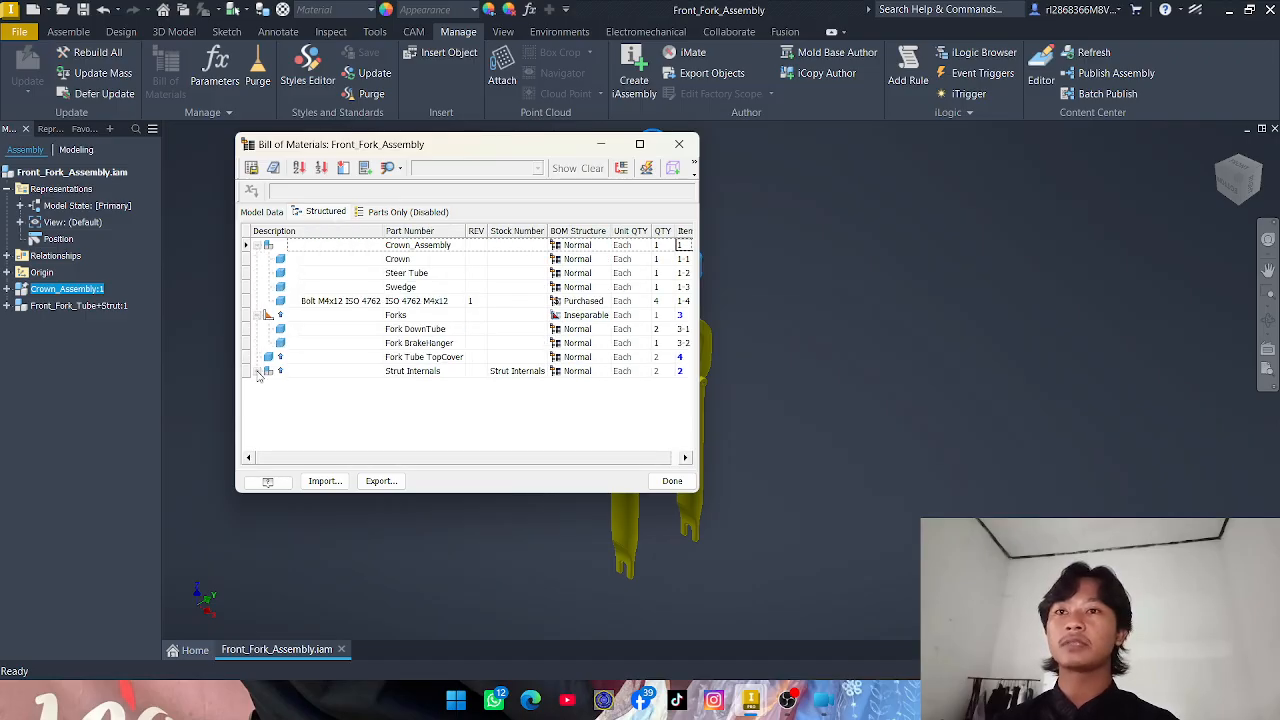
click(258, 372)
scroll(345, 379, down, 1)
scroll(345, 379, up, 1)
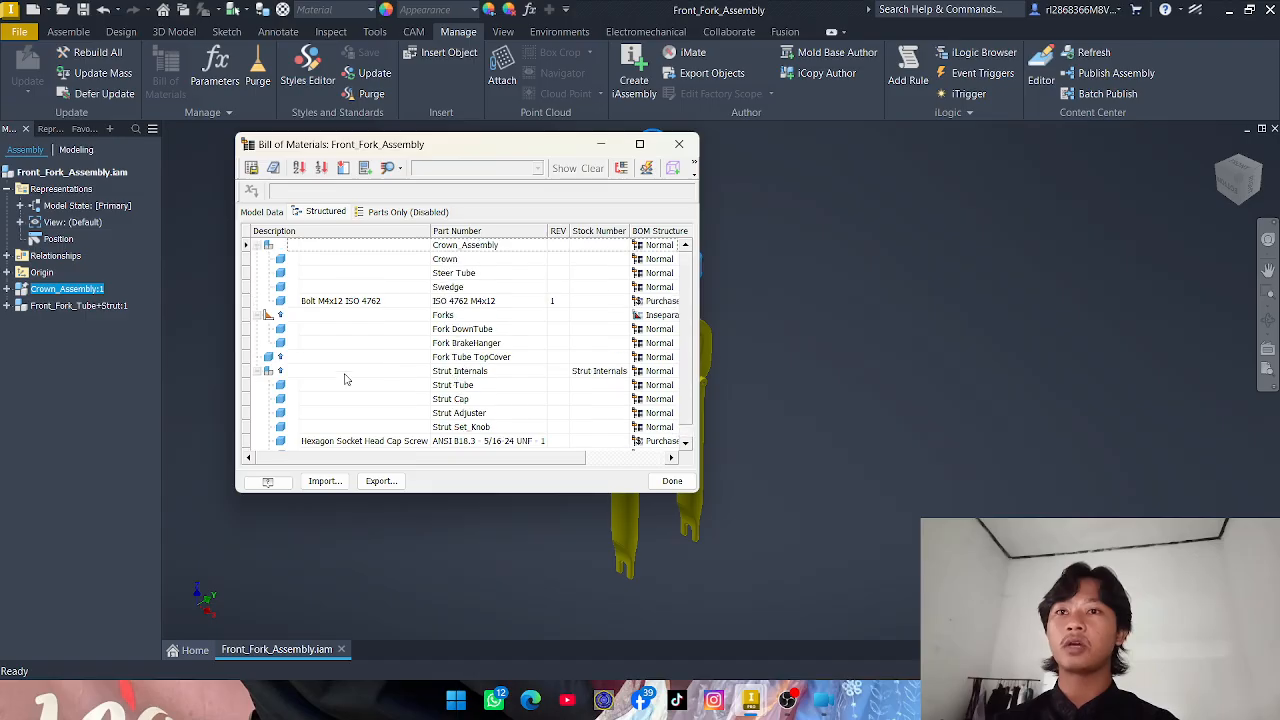
click(259, 315)
click(259, 343)
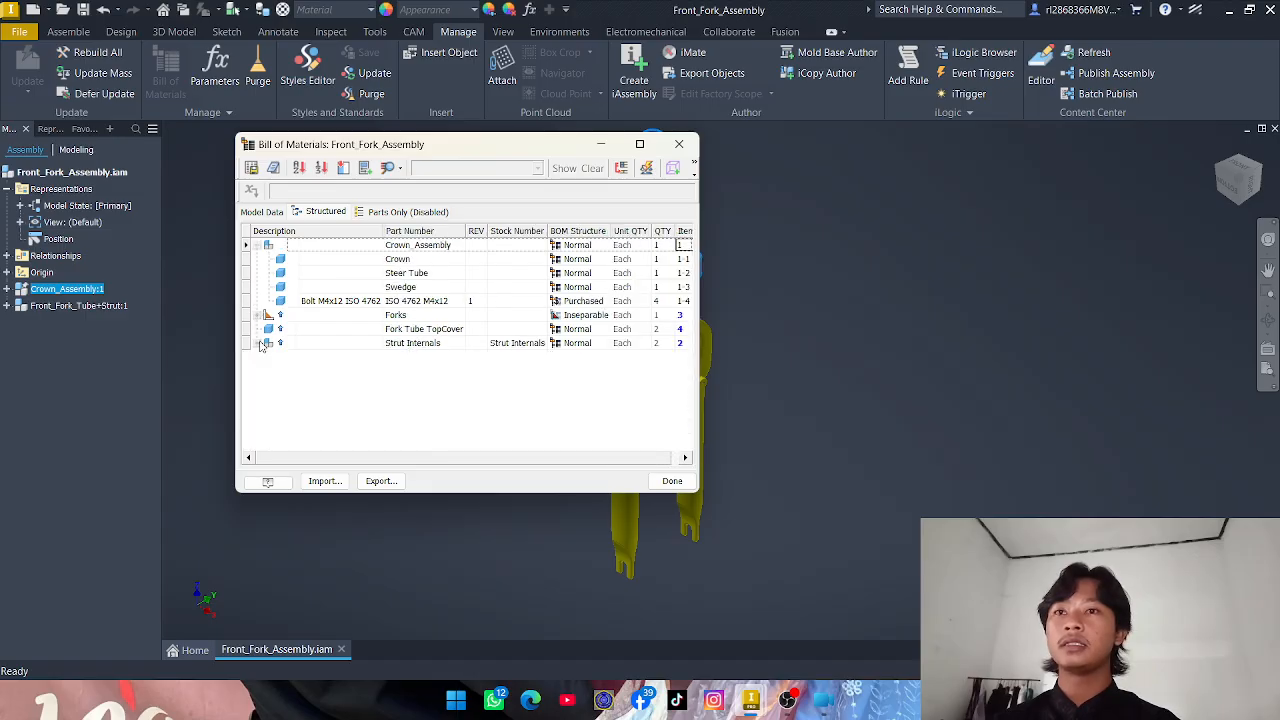
click(259, 245)
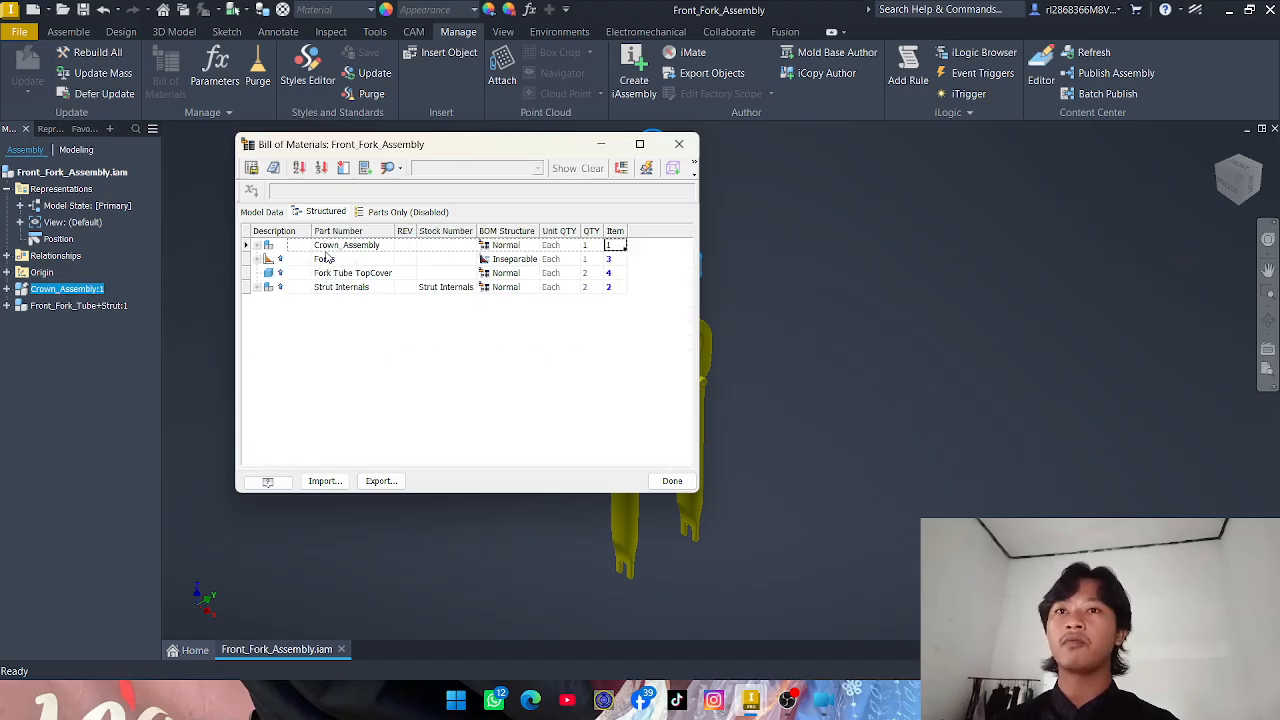
- Enable the Parts Only BOM view and review its quantity and item columns
click(414, 212)
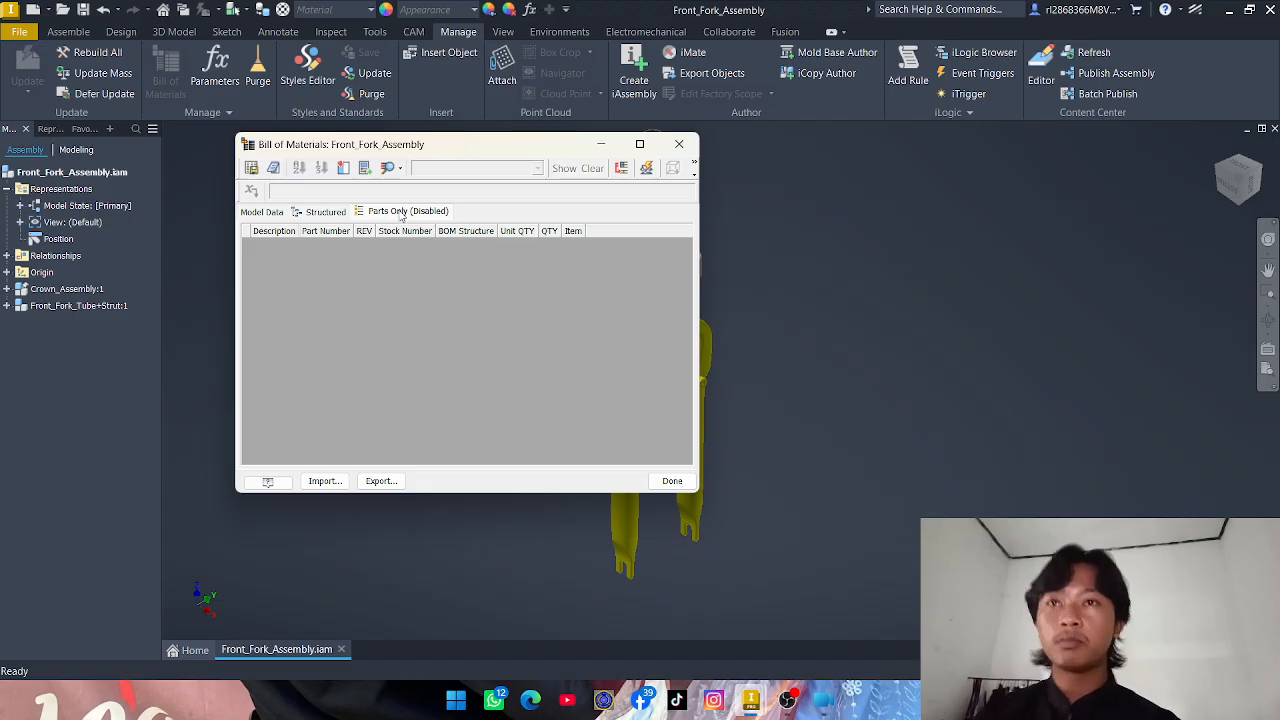
right_click(402, 216)
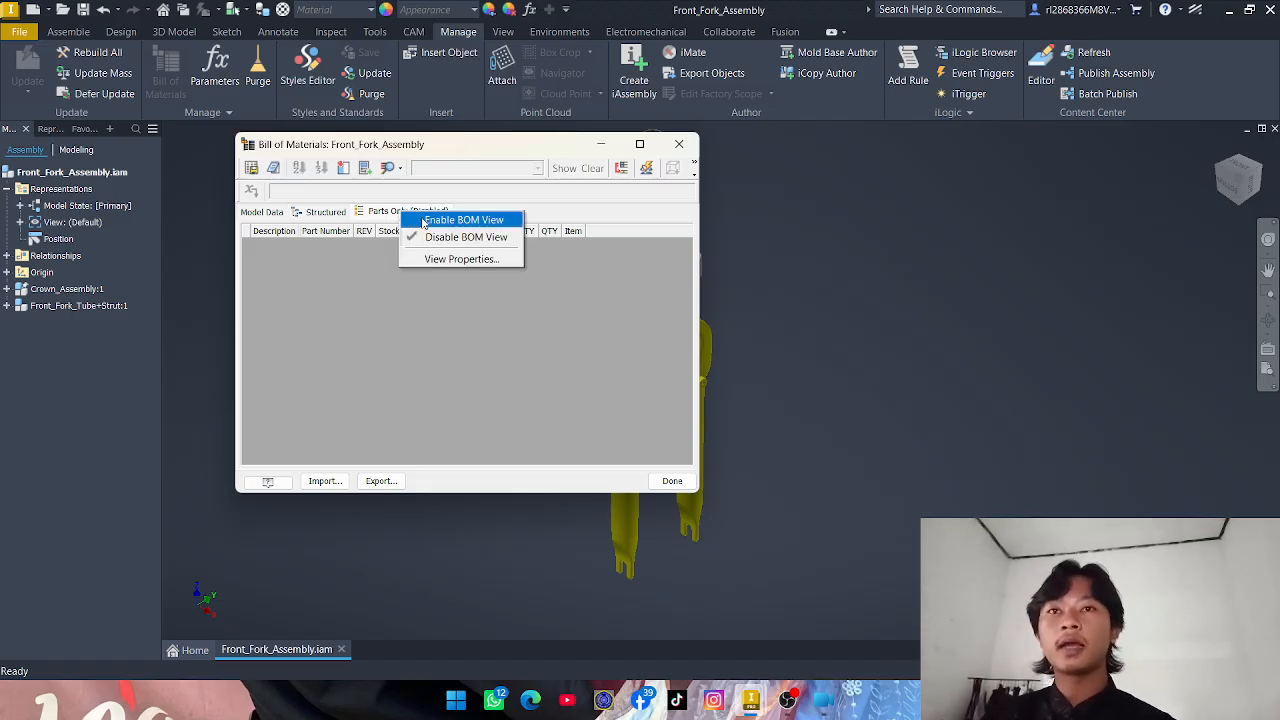
click(425, 220)
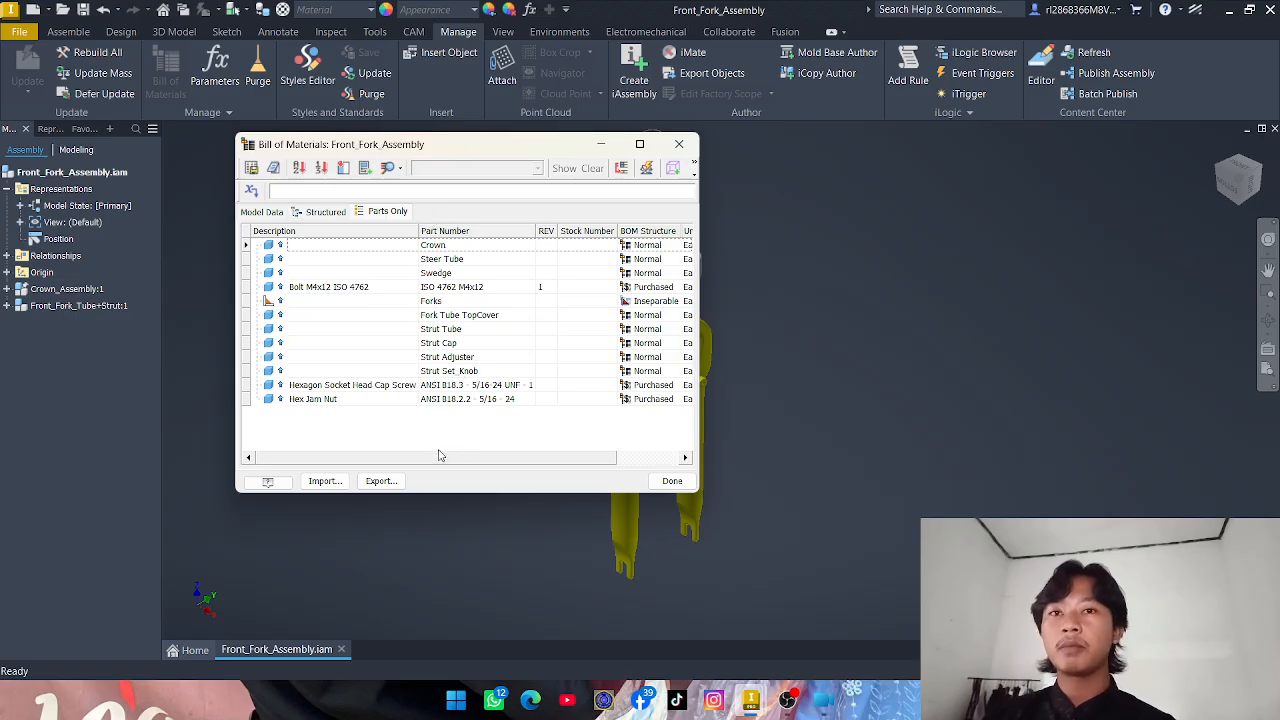
mouse_move(435, 459)
mouse_down()
mouse_move(508, 459)
mouse_move(425, 458)
mouse_up()
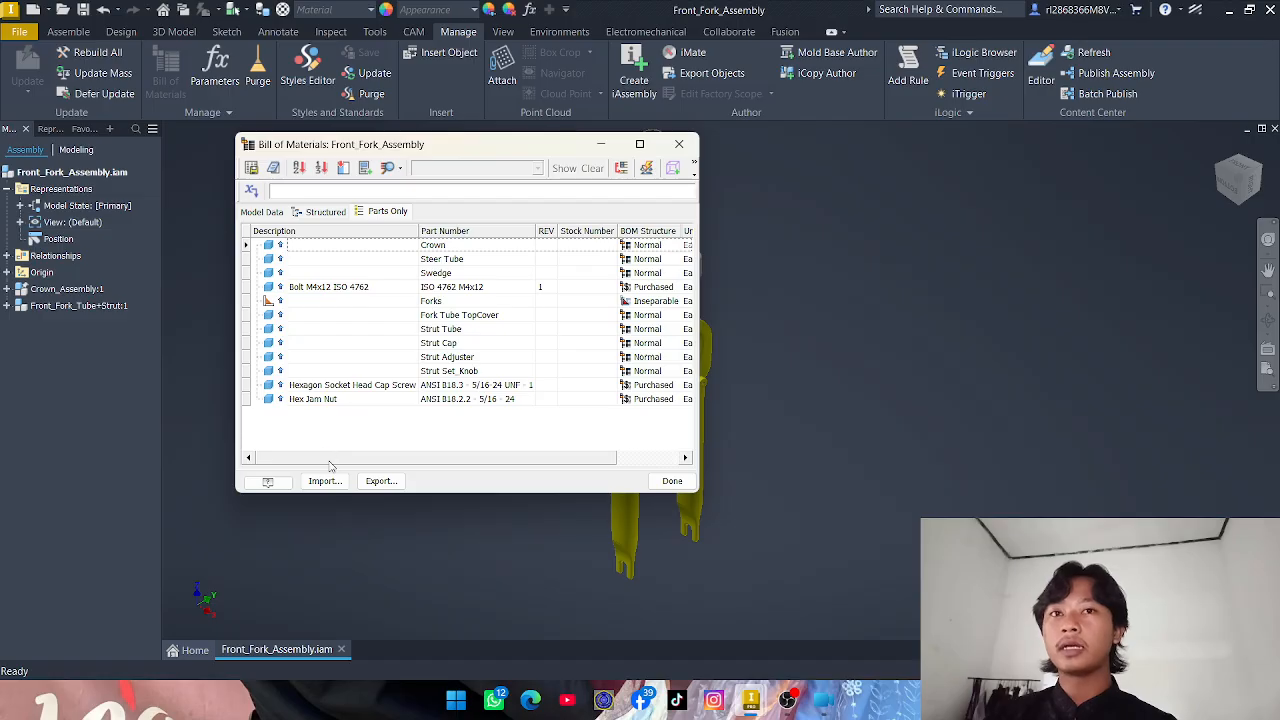
drag(330, 457, 415, 457)
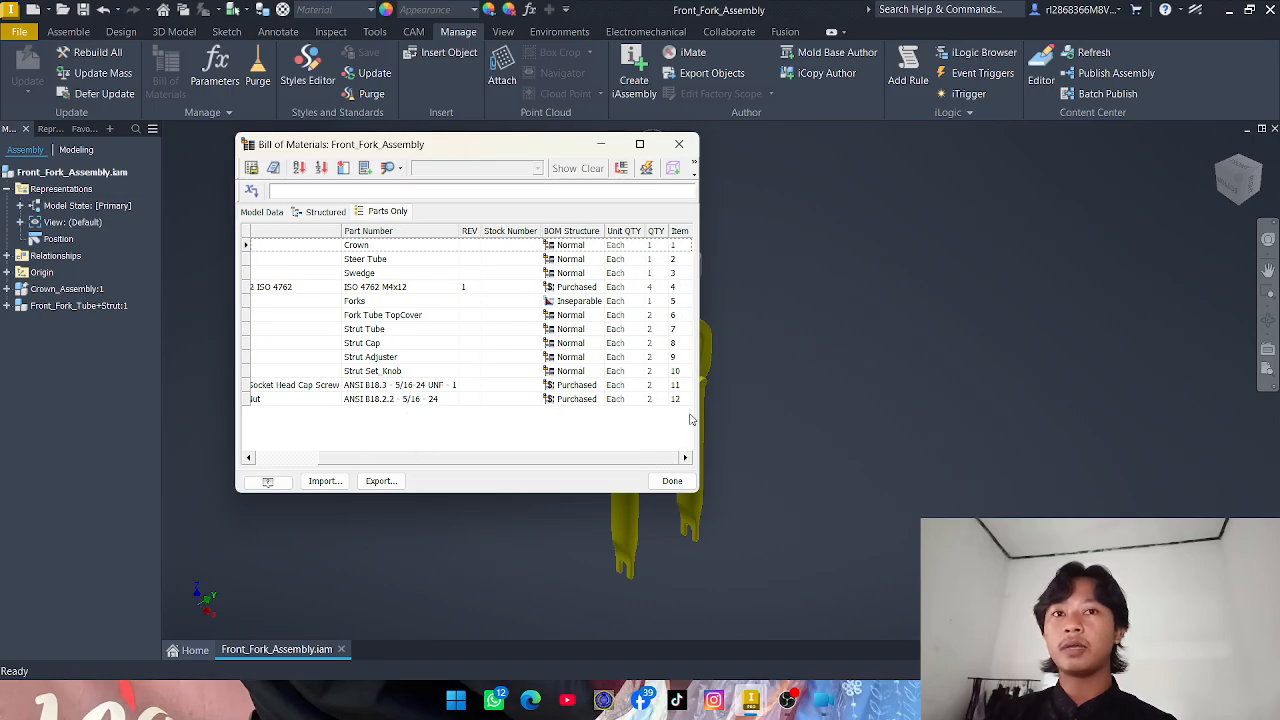
drag(628, 458, 443, 470)
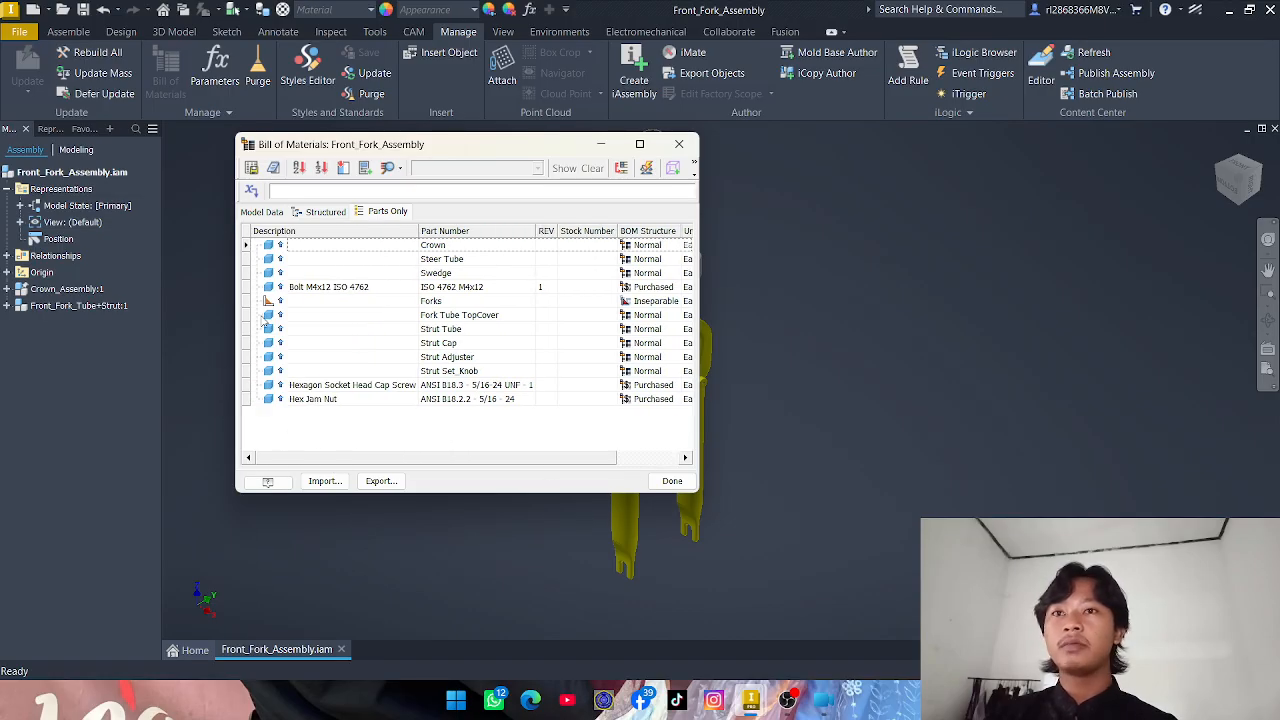
- Reorder the Parts Only list by moving Forks to the first row and then placing Hex Jam Nut above it
click(248, 302)
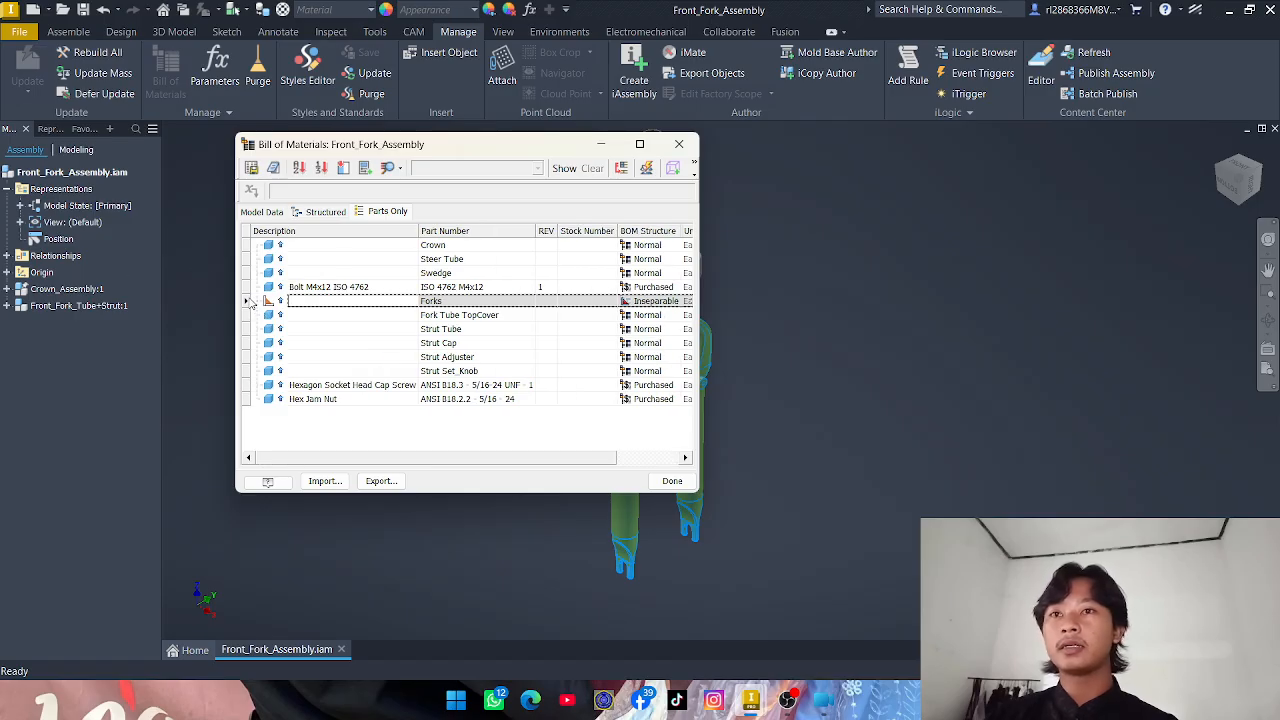
drag(251, 303, 275, 247)
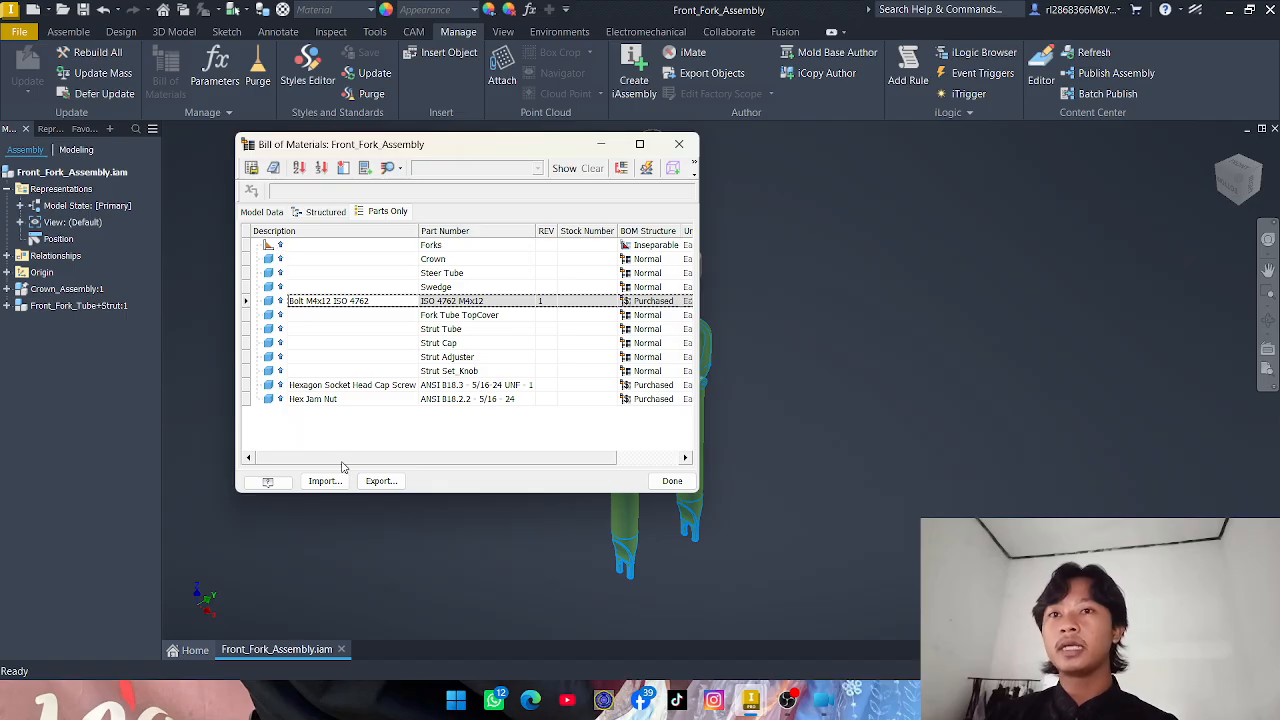
drag(341, 458, 380, 458)
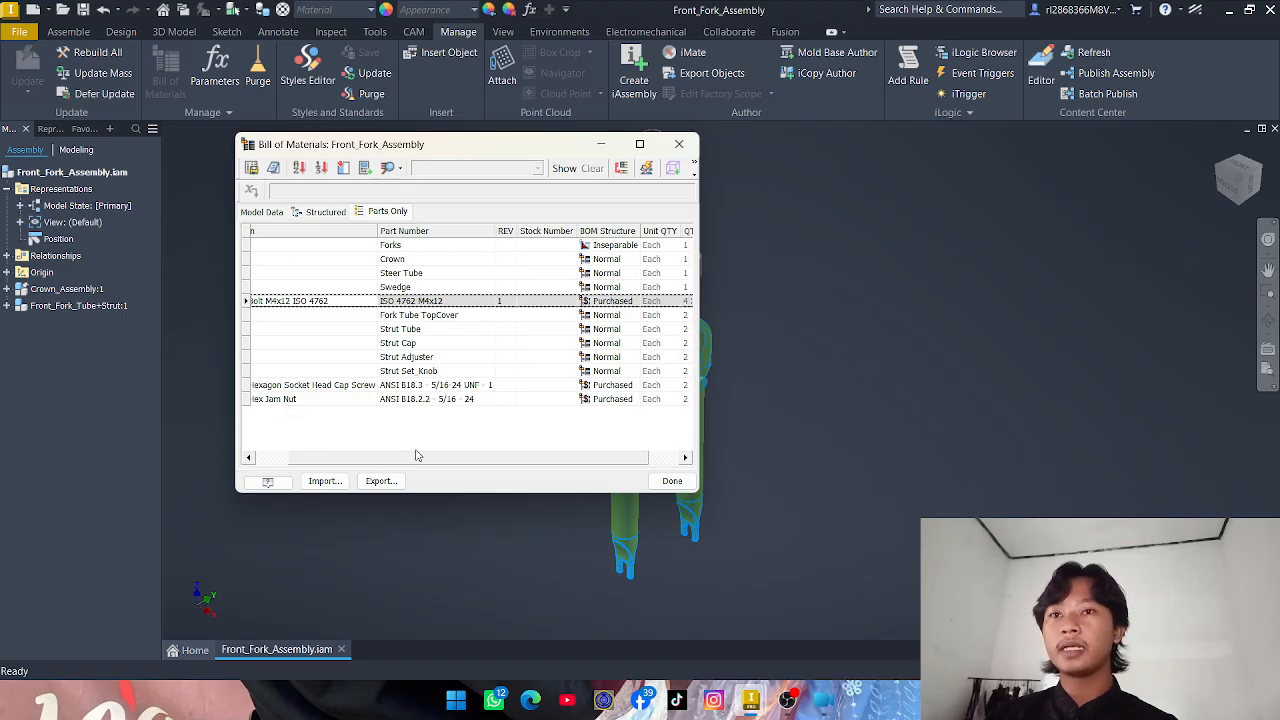
drag(617, 459, 340, 399)
drag(258, 401, 262, 244)
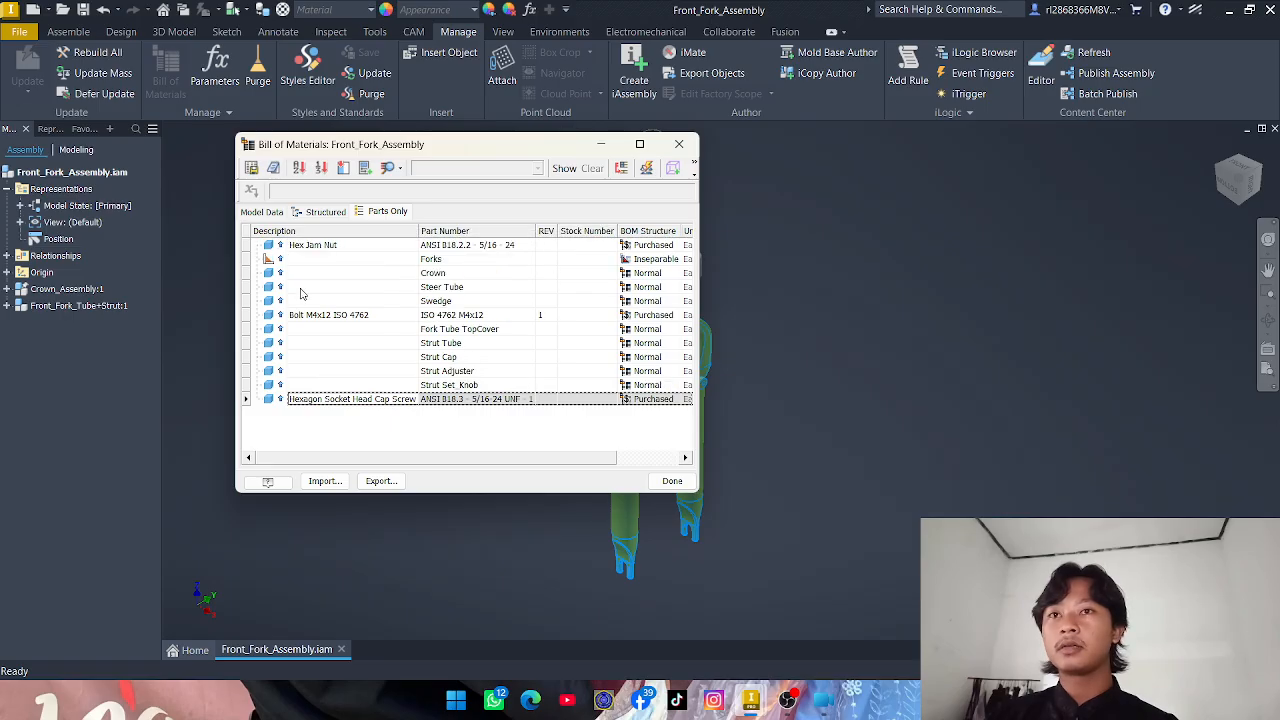
- Renumber the Parts Only items in their new row order, with start value 1 and increment 1
drag(501, 461, 585, 463)
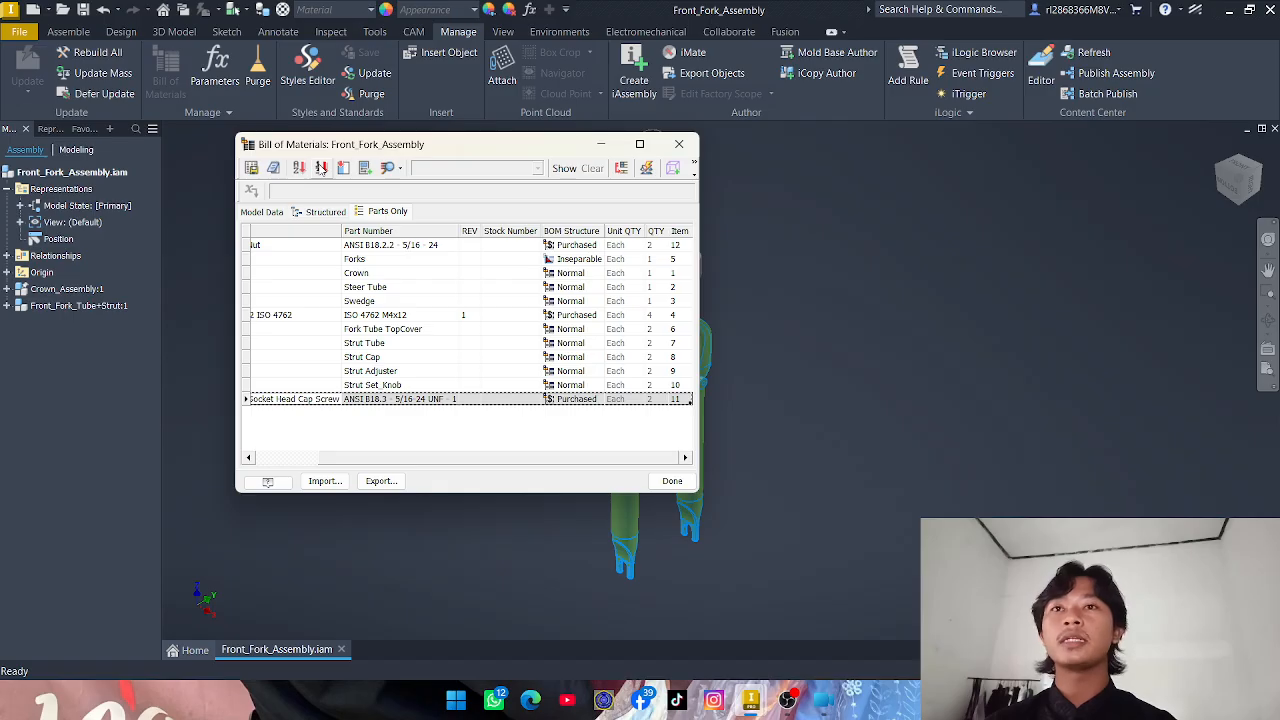
click(321, 168)
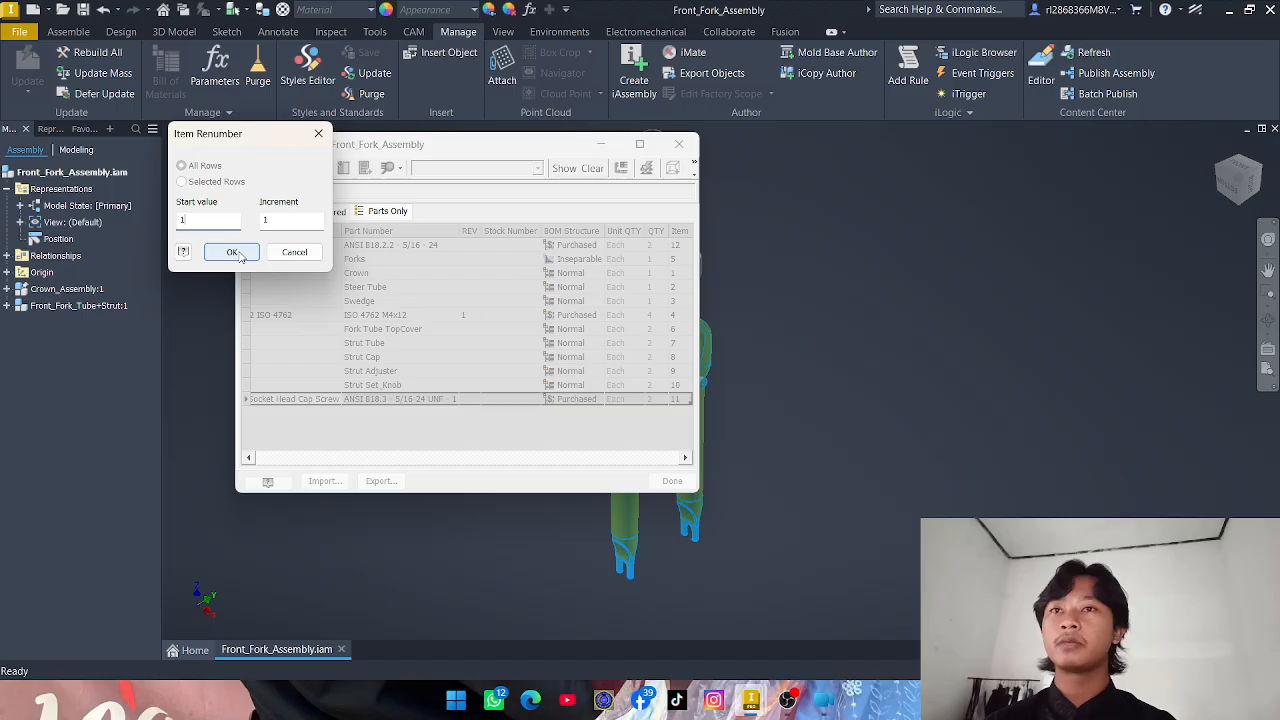
click(233, 252)
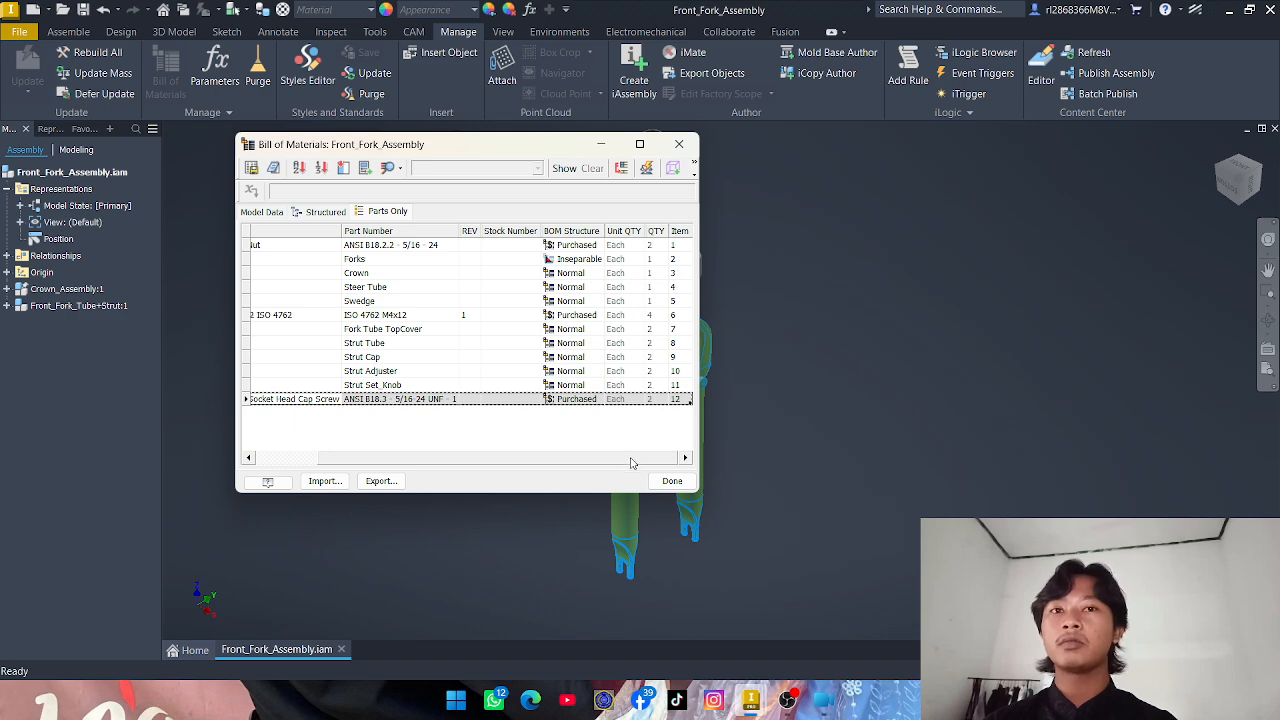
drag(631, 458, 524, 476)
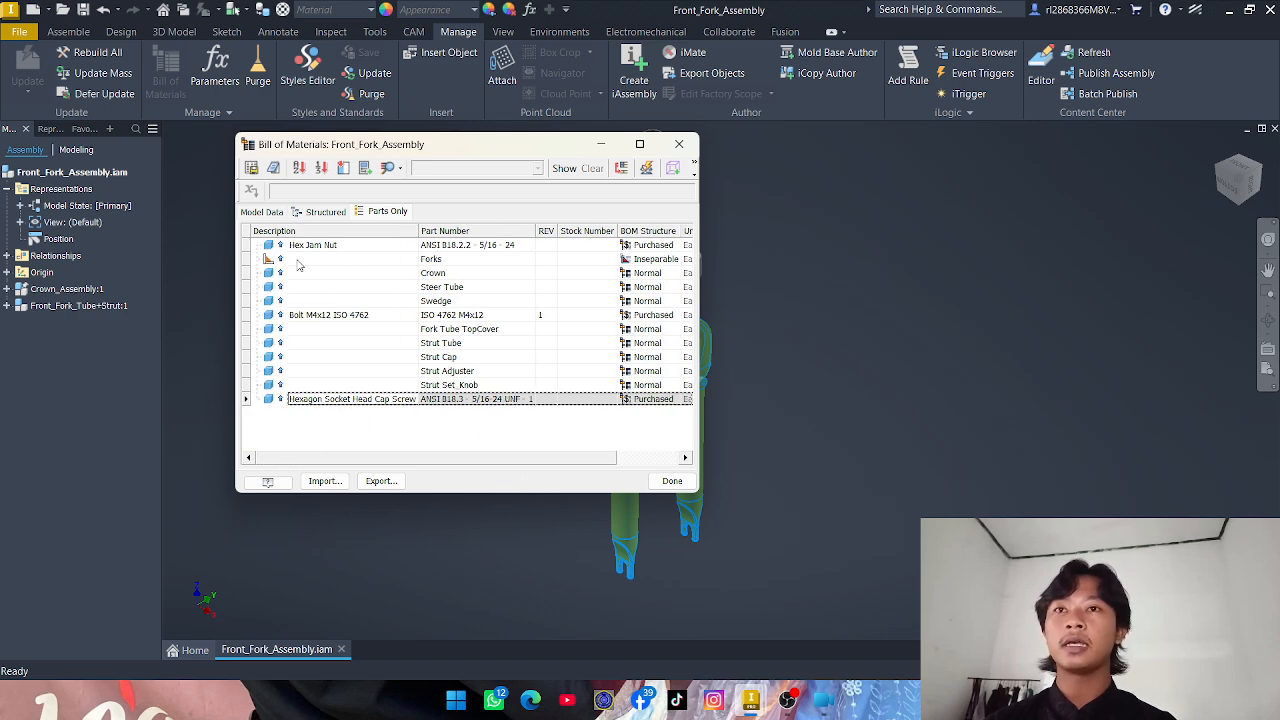
drag(396, 458, 504, 459)
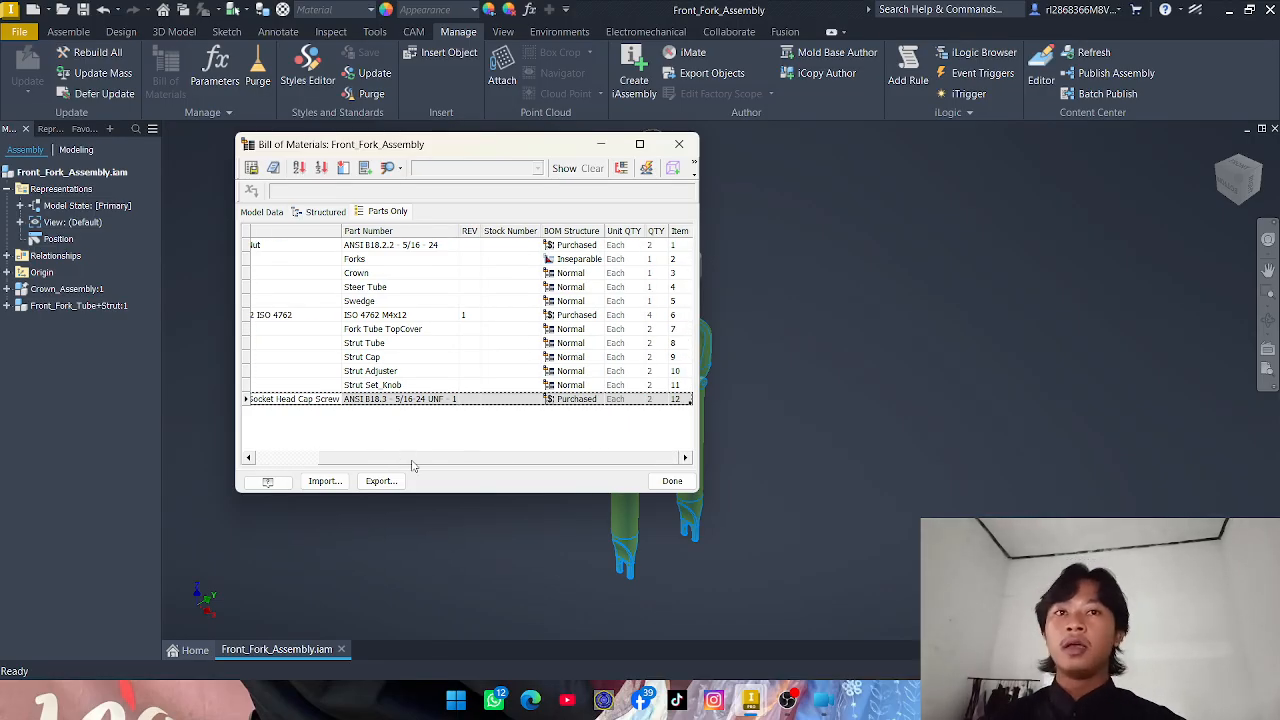
- Lock the item number of Fork Tube TopCover in the Parts Only view
click(678, 330)
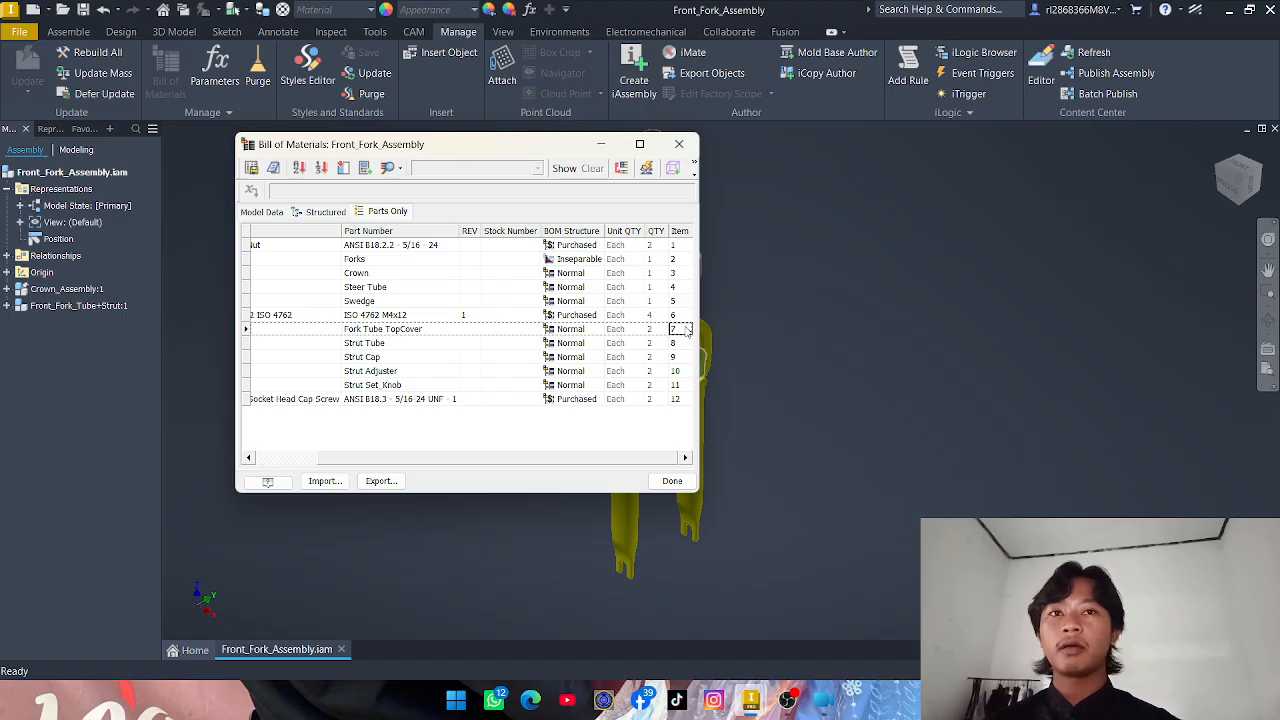
right_click(688, 332)
click(726, 374)
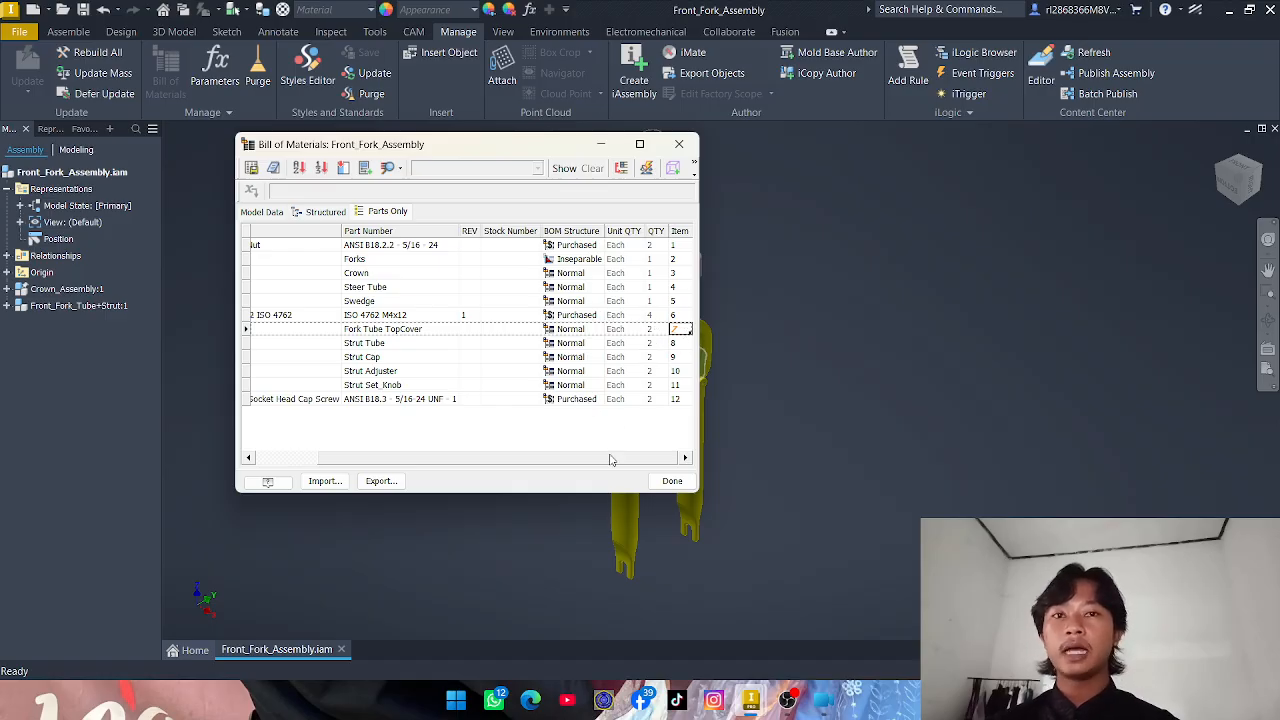
mouse_move(610, 457)
mouse_down()
mouse_move(525, 469)
mouse_move(621, 474)
mouse_up()
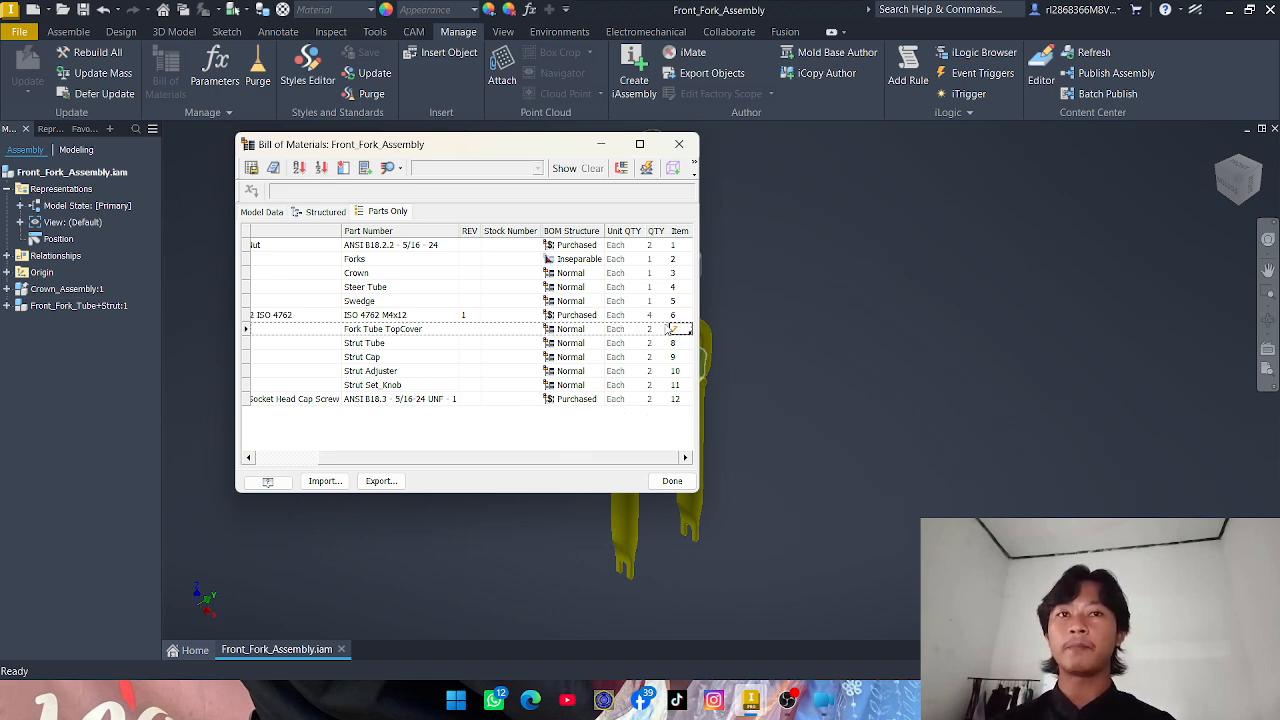
- Try to fill the ISO 4762 M4x12 bolt's item value down through the Strut Cap row, and undo the change
click(675, 316)
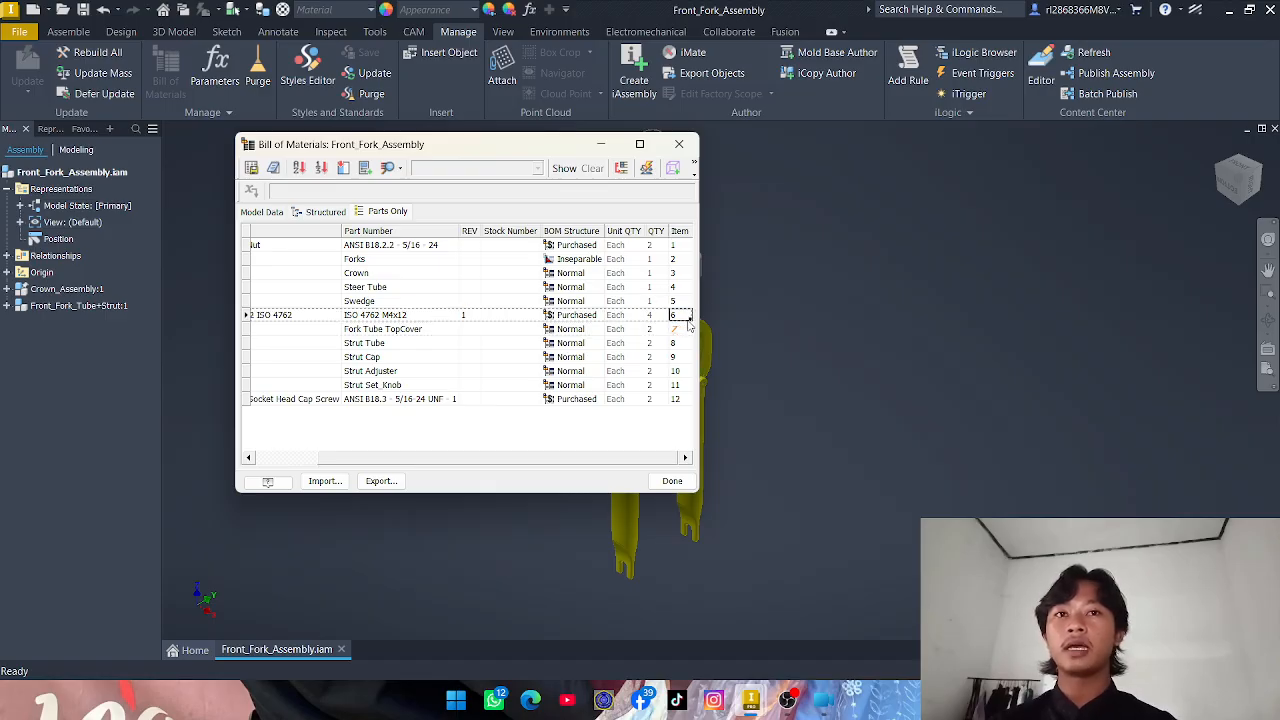
drag(688, 318, 350, 365)
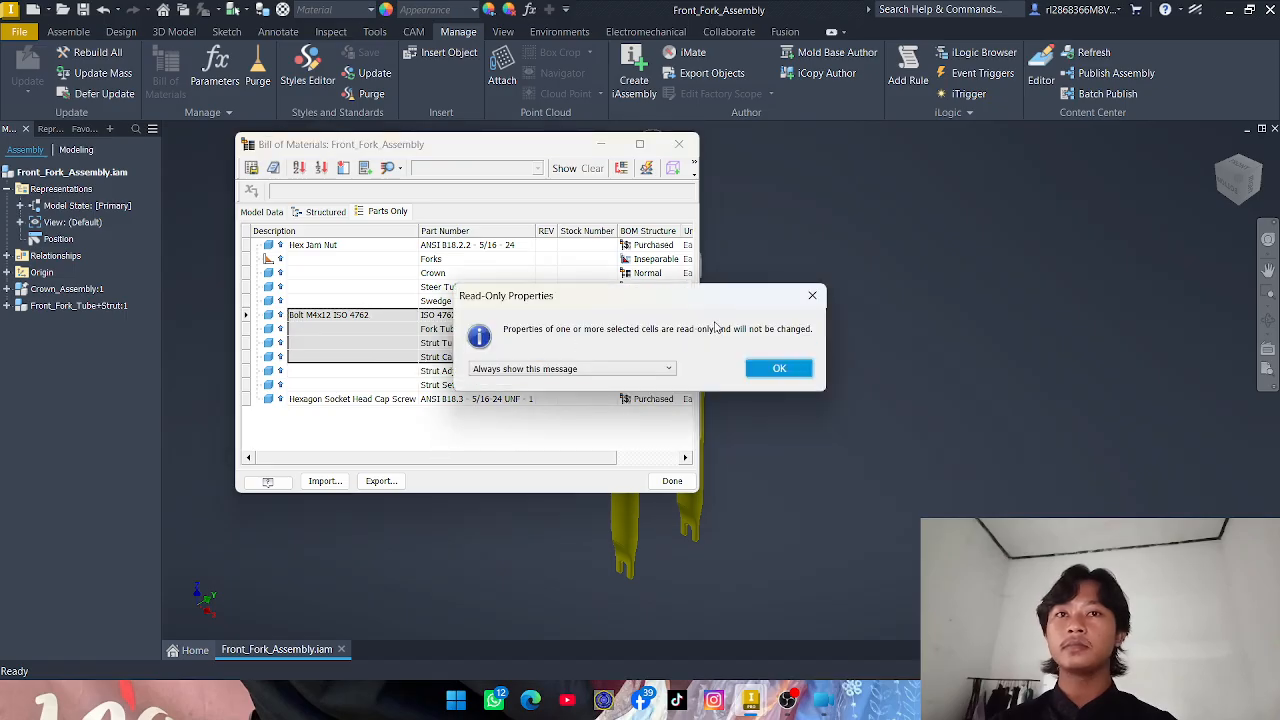
click(812, 296)
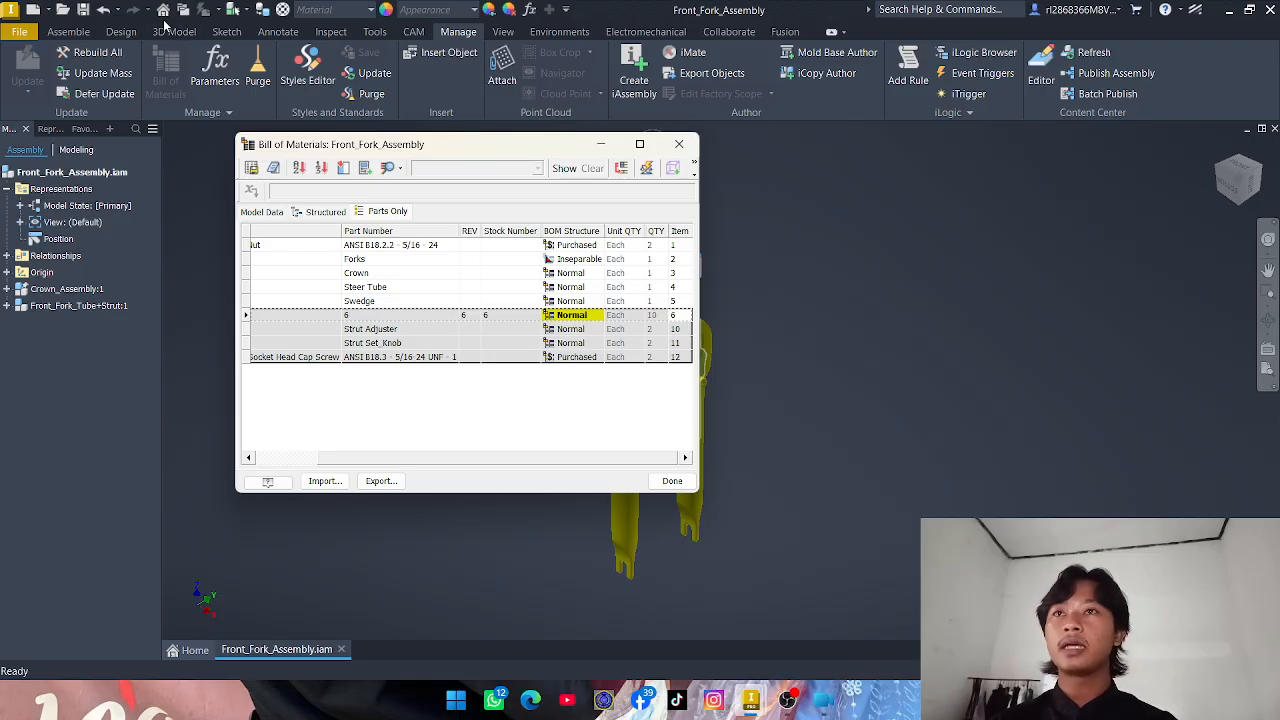
click(103, 9)
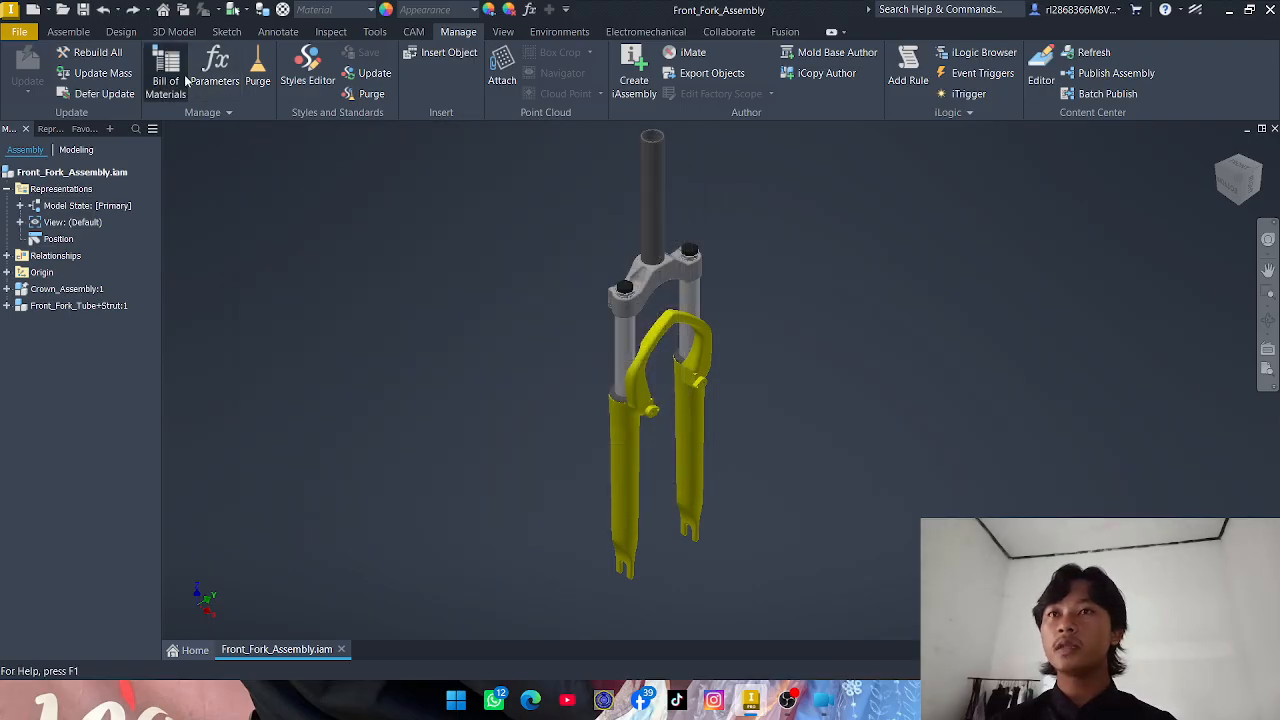
- Open the assembly's Bill of Materials and enable both the Parts Only and Structured BOM views
click(184, 80)
right_click(332, 216)
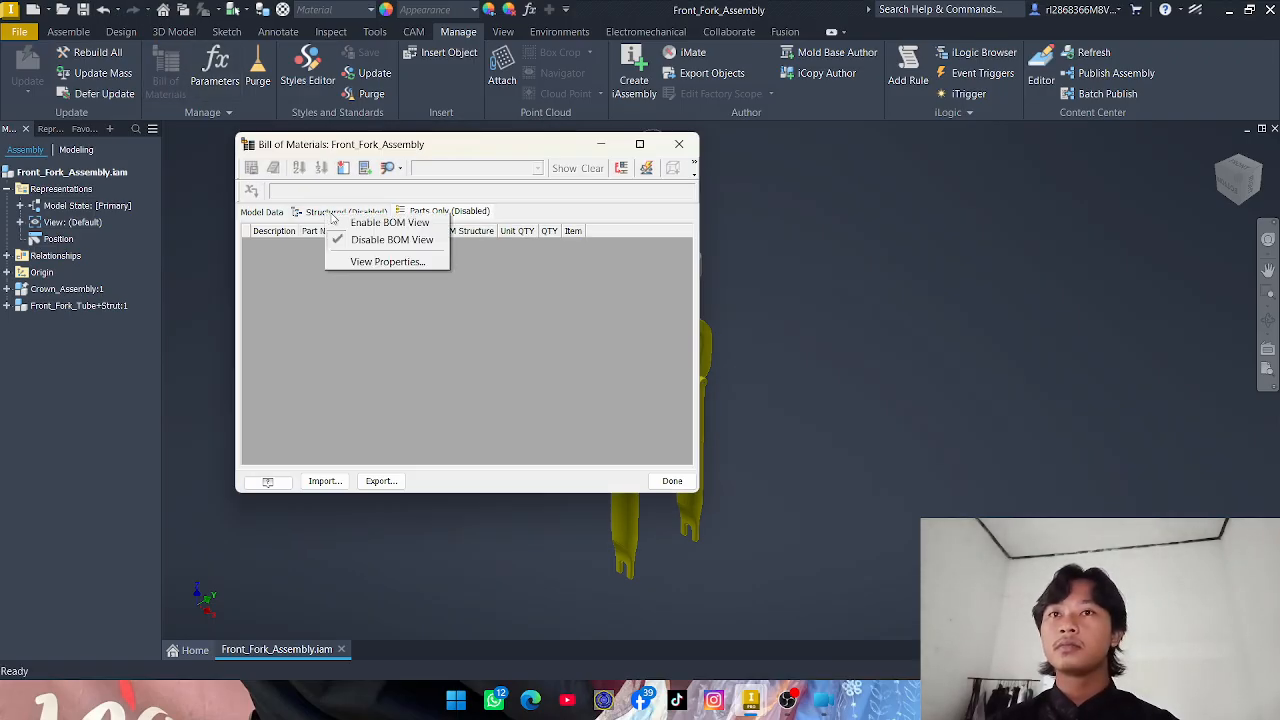
click(343, 221)
right_click(333, 218)
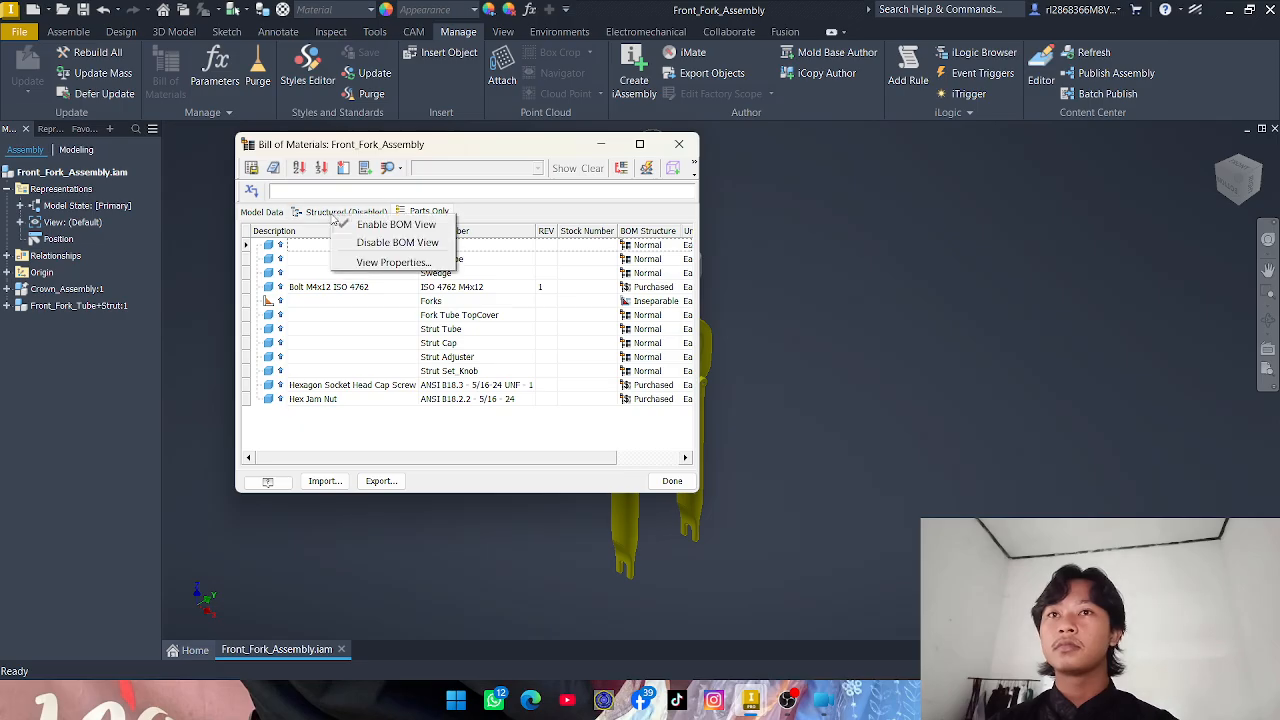
click(385, 241)
right_click(357, 214)
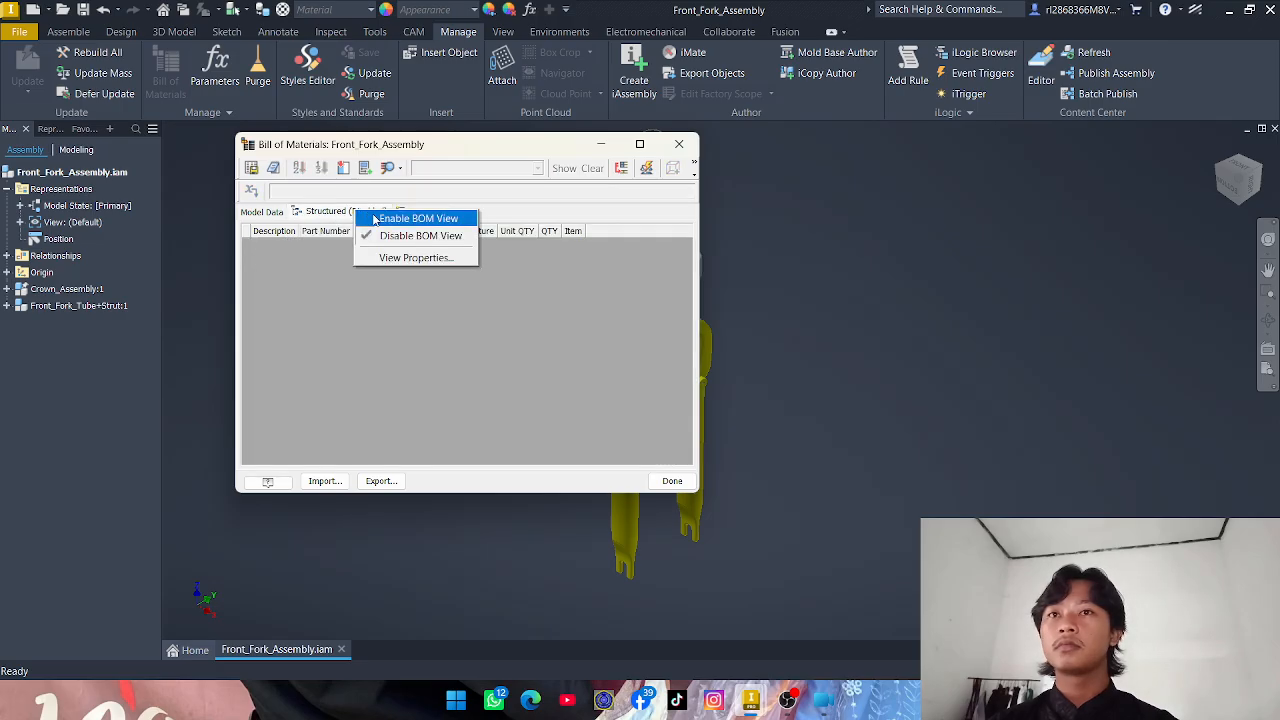
click(389, 220)
- Set the Structured view's level property to All Levels
right_click(341, 215)
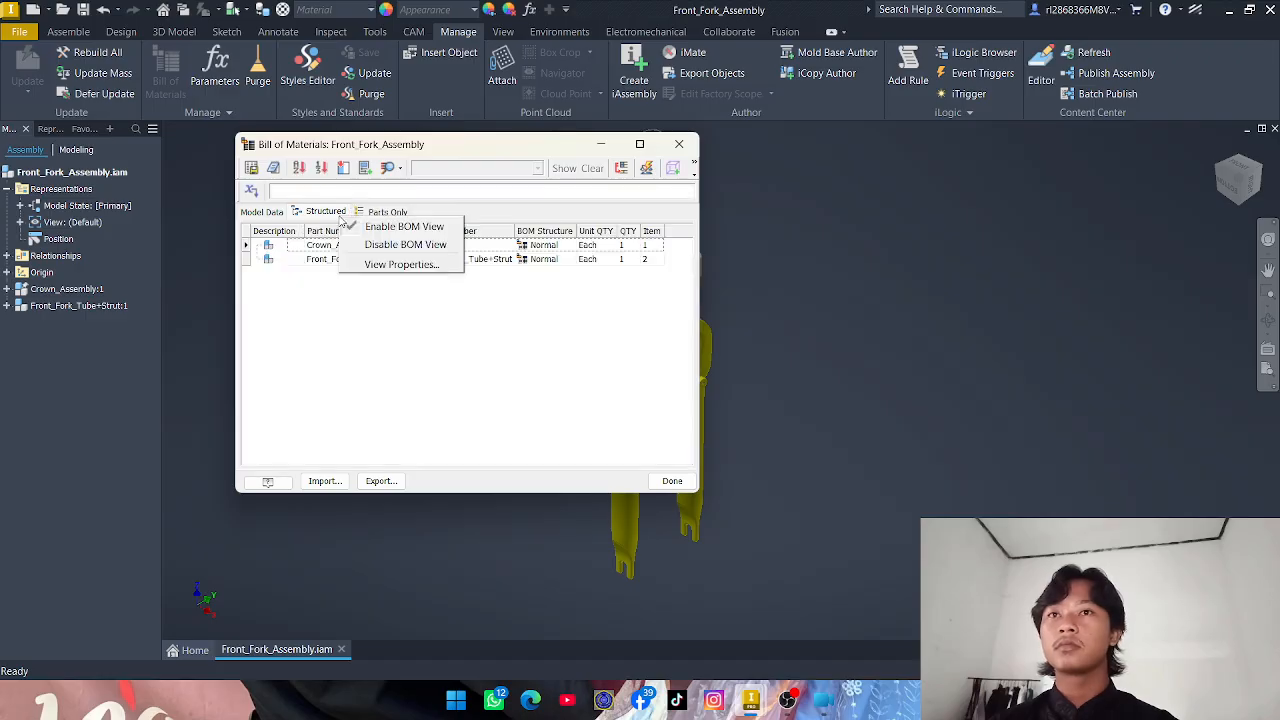
click(372, 264)
click(251, 181)
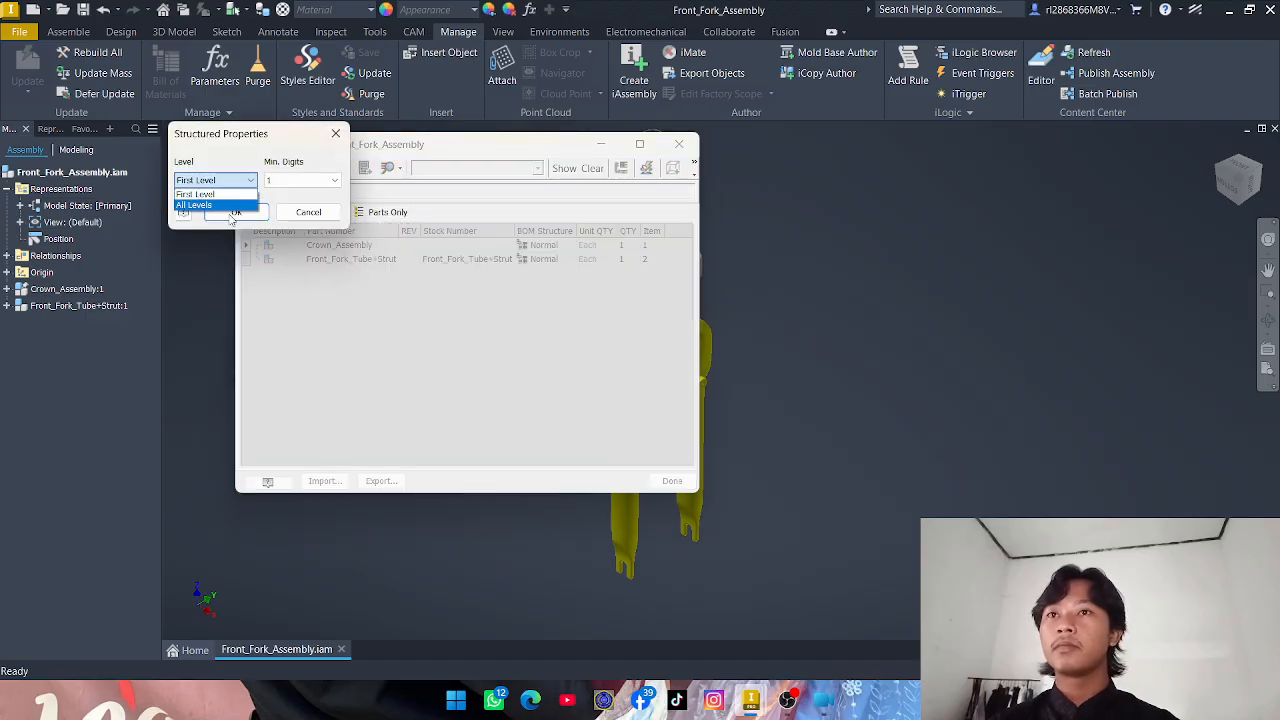
click(235, 204)
click(236, 212)
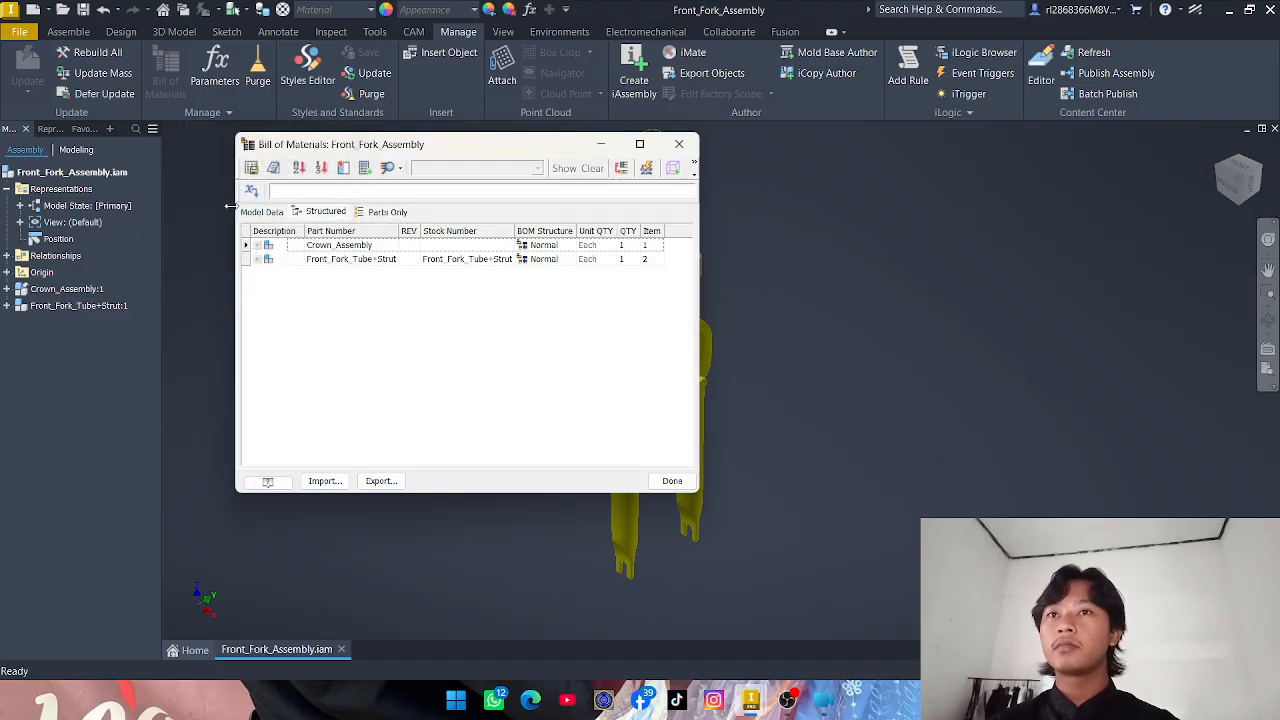
- Change the delimiter in the Structured view's properties
right_click(313, 218)
click(372, 262)
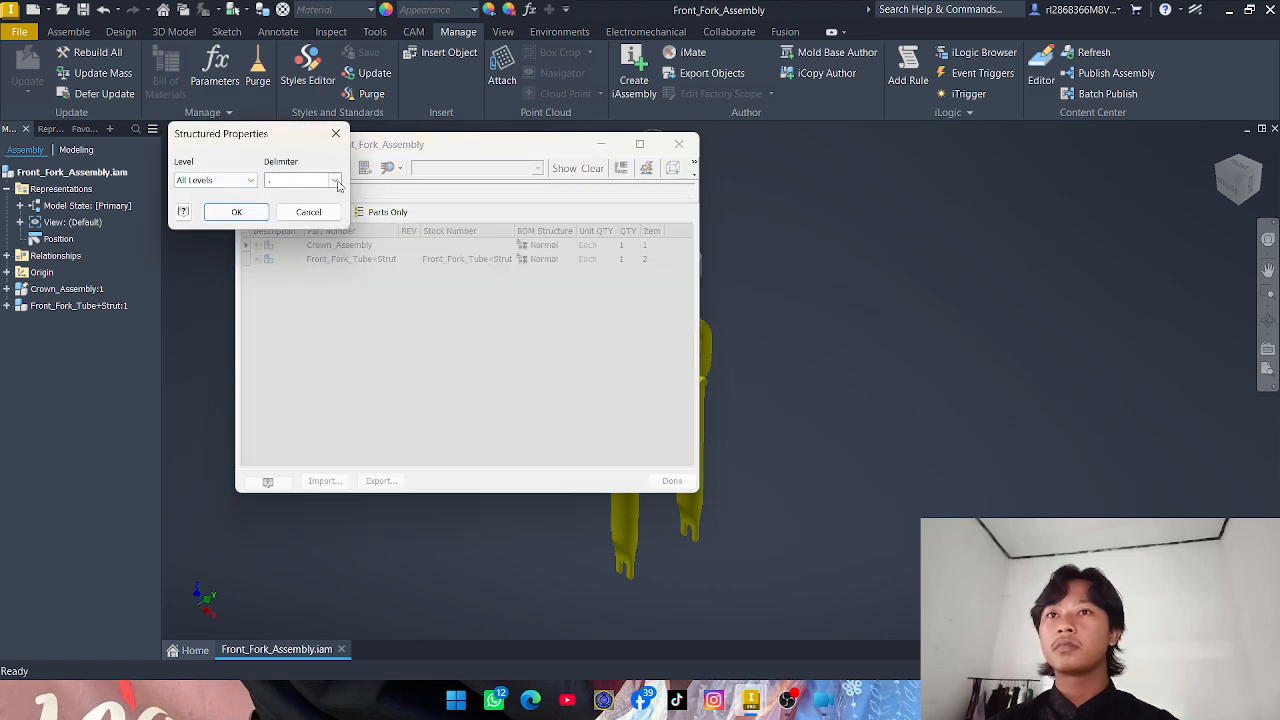
click(336, 181)
click(295, 235)
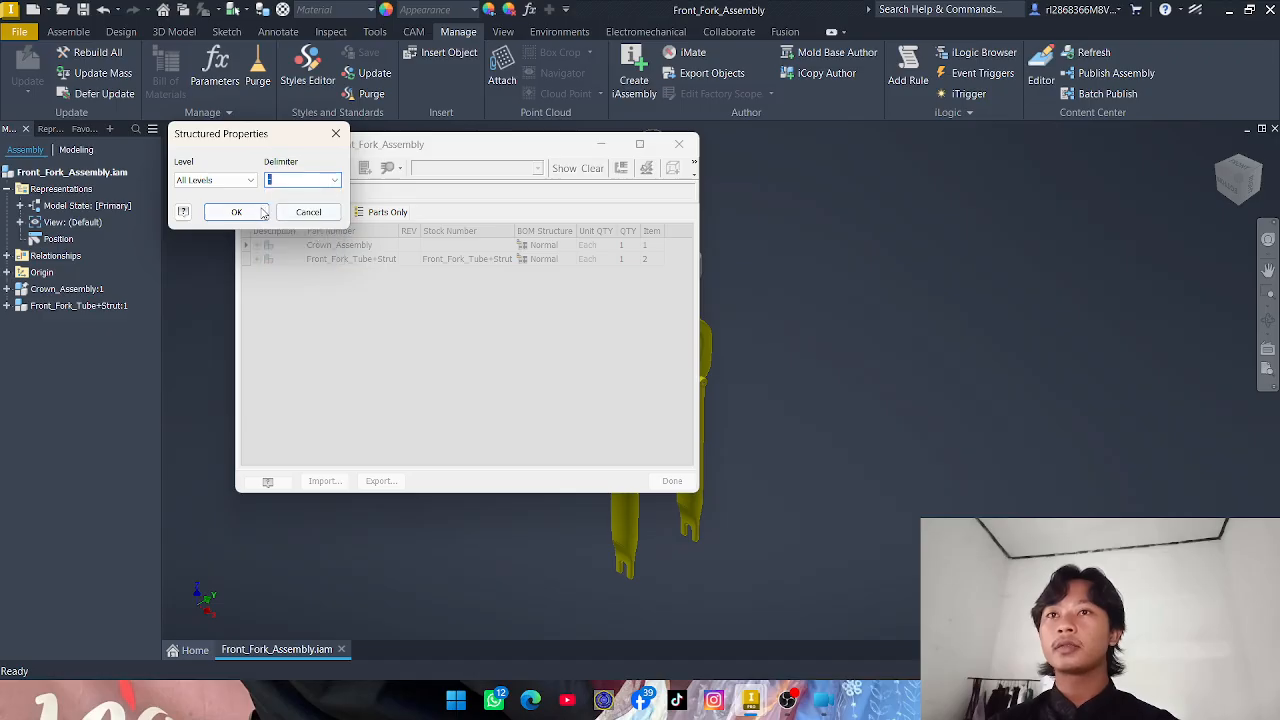
click(240, 212)
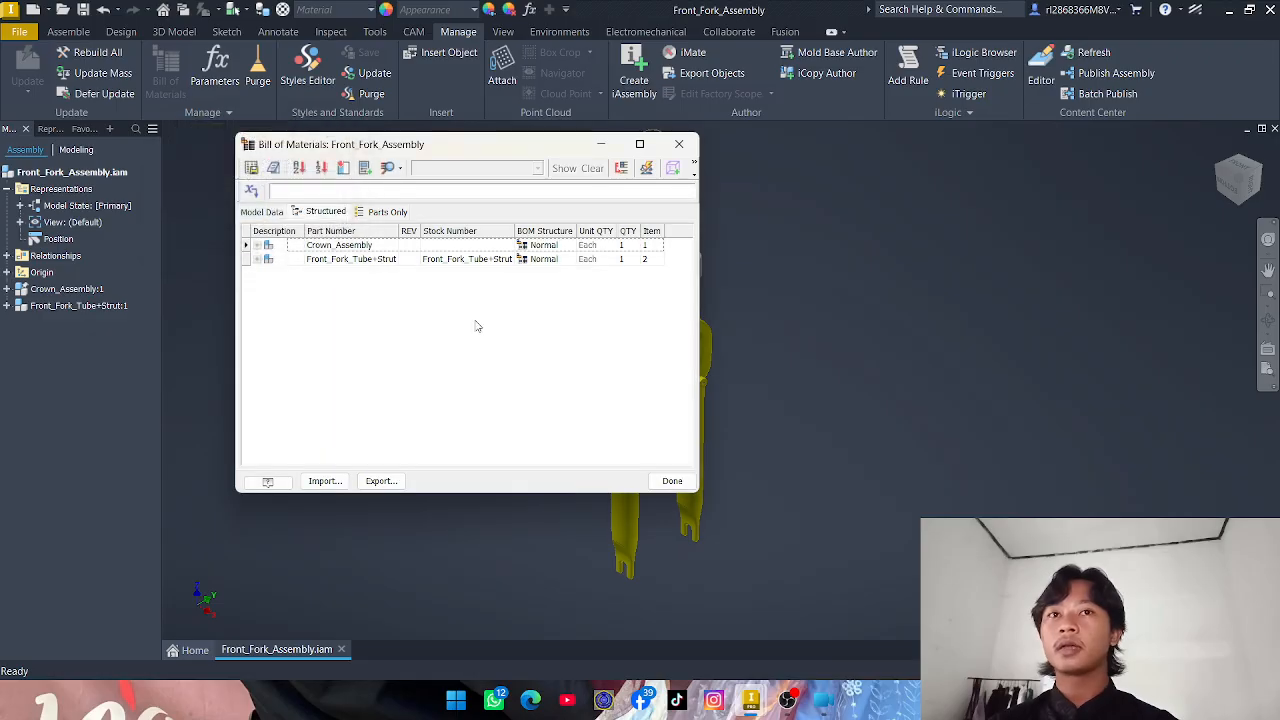
- Set the BOM structure of Front_Fork_Tube+Strut to Phantom and refresh the Structured view
click(533, 260)
click(569, 259)
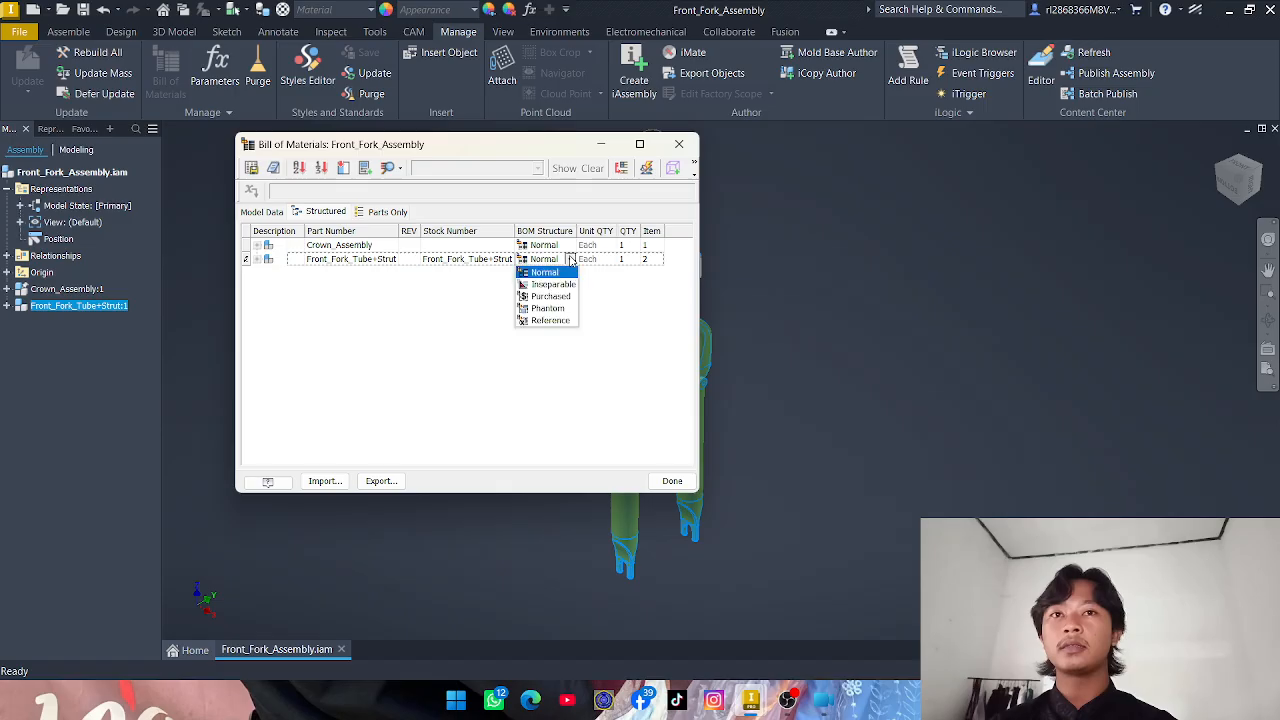
click(560, 309)
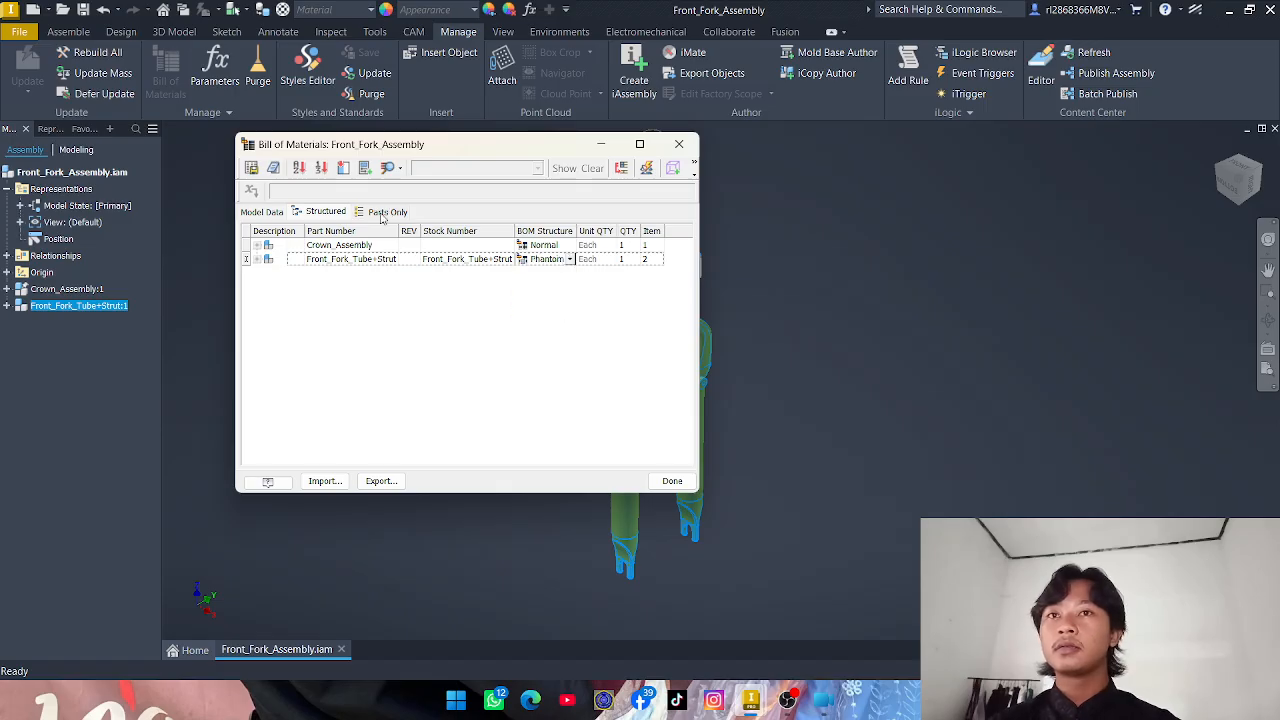
click(387, 212)
click(322, 211)
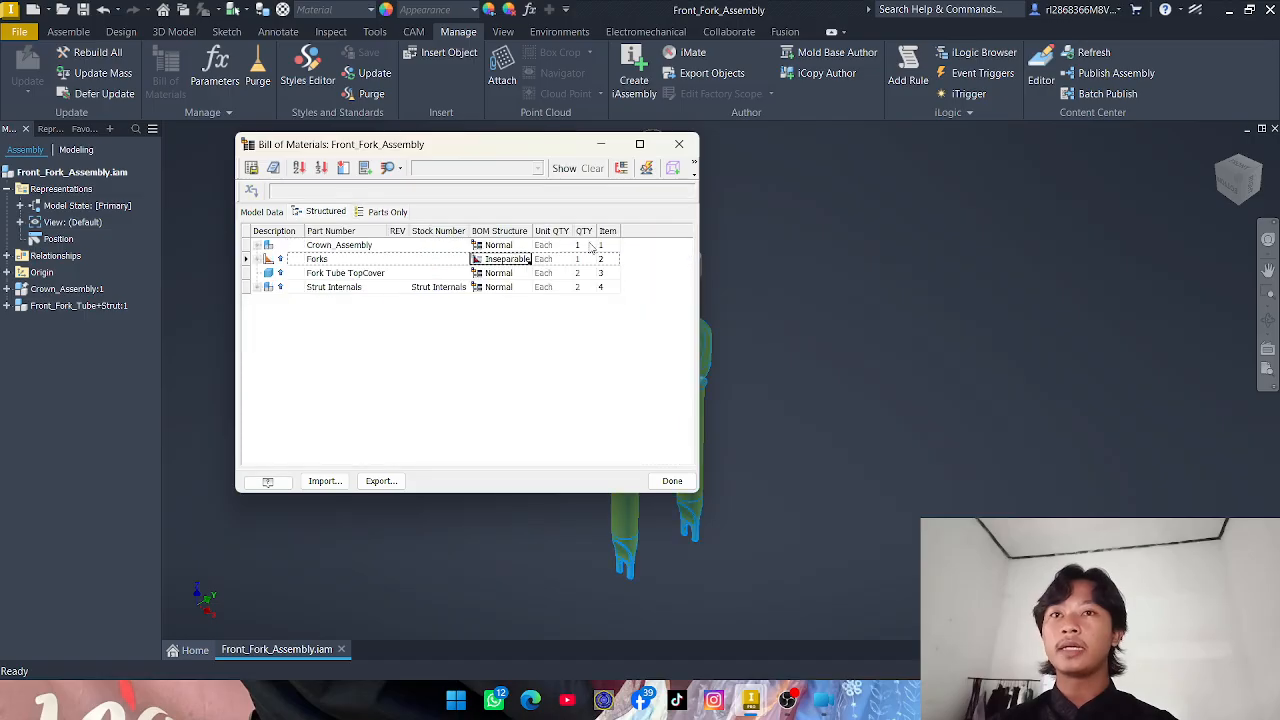
- Renumber the Structured view items so Strut Internals is 2, Fork Tube TopCover is 4 and Forks is 3
click(602, 288)
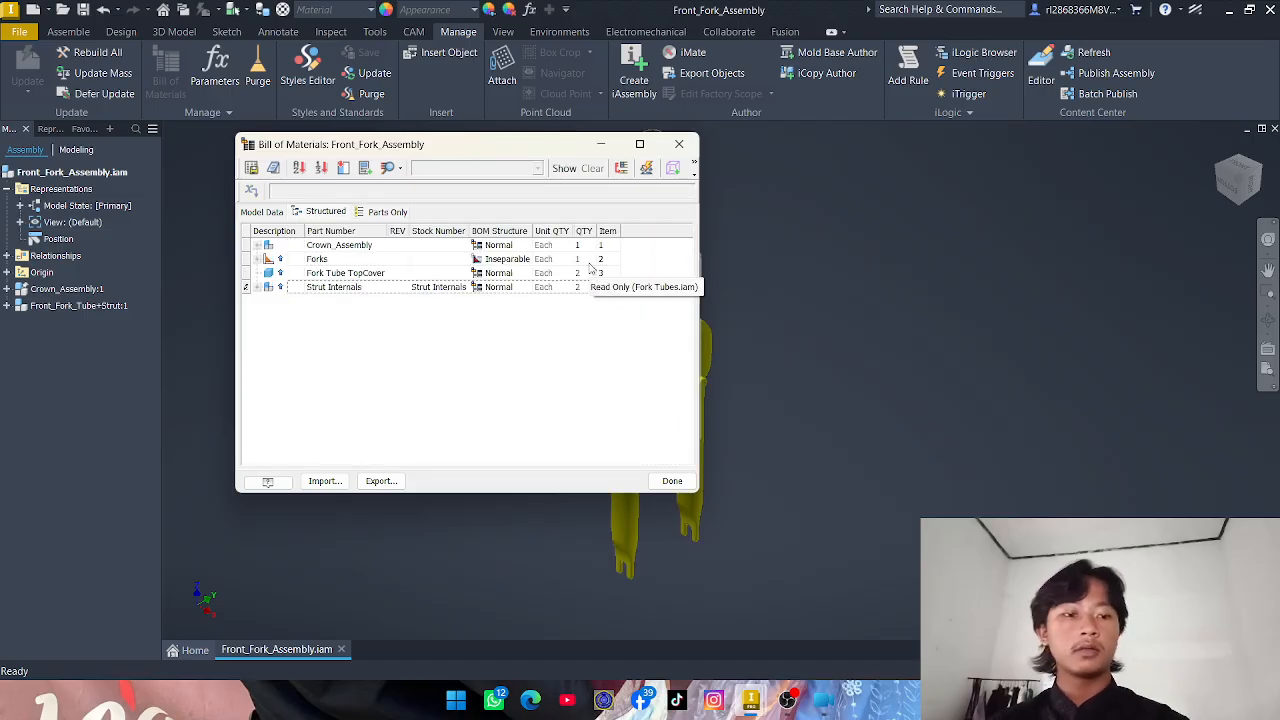
text(2)
click(608, 273)
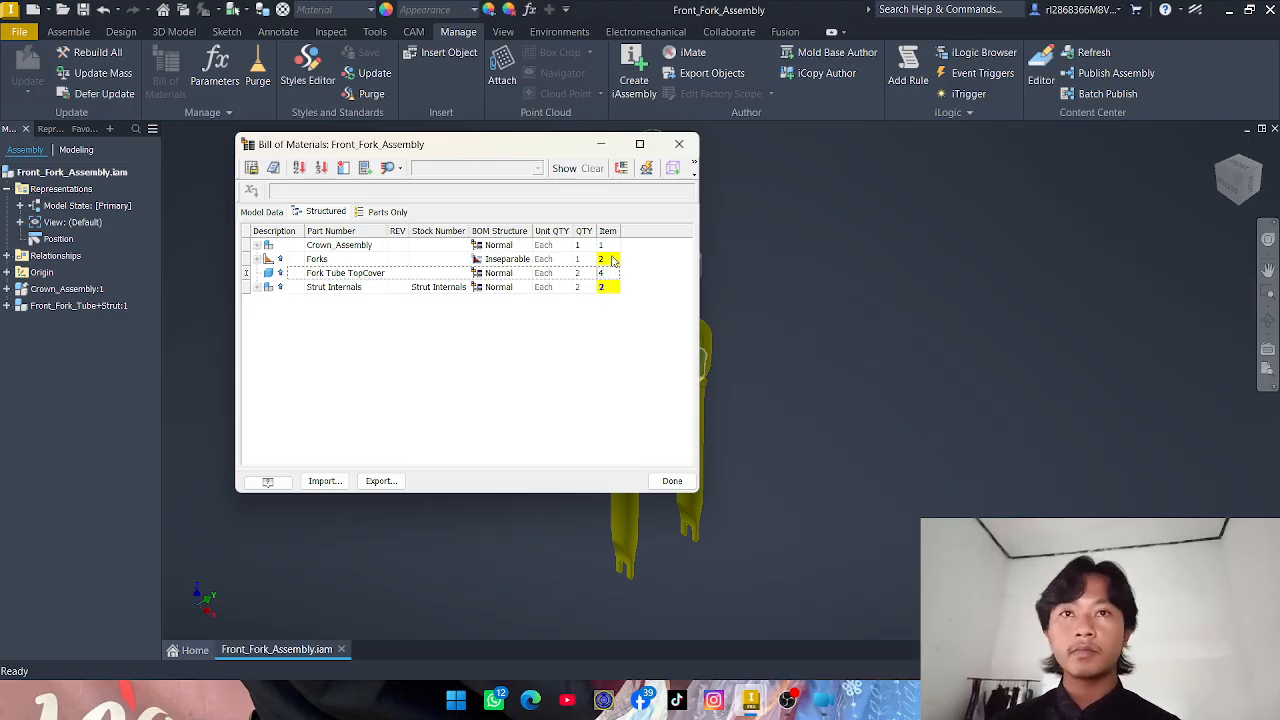
click(609, 260)
click(613, 261)
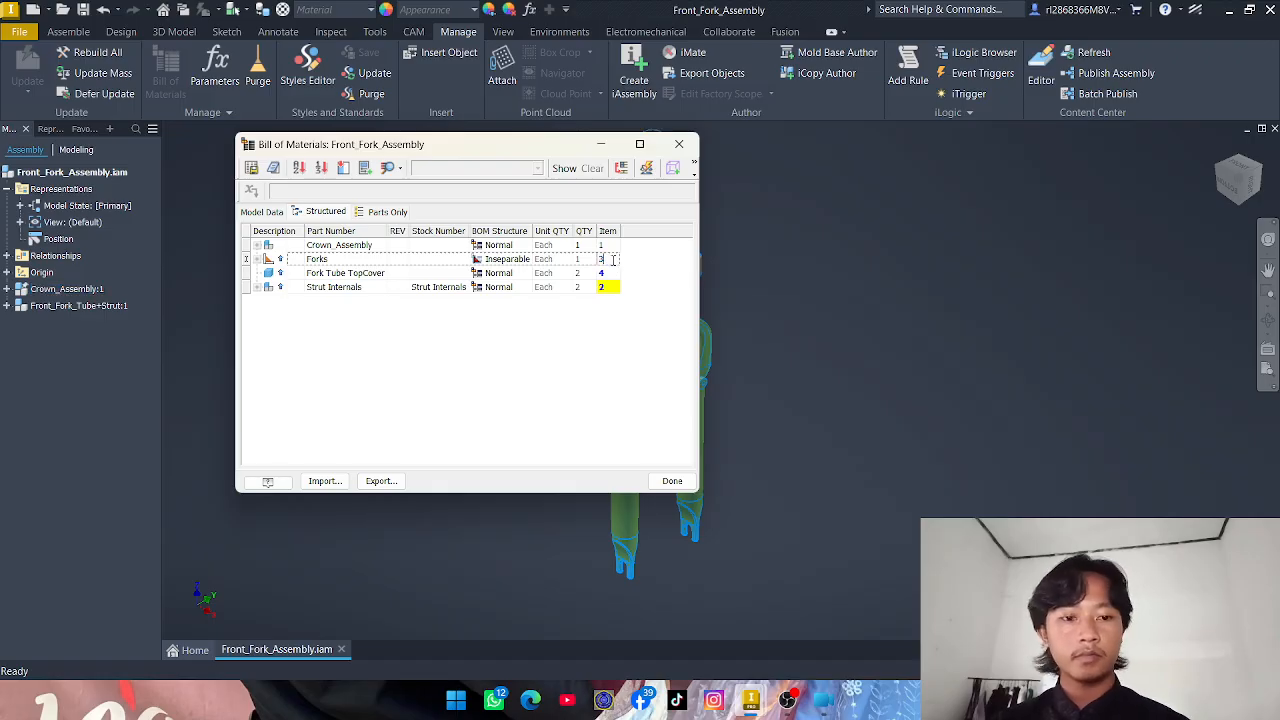
text(3)
key(Return)
- In the Parts Only view, move Forks to the first row and place Hex Jam Nut above it
click(384, 212)
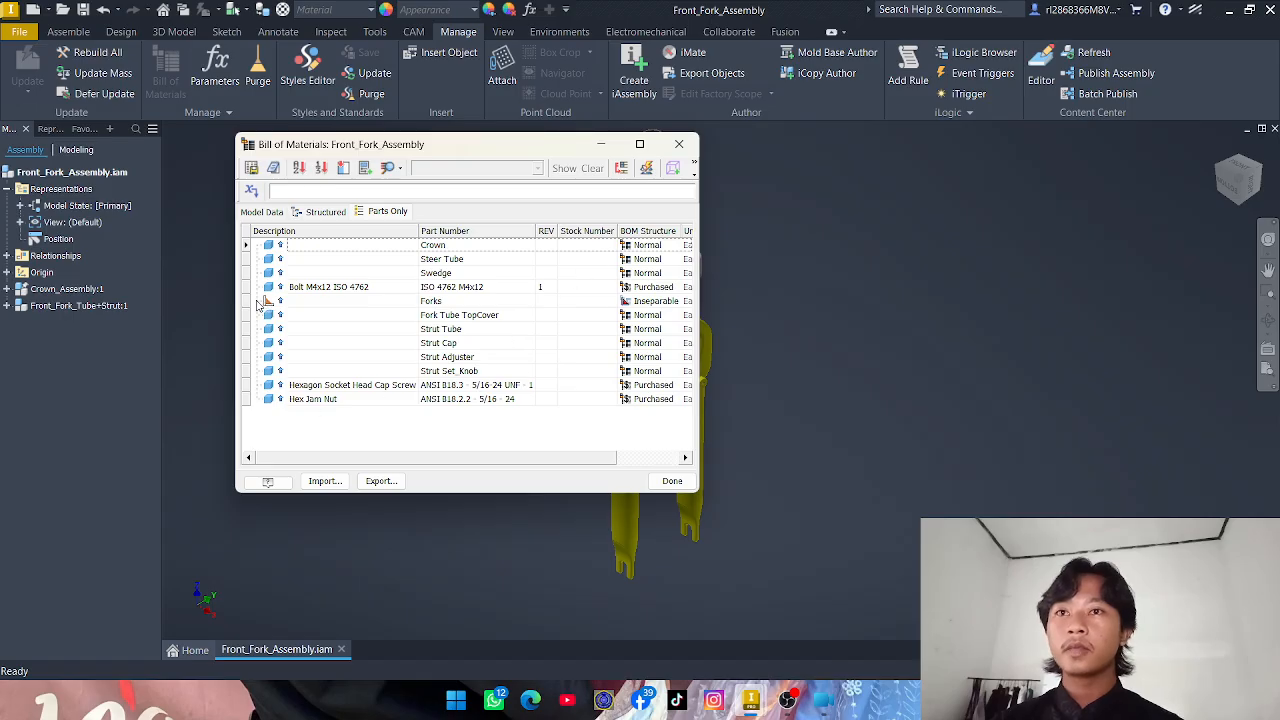
drag(245, 301, 258, 248)
drag(248, 399, 263, 247)
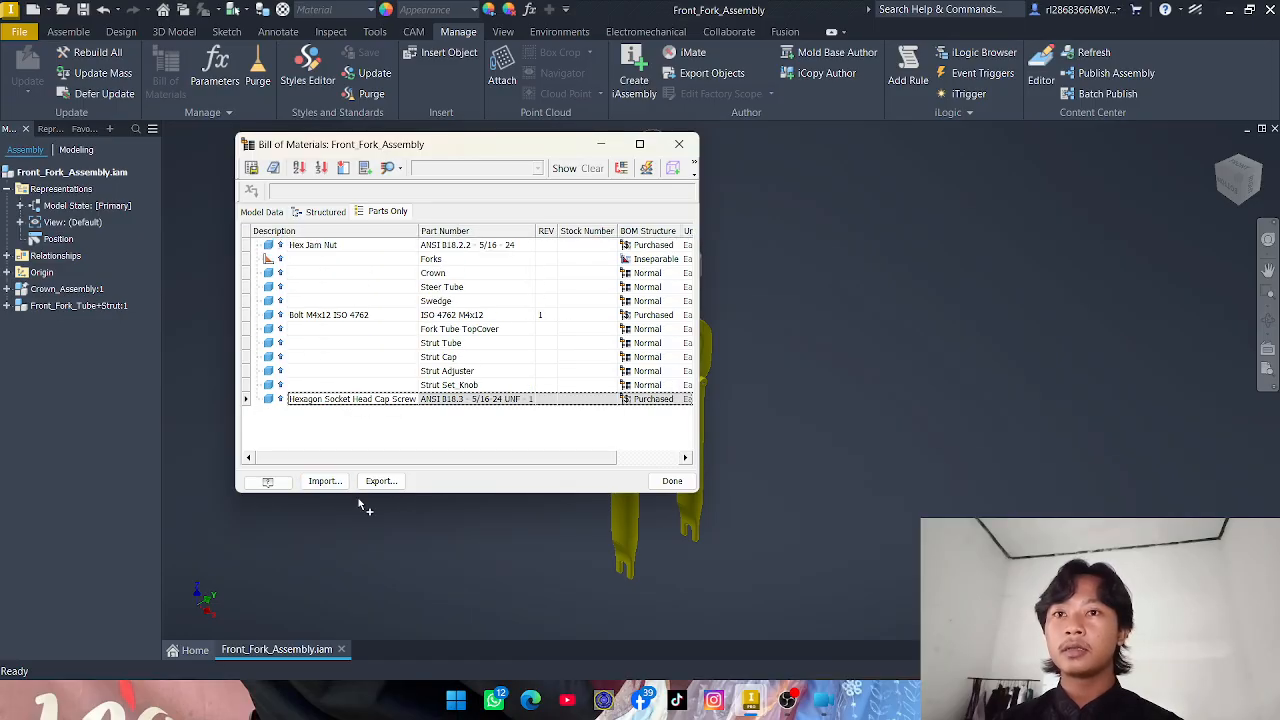
- Renumber all Parts Only items in their current row order, with start value 1 and increment 1
drag(372, 460, 439, 460)
click(321, 168)
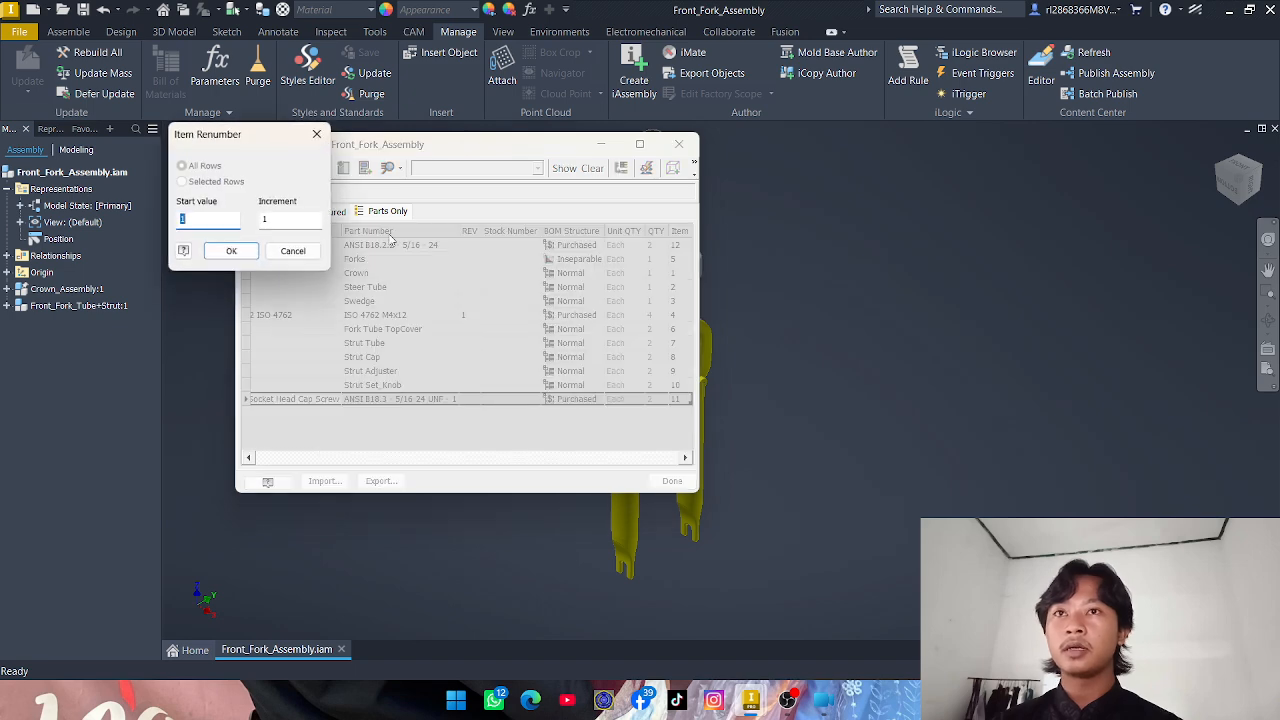
click(231, 252)
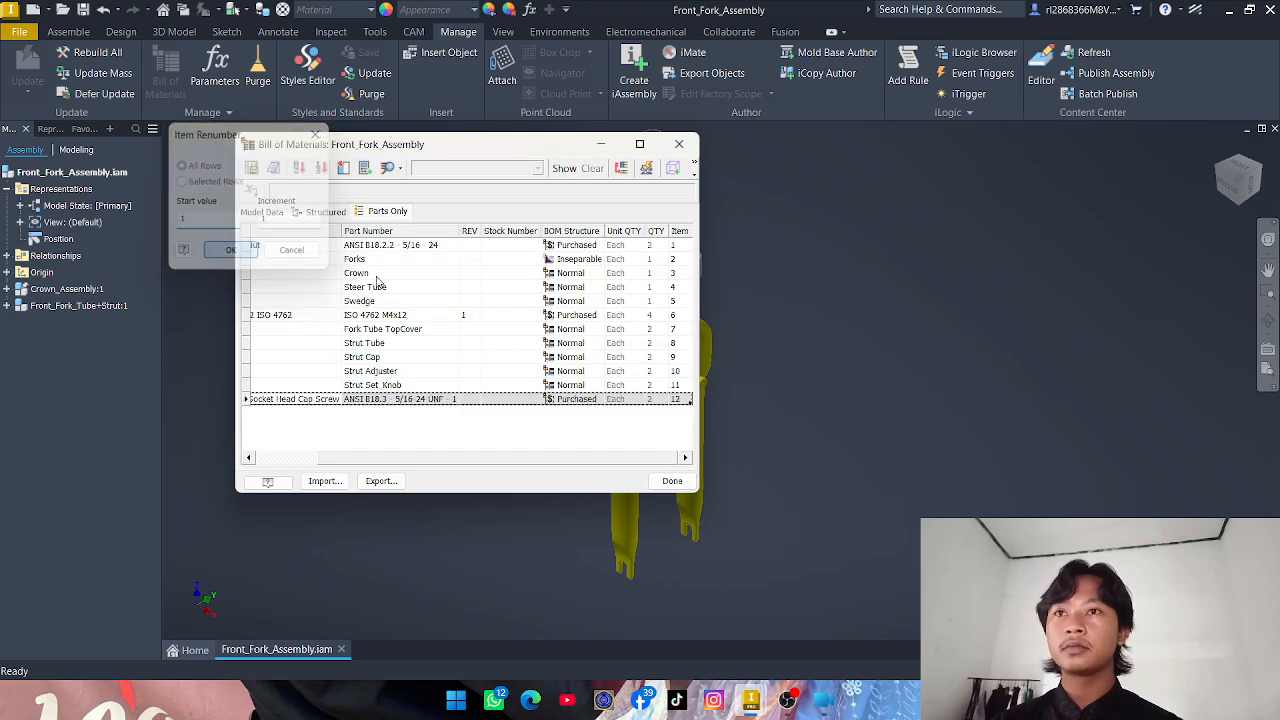
- Lock the item number of Fork Tube TopCover in the Parts Only view
click(682, 331)
right_click(682, 331)
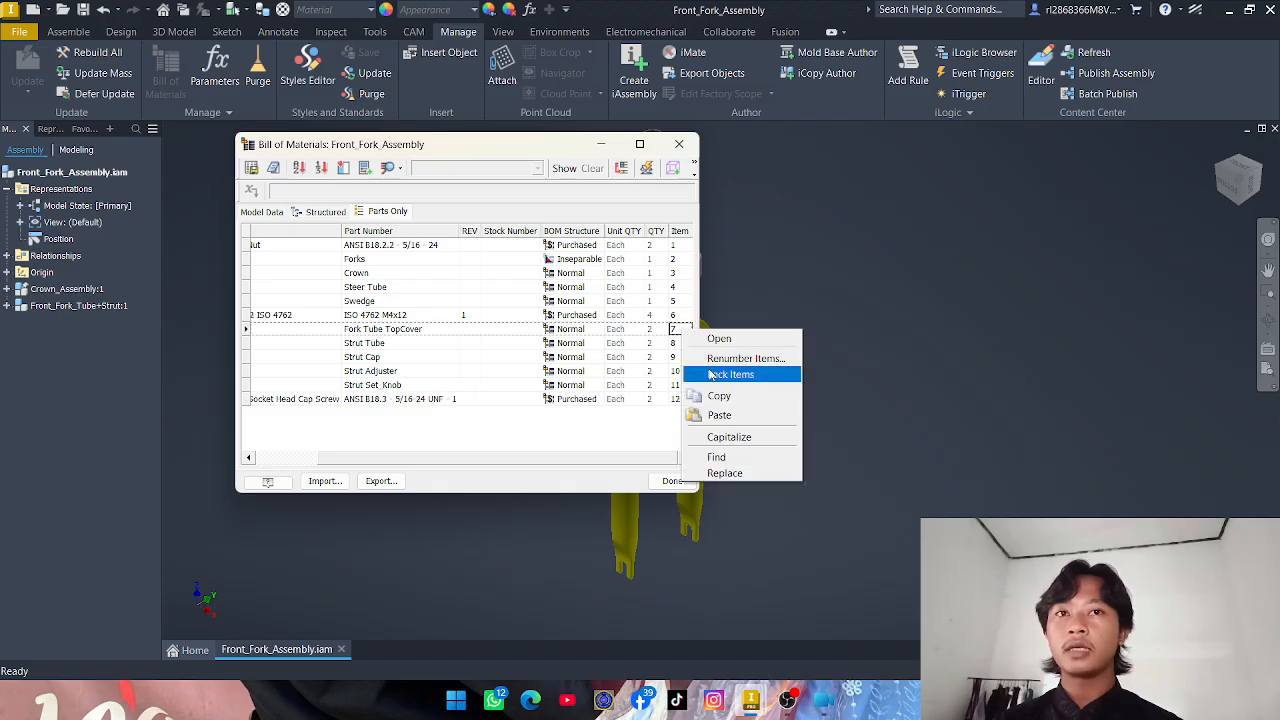
click(664, 355)
- Renumber only the rows from the ISO 4762 M4x12 bolt through Strut Cap, with start value 20 and increment 1
click(680, 316)
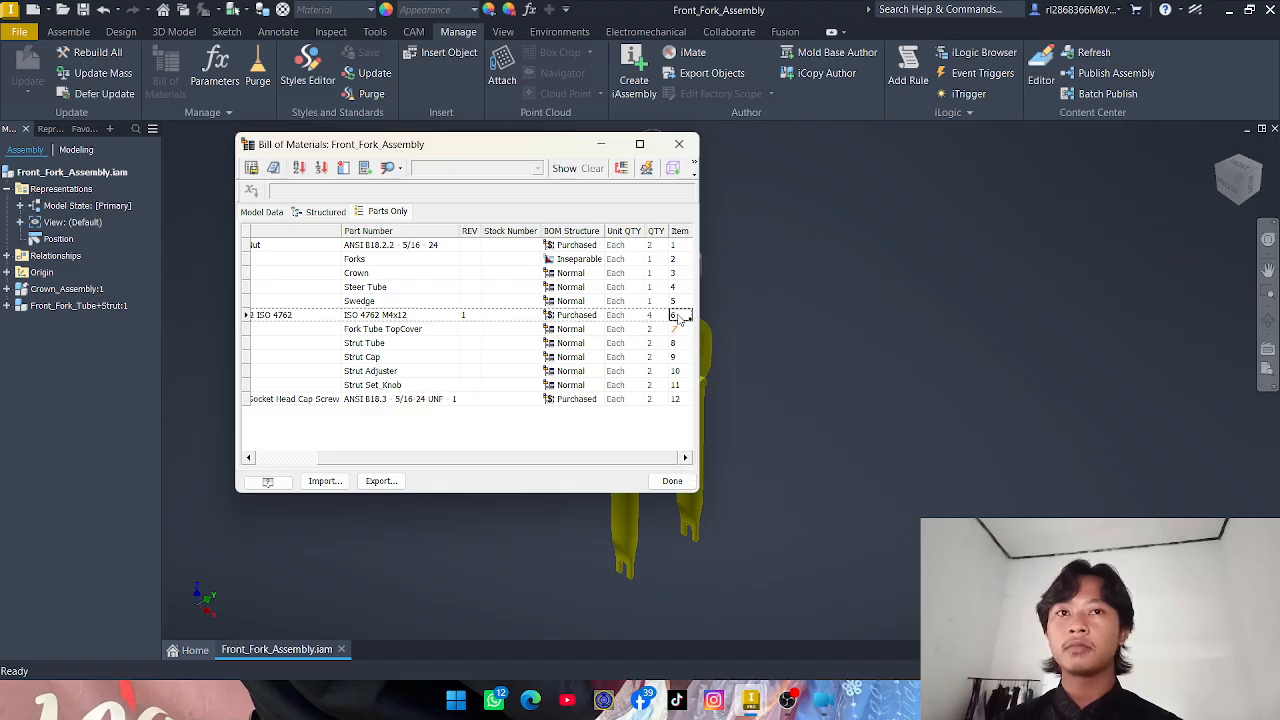
drag(680, 318, 315, 363)
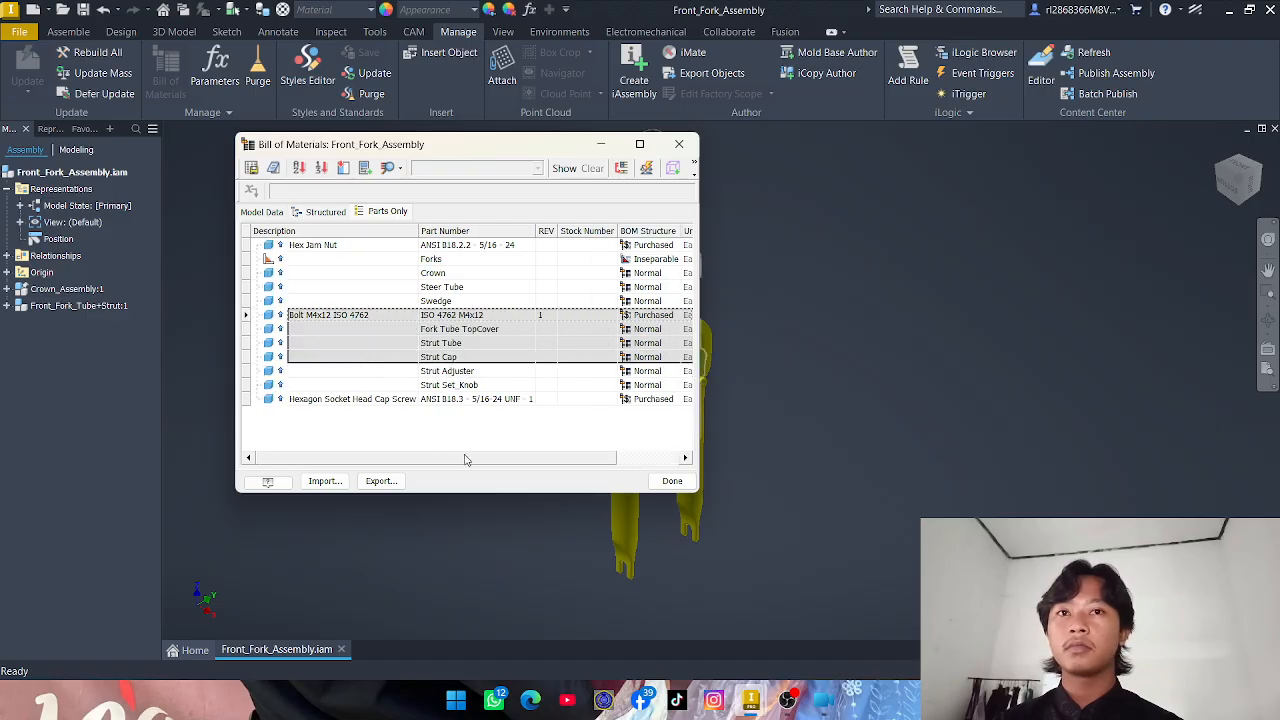
drag(452, 459, 407, 435)
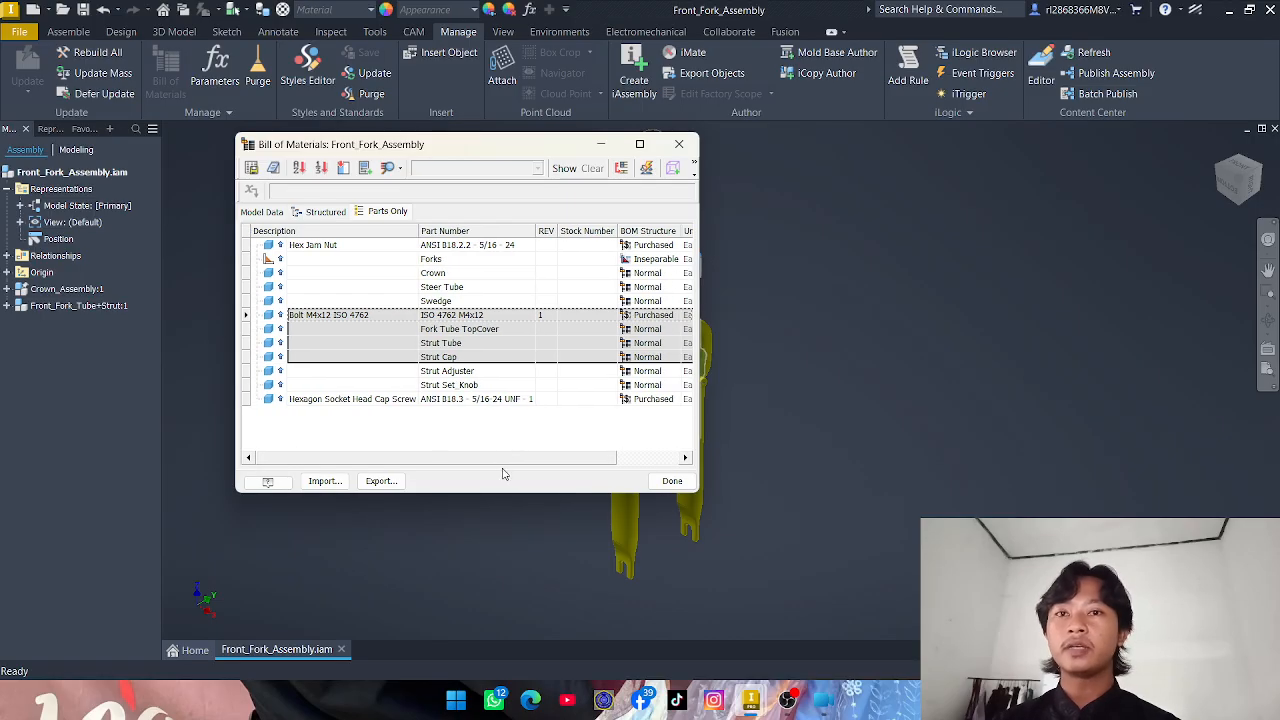
drag(505, 458, 591, 446)
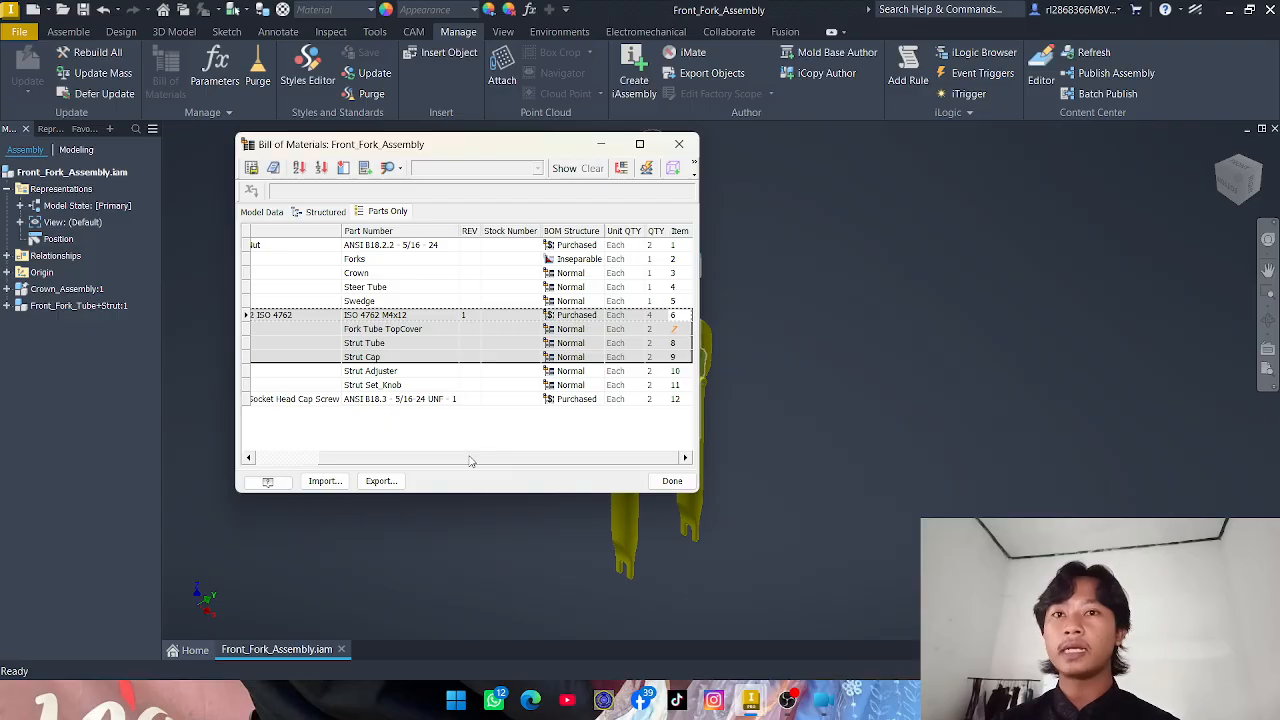
drag(470, 460, 396, 458)
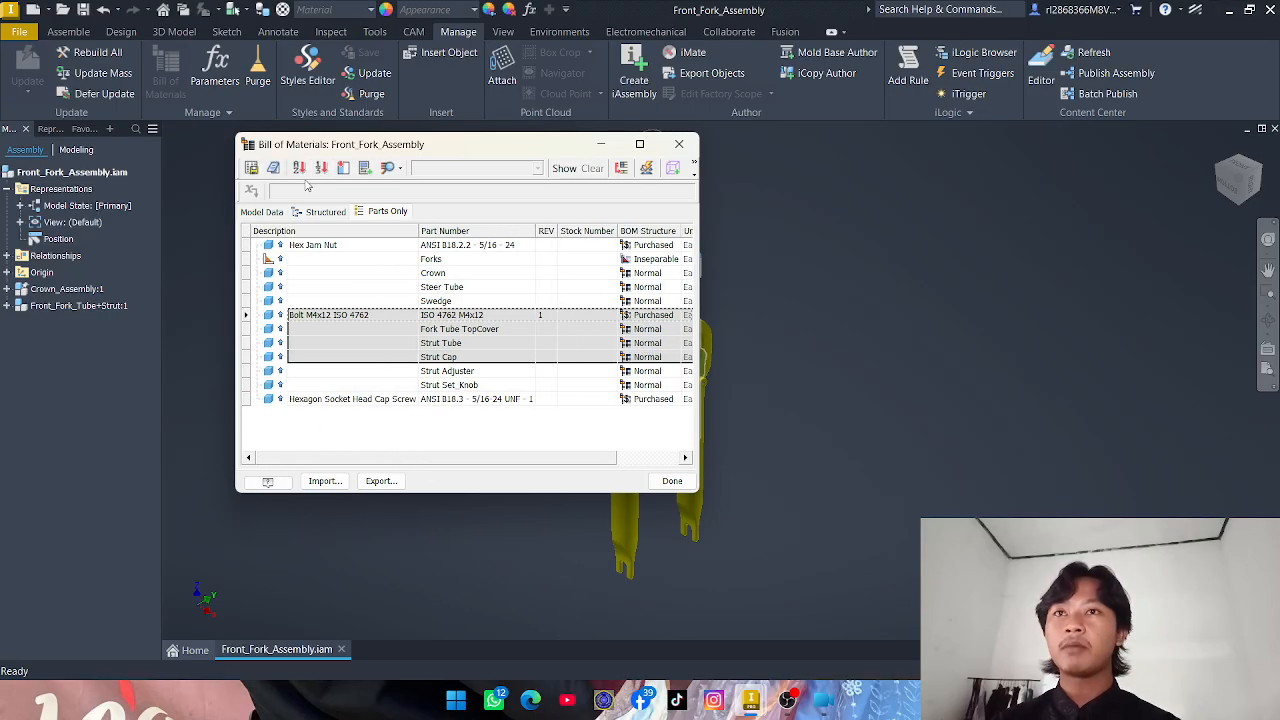
click(321, 167)
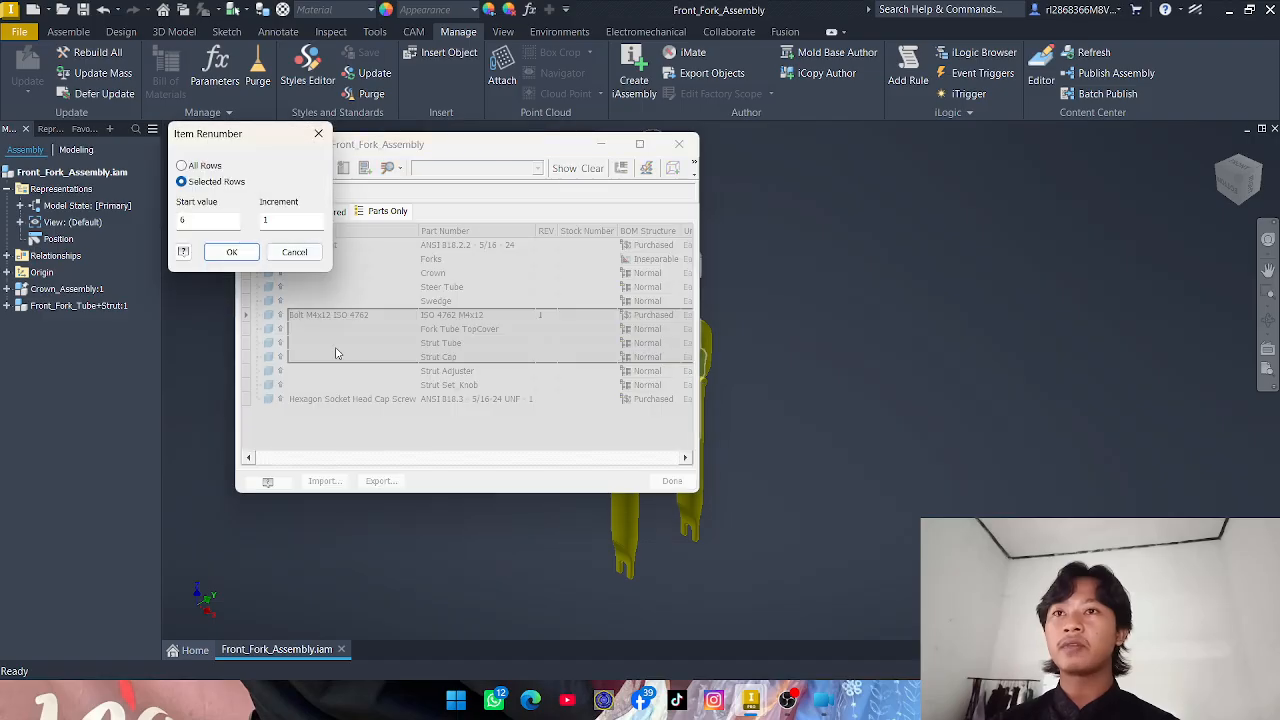
click(390, 459)
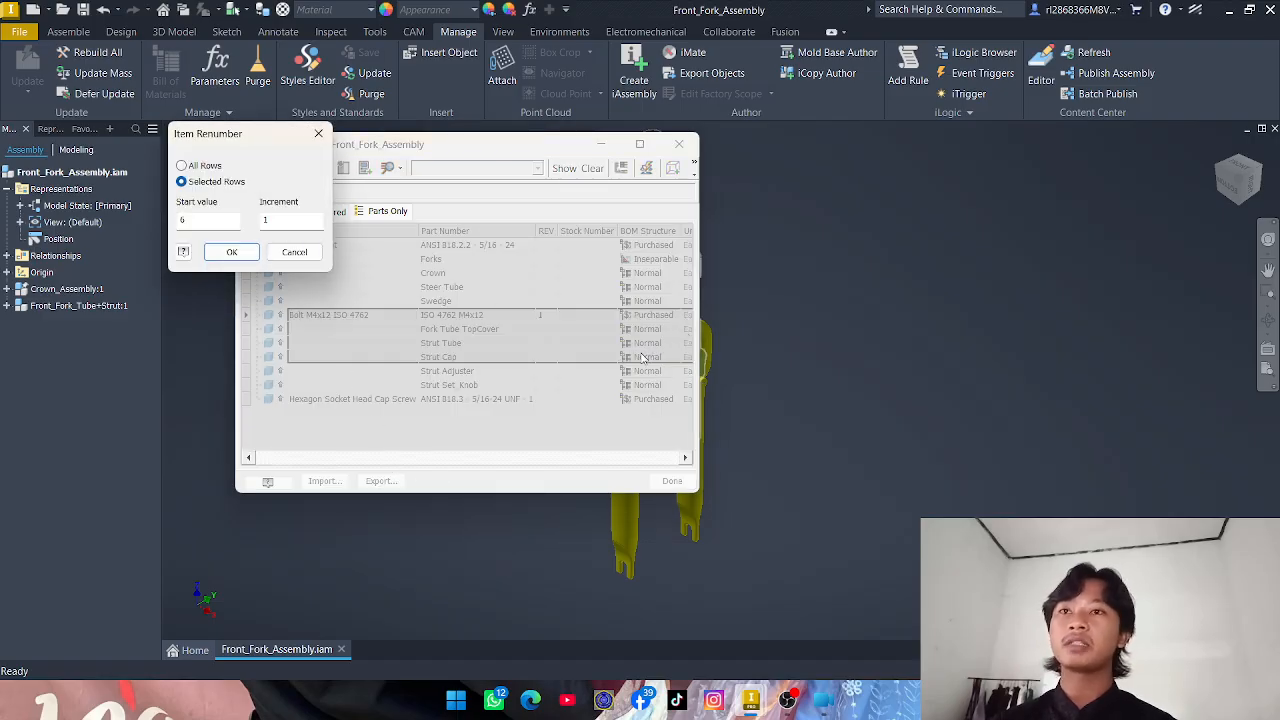
click(207, 220)
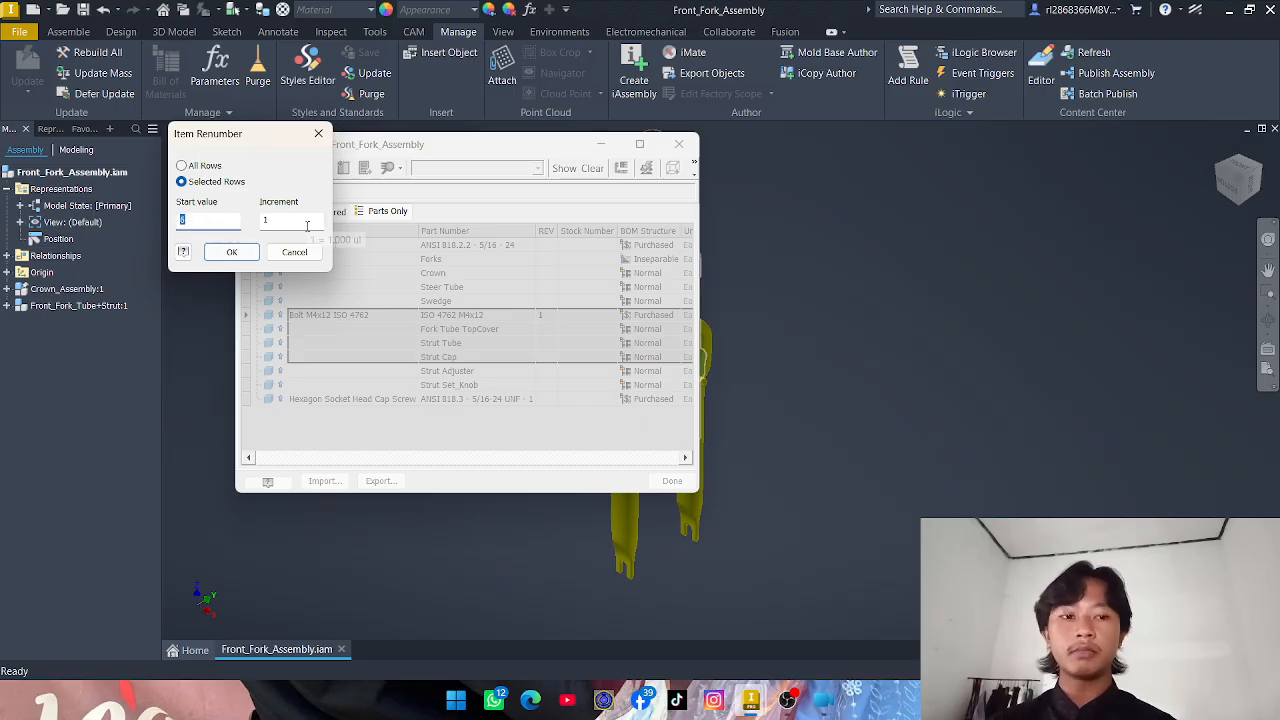
text(20)
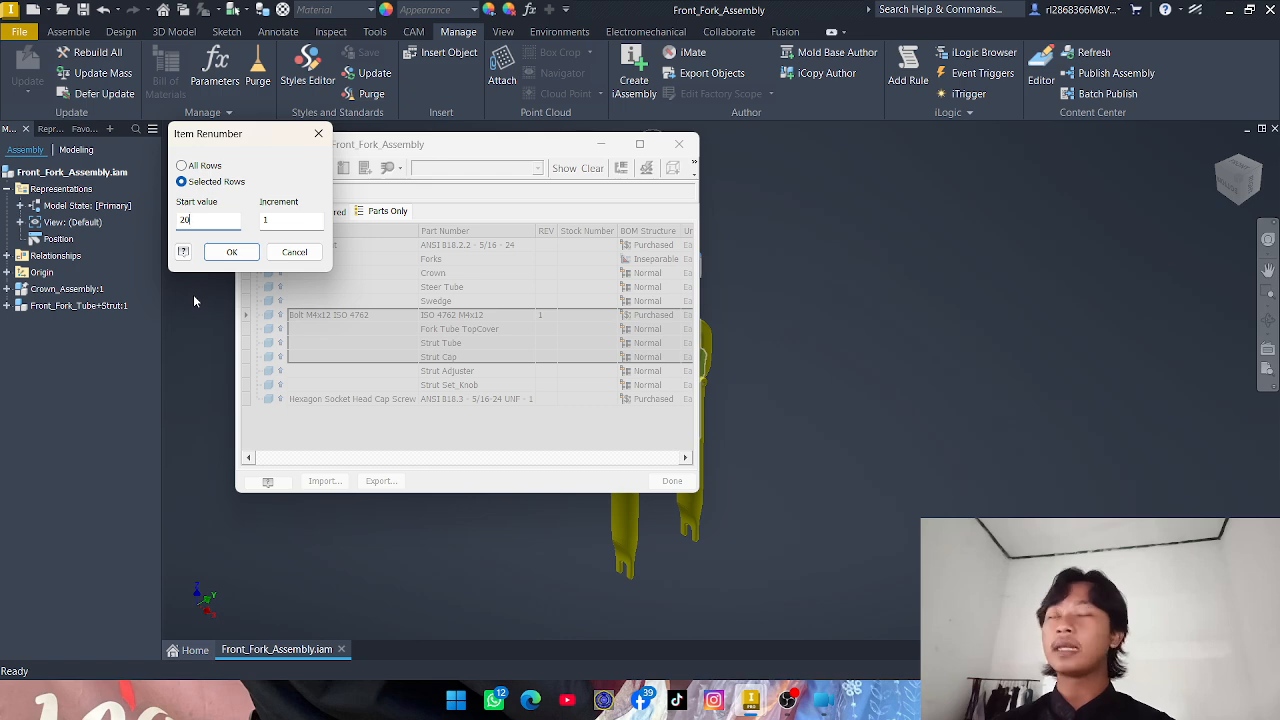
click(231, 252)
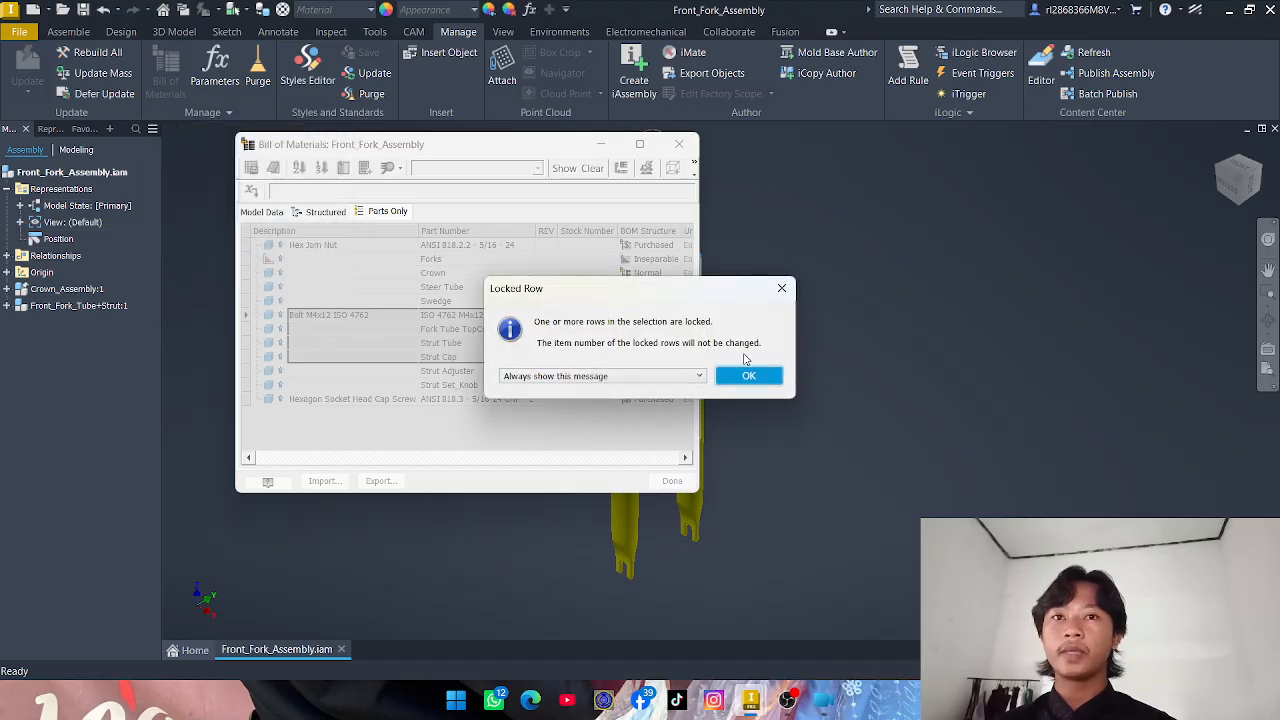
click(748, 378)
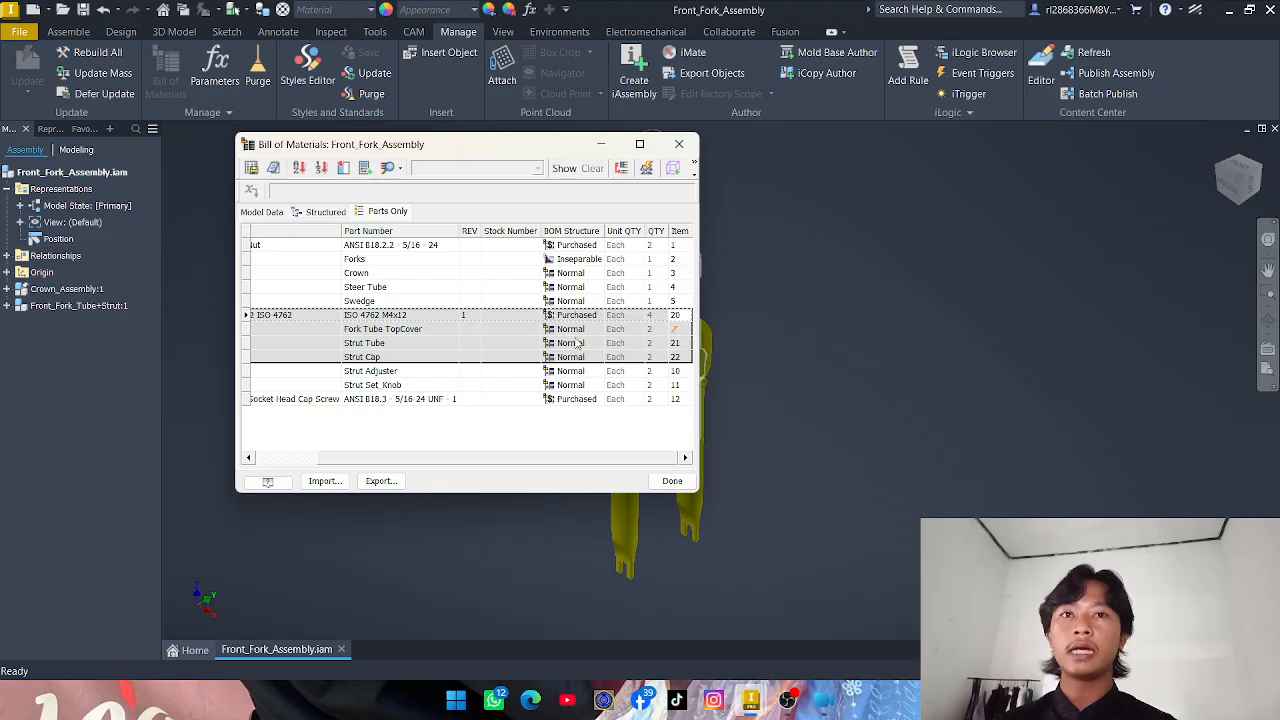
- Sort the Parts Only view by Item in ascending order
drag(472, 457, 408, 457)
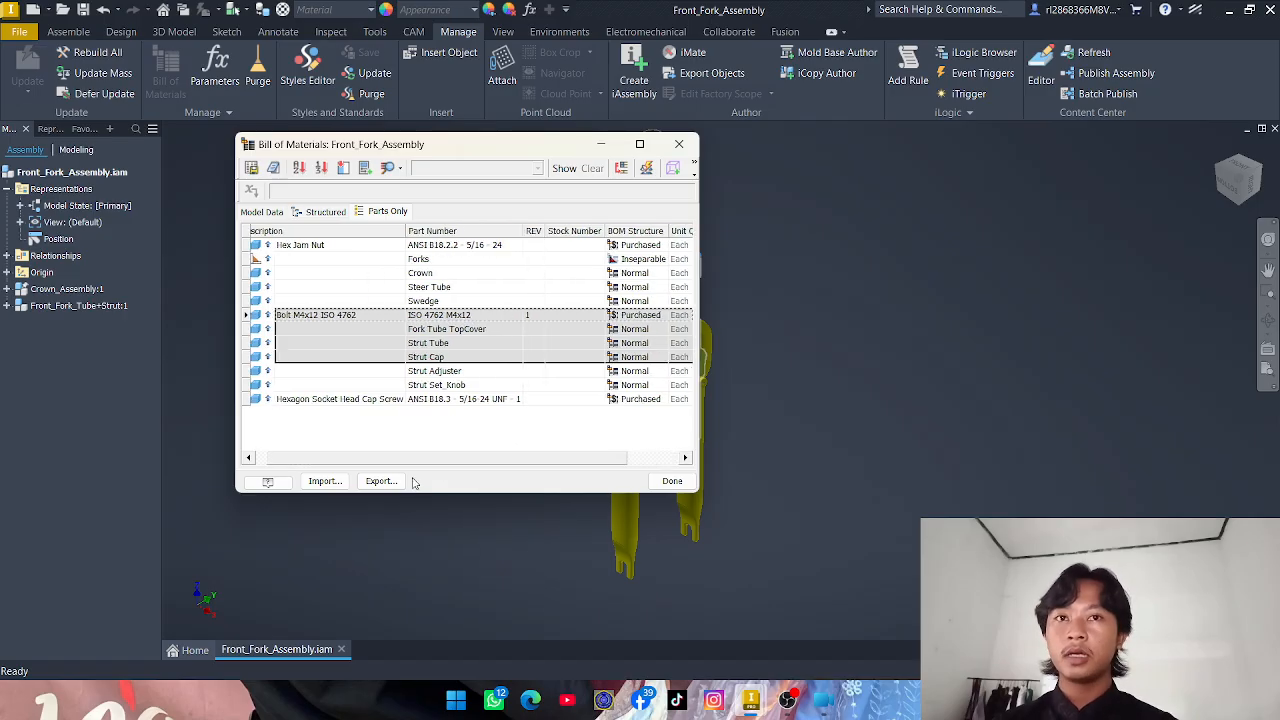
click(299, 168)
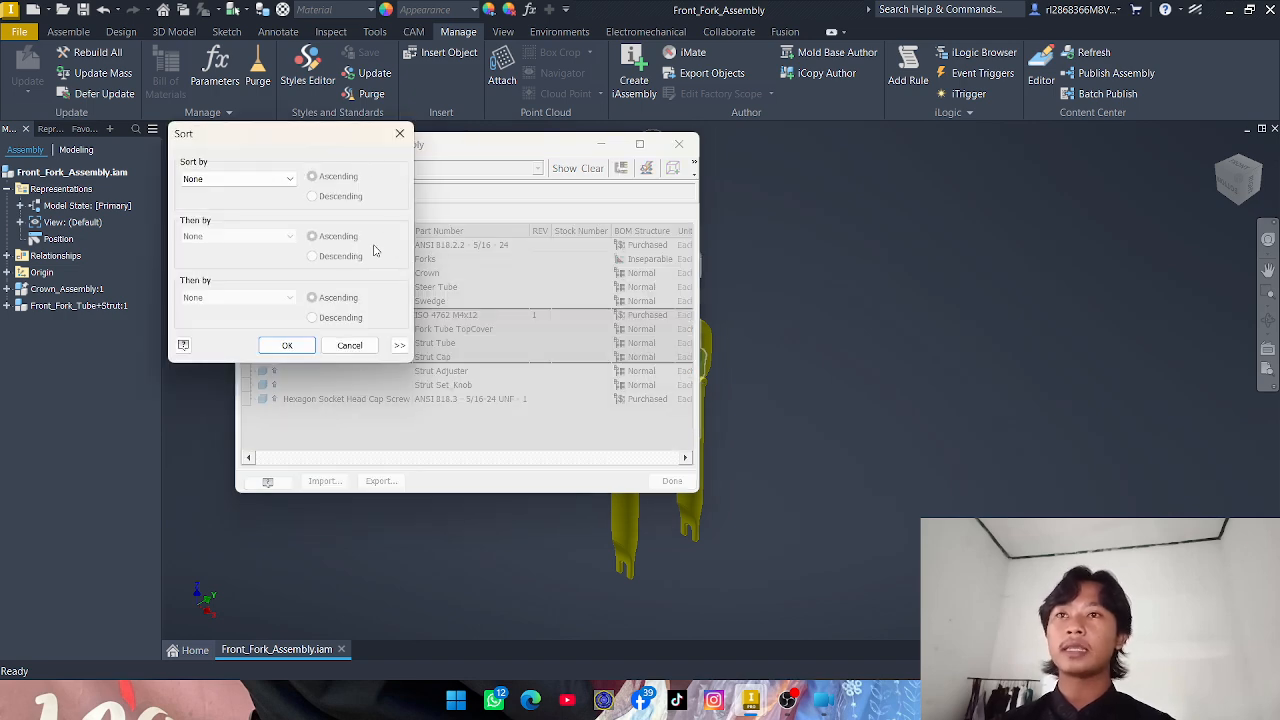
click(289, 178)
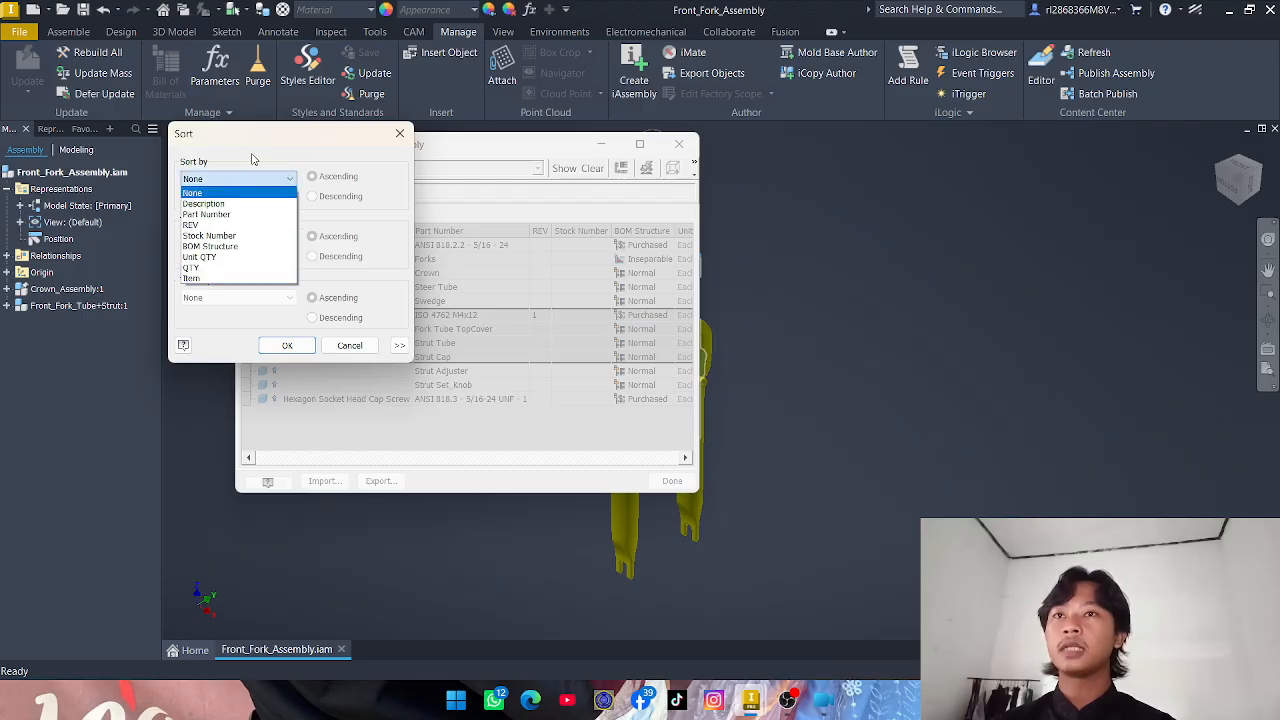
click(205, 278)
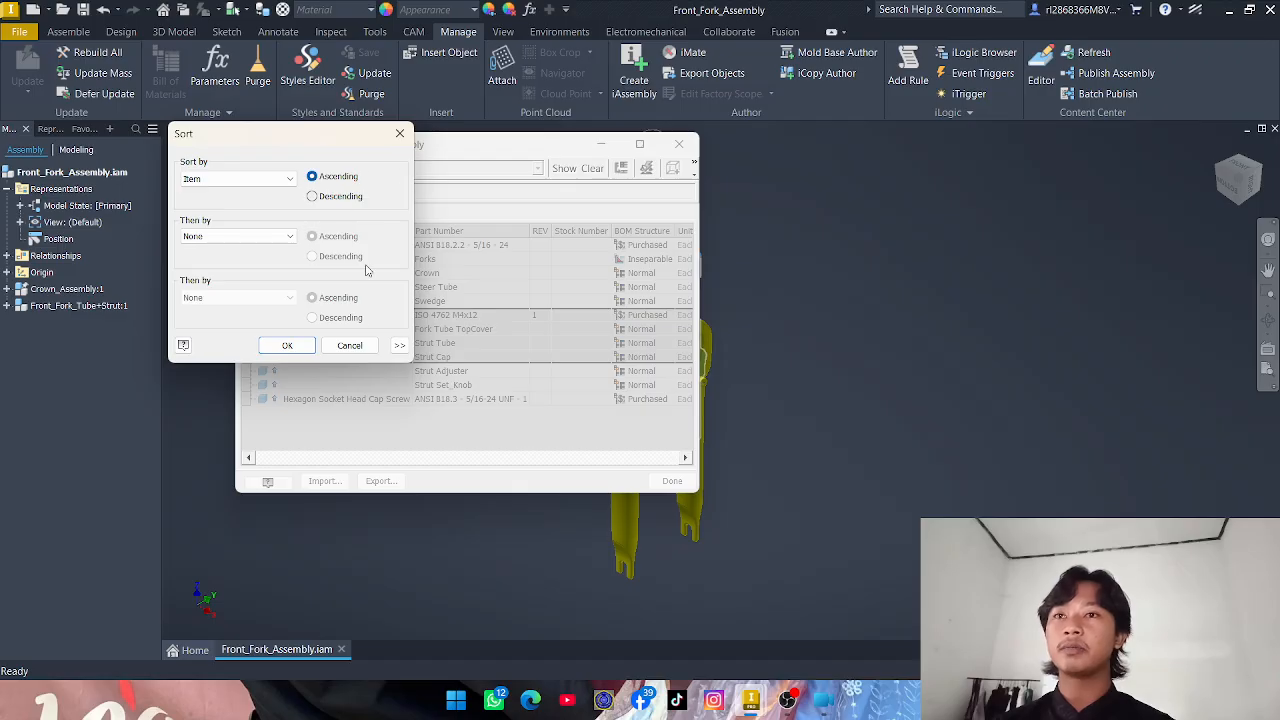
click(285, 346)
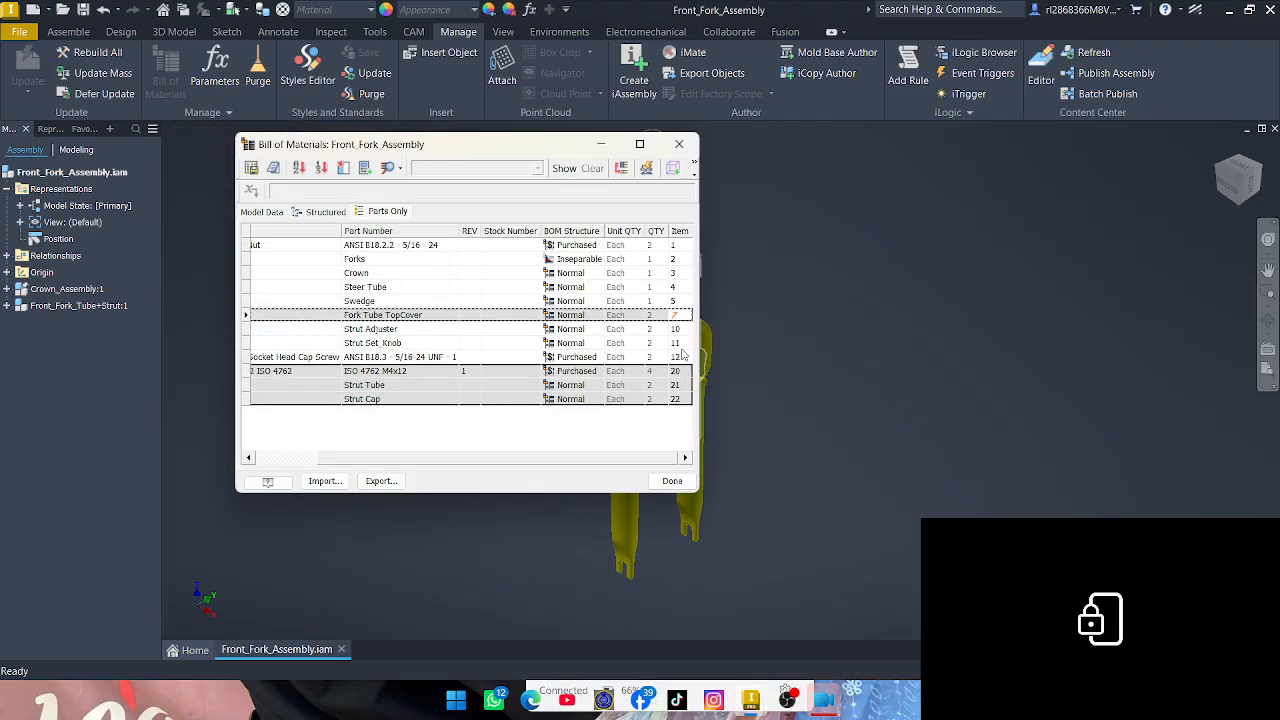
click(321, 167)
click(321, 135)
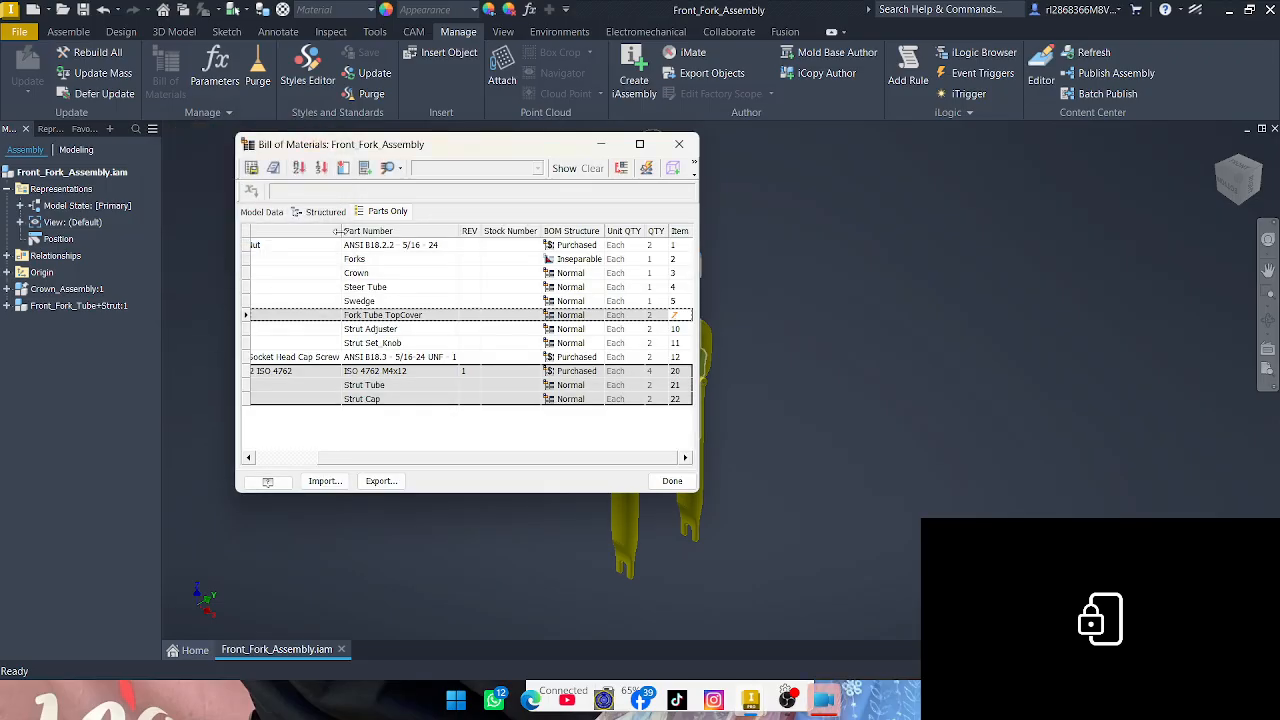
click(380, 212)
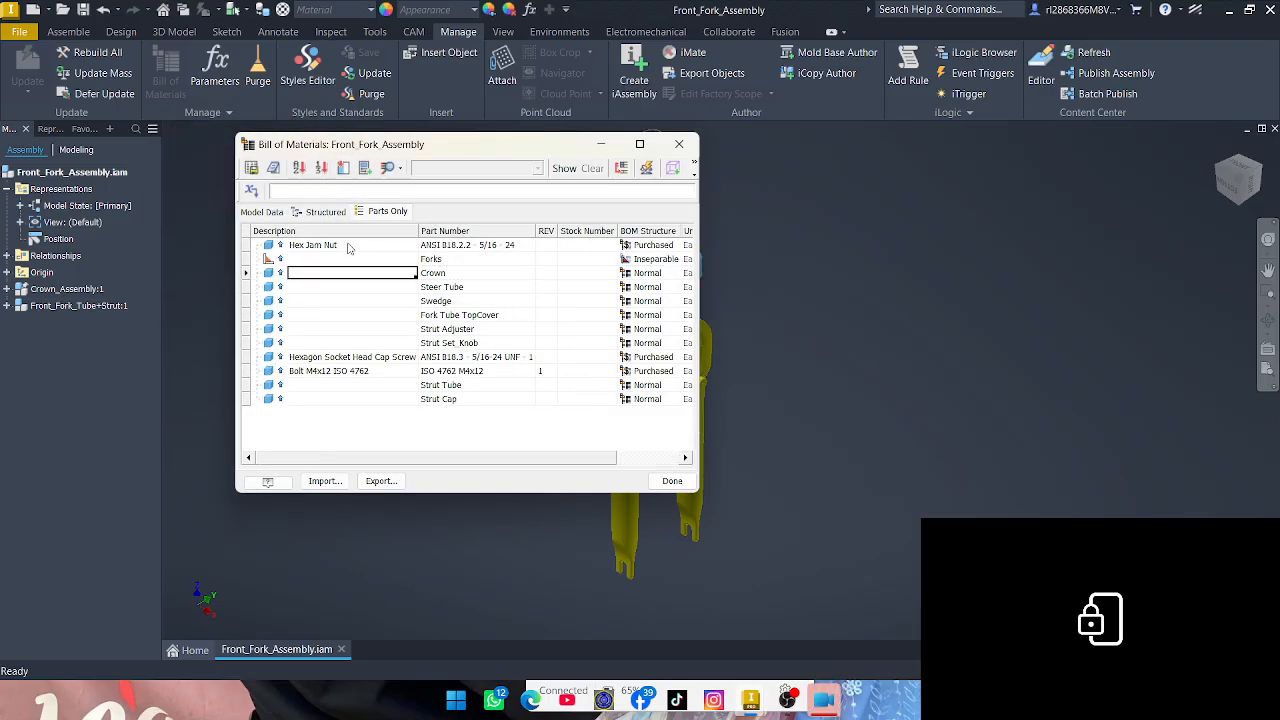
drag(340, 457, 295, 469)
mouse_move(419, 460)
mouse_down()
mouse_move(603, 443)
mouse_move(401, 468)
mouse_up()
- Add a Material column between Description and Part Number in the Structured view
click(313, 212)
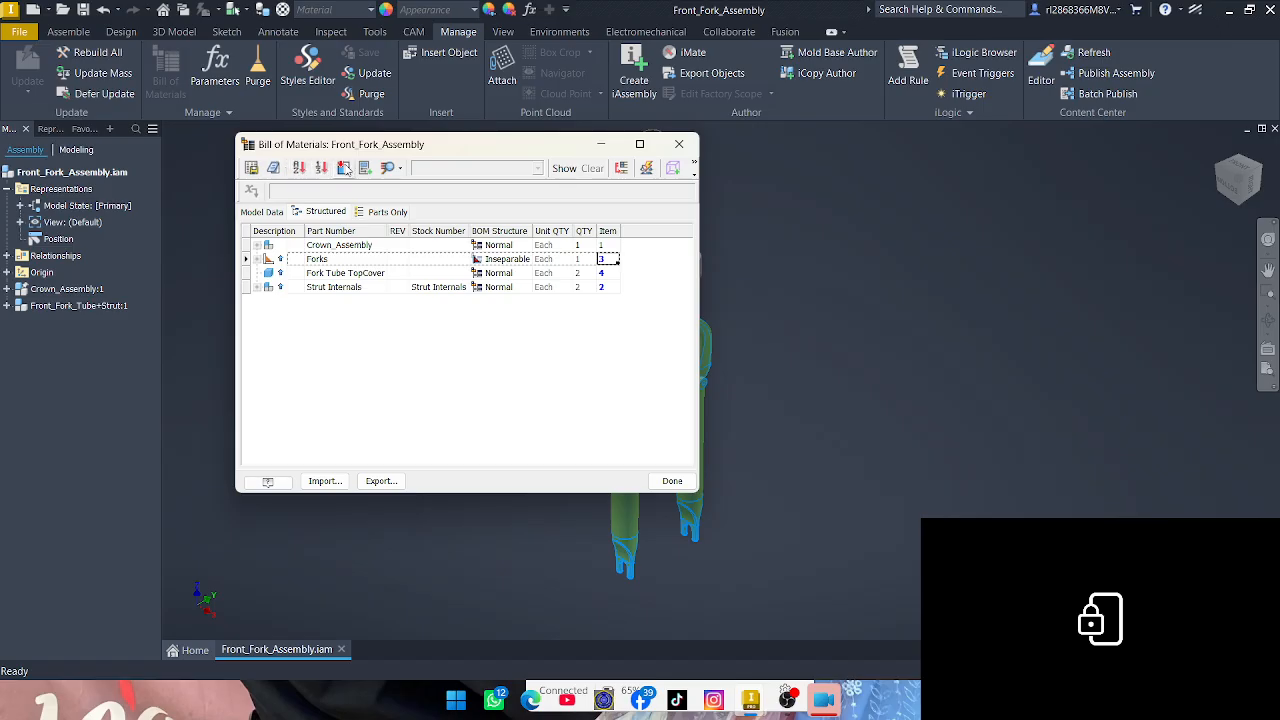
click(345, 168)
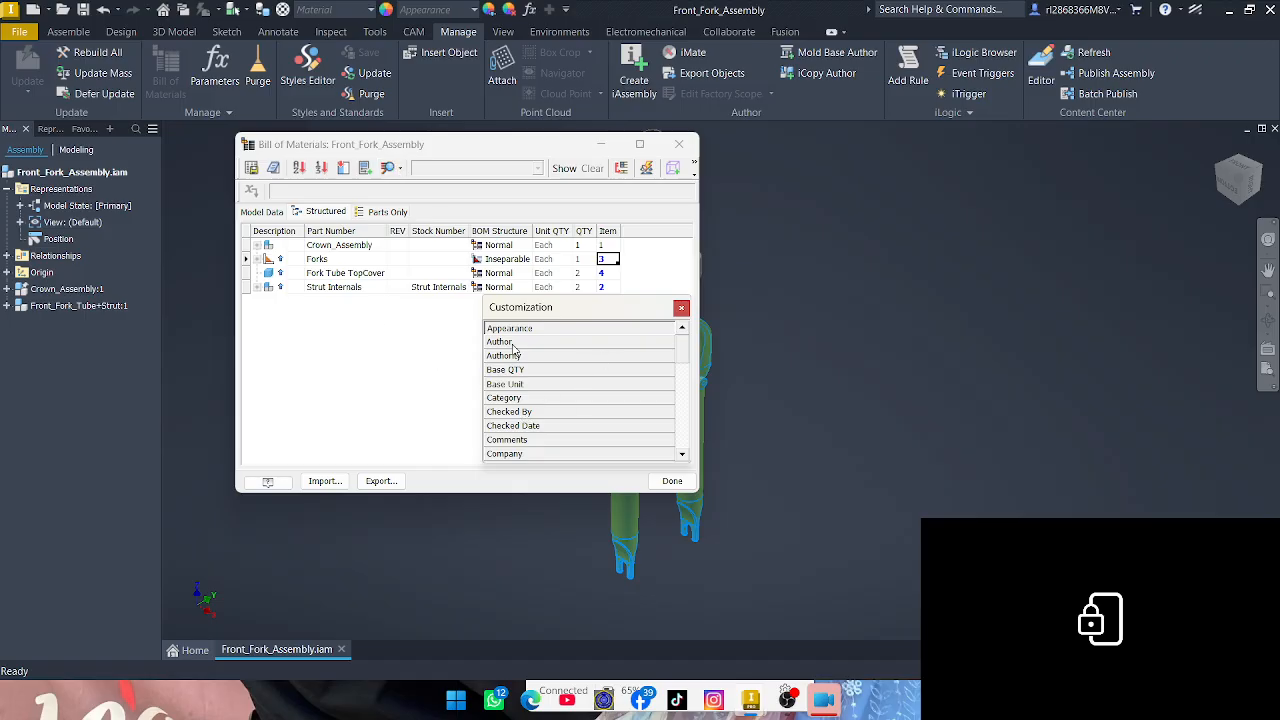
scroll(561, 378, down, 5)
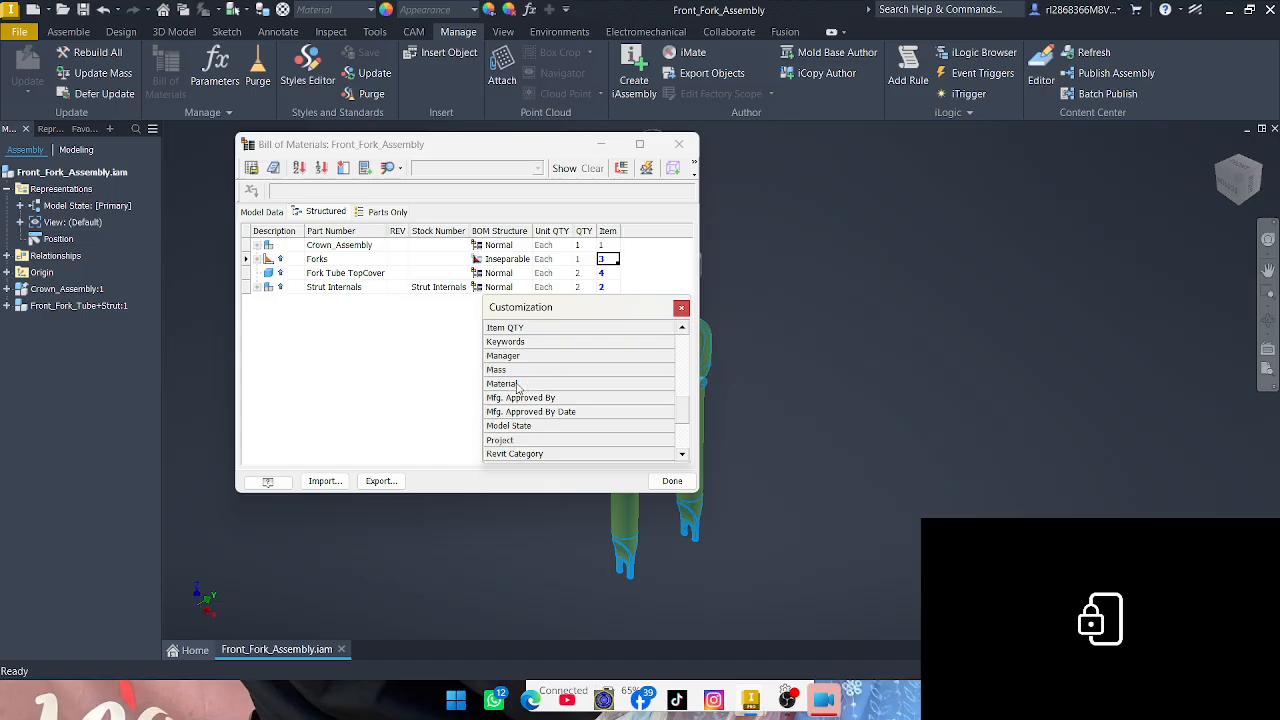
drag(517, 388, 315, 235)
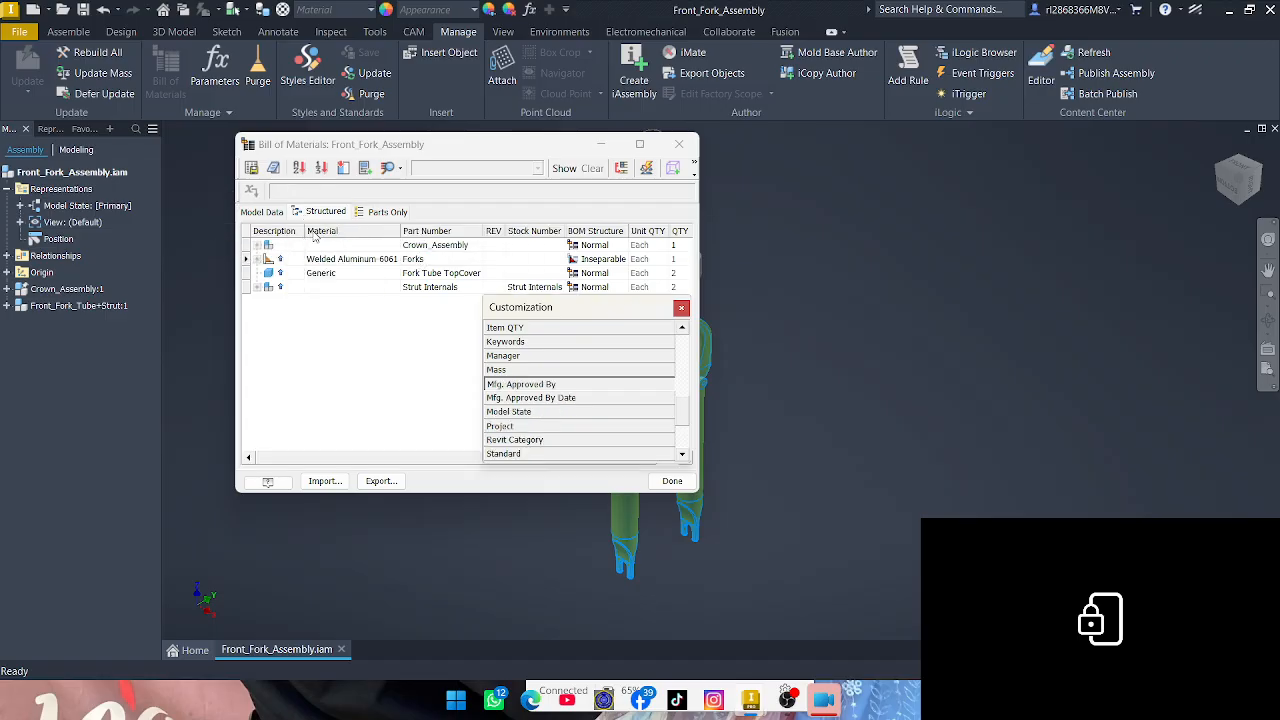
click(680, 308)
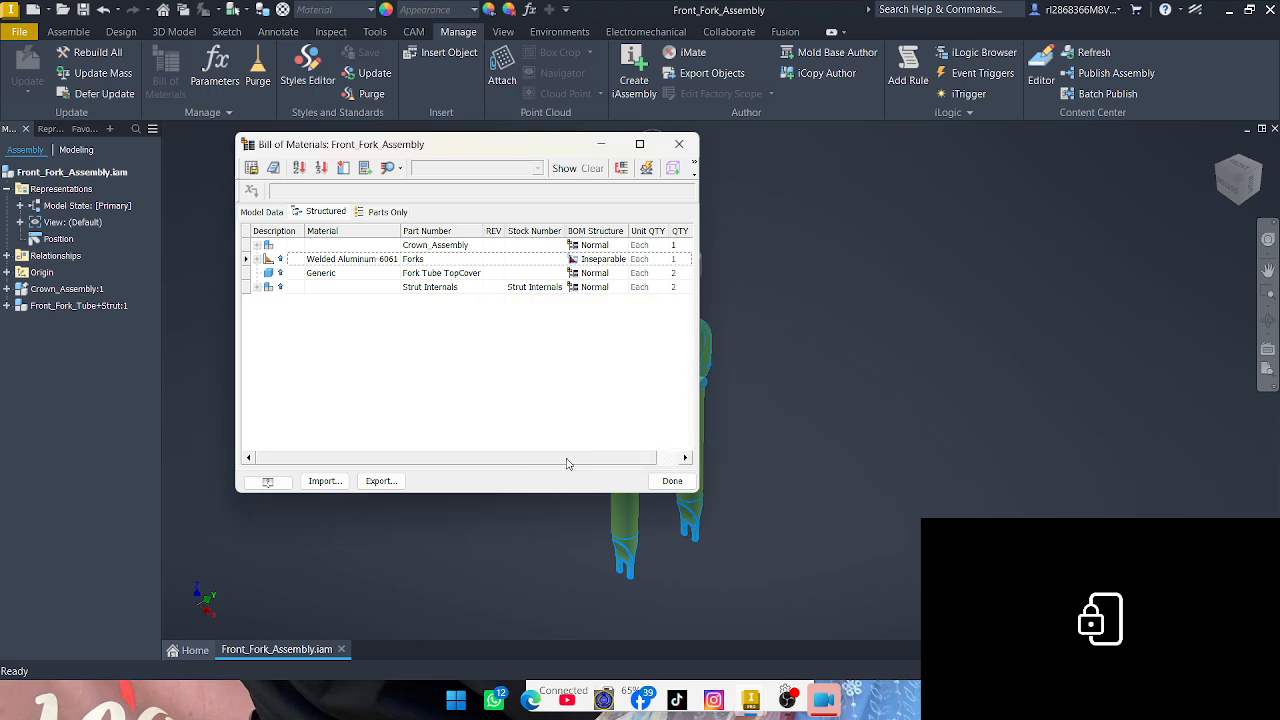
- Move the Item column between Description and Material in the Structured view
drag(567, 459, 645, 452)
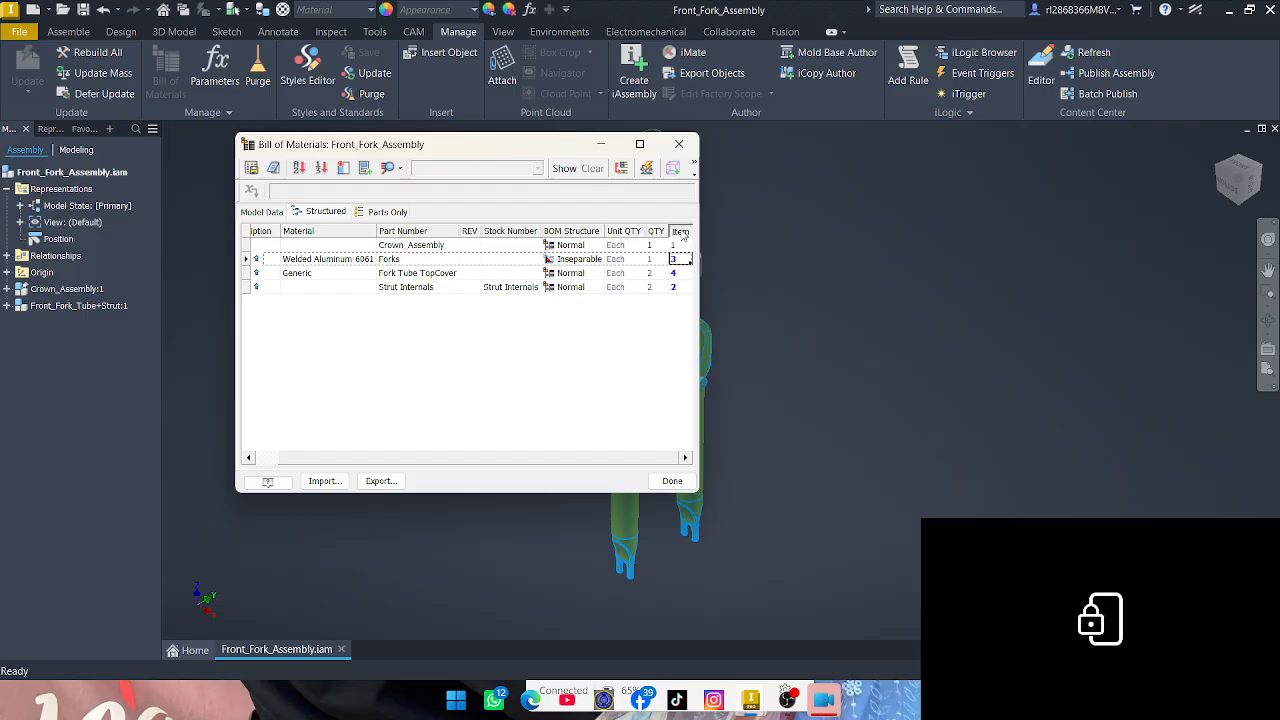
drag(683, 235, 284, 231)
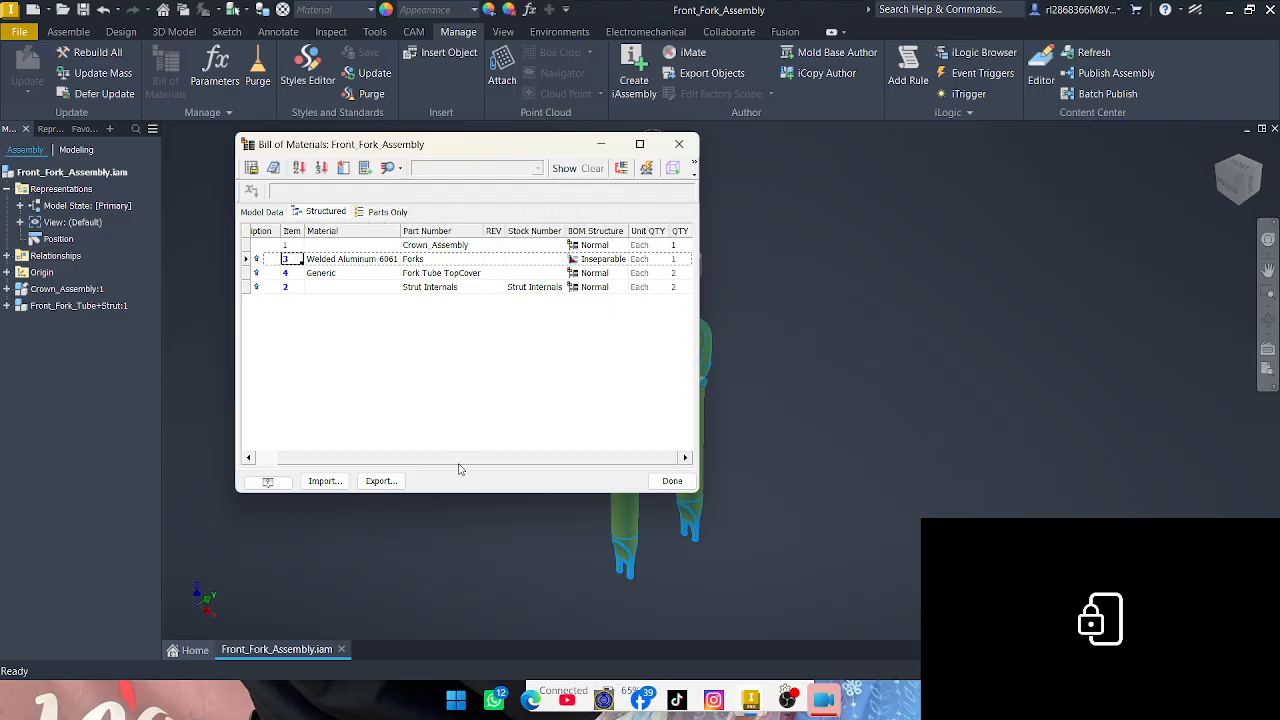
drag(464, 463, 350, 463)
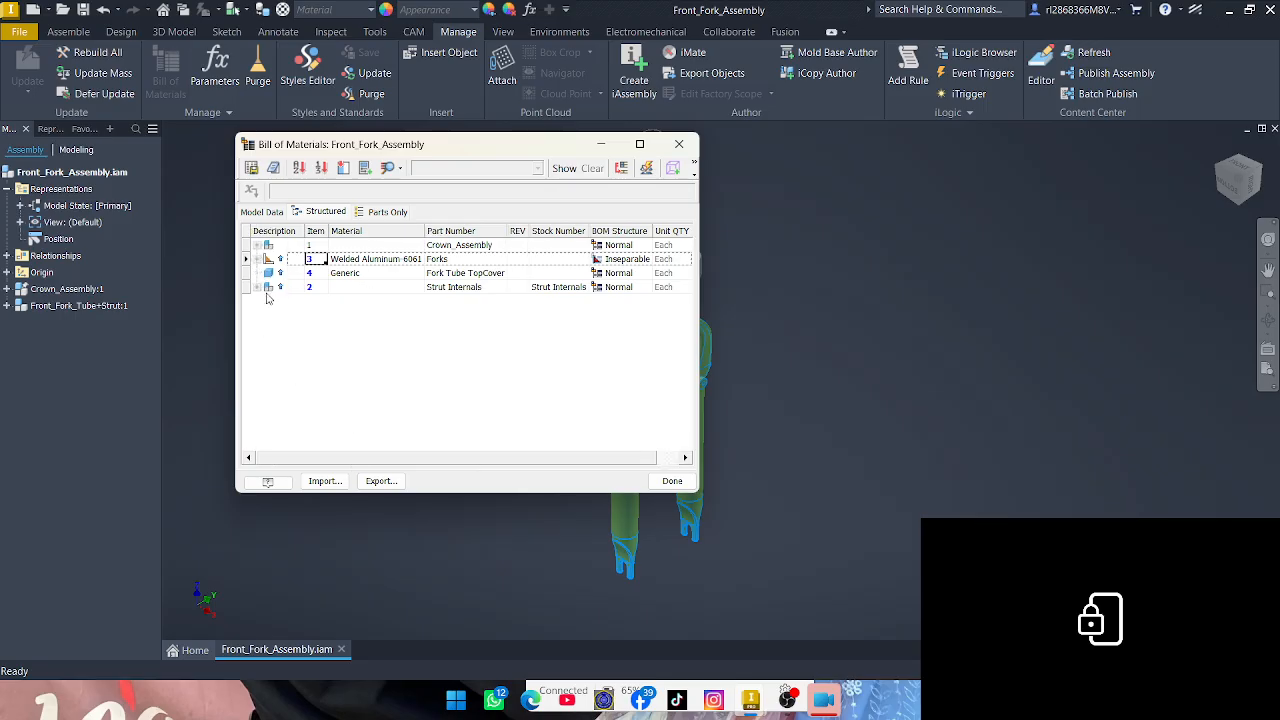
- Expand Crown_Assembly, Forks and Strut Internals to show their component rows in the Structured view
click(258, 245)
click(258, 315)
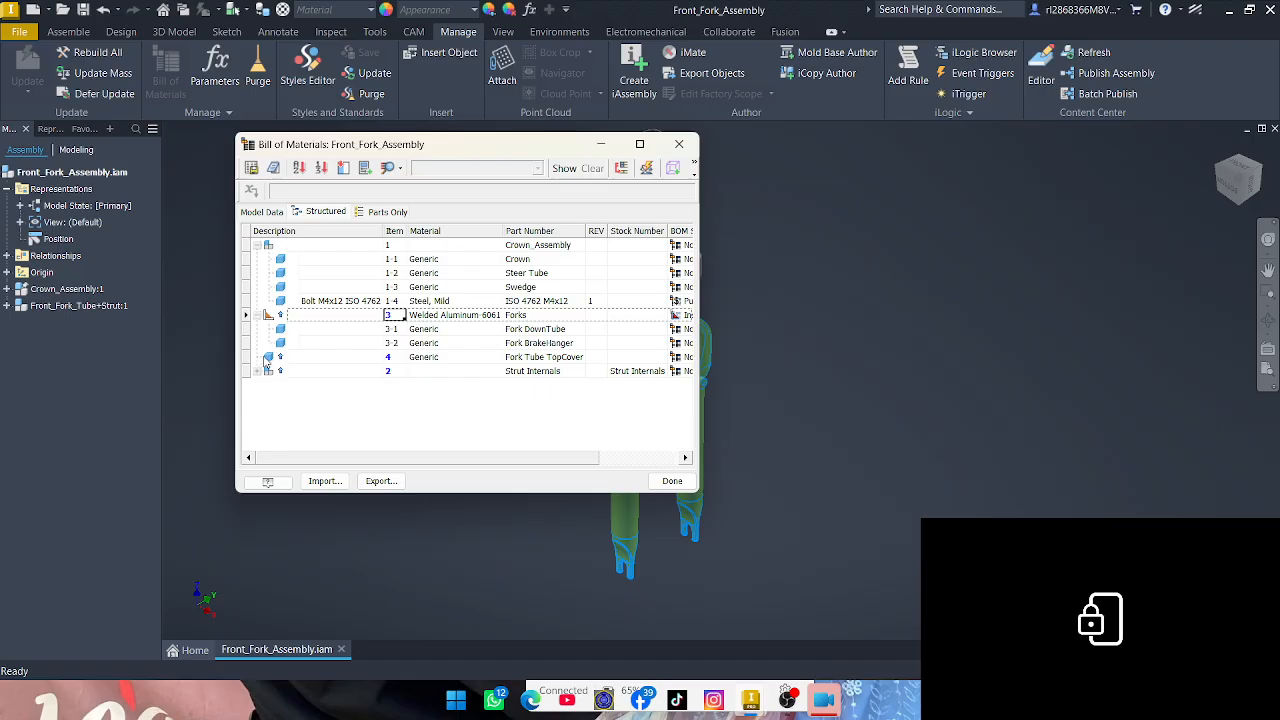
click(258, 371)
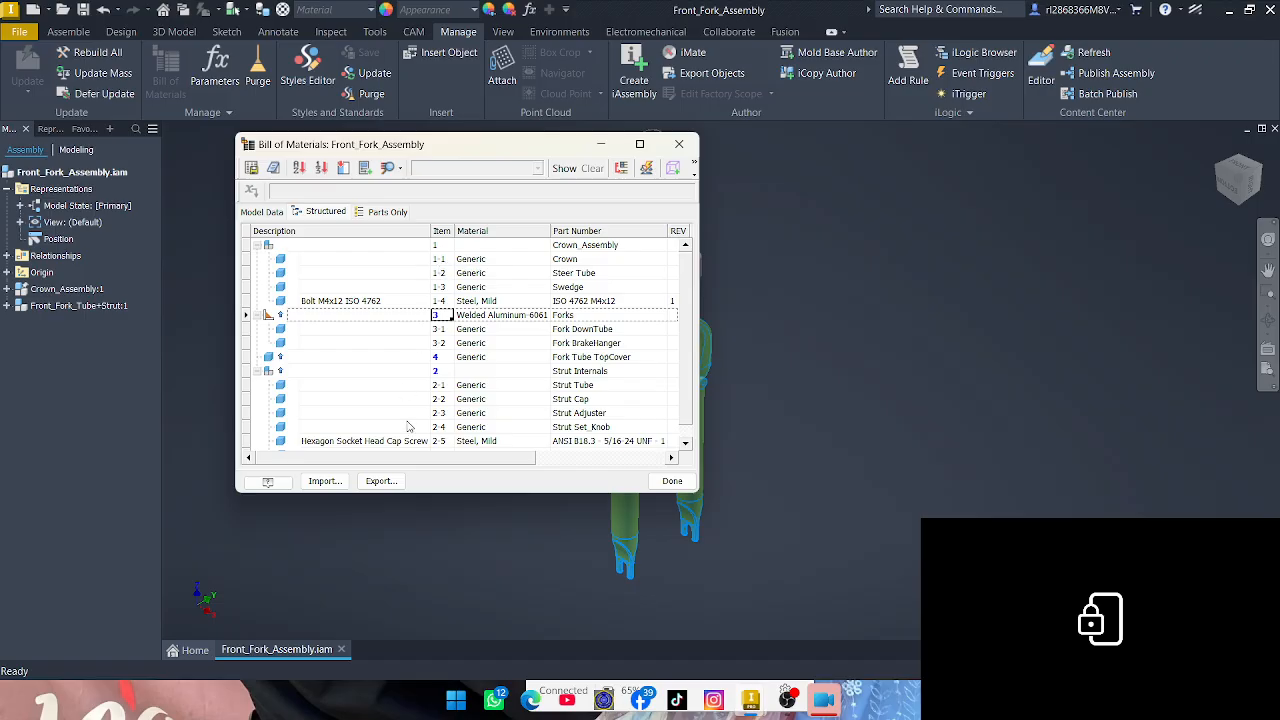
- Set the material of the Crown part to Titanium in the Structured view
drag(435, 461, 490, 467)
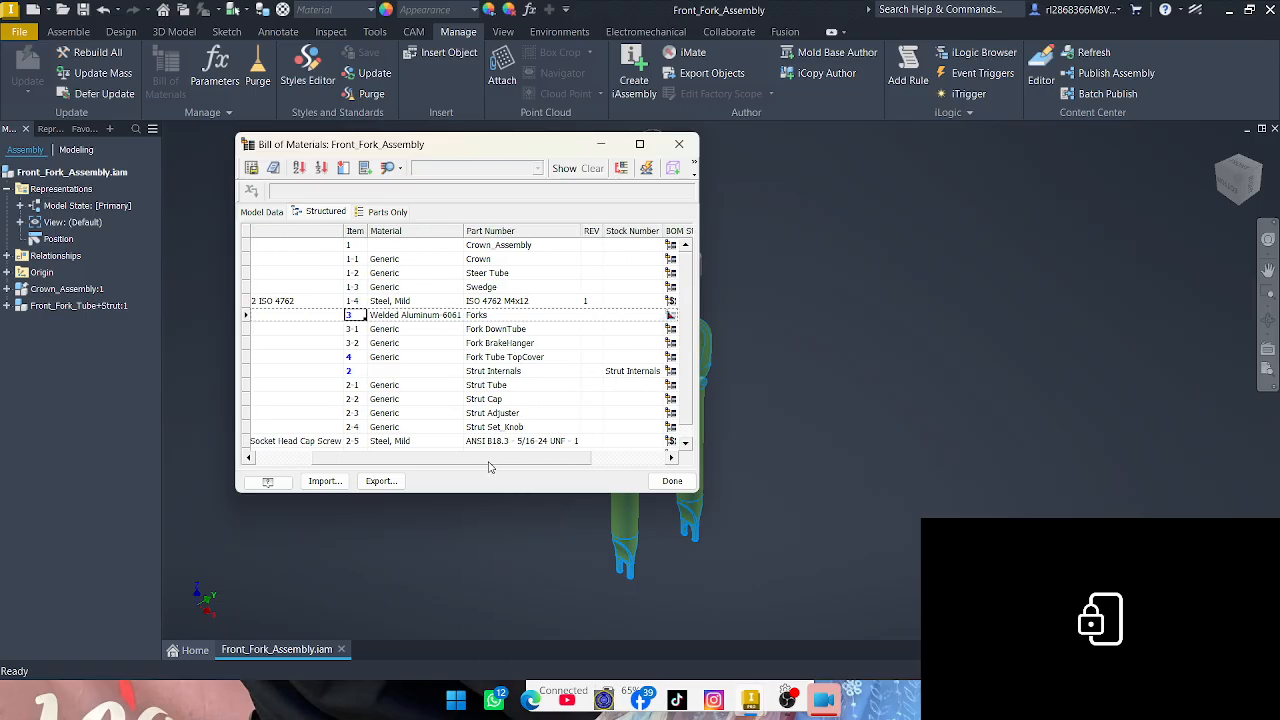
double_click(401, 260)
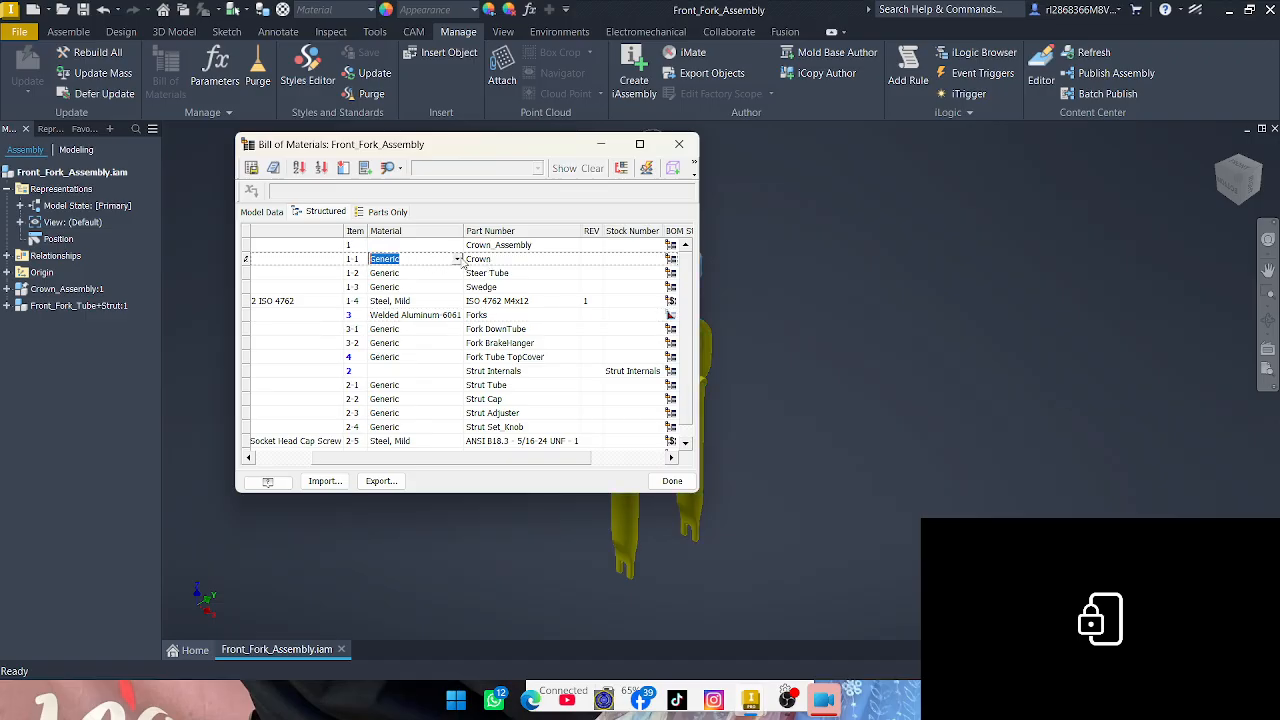
click(458, 260)
scroll(437, 347, down, 10)
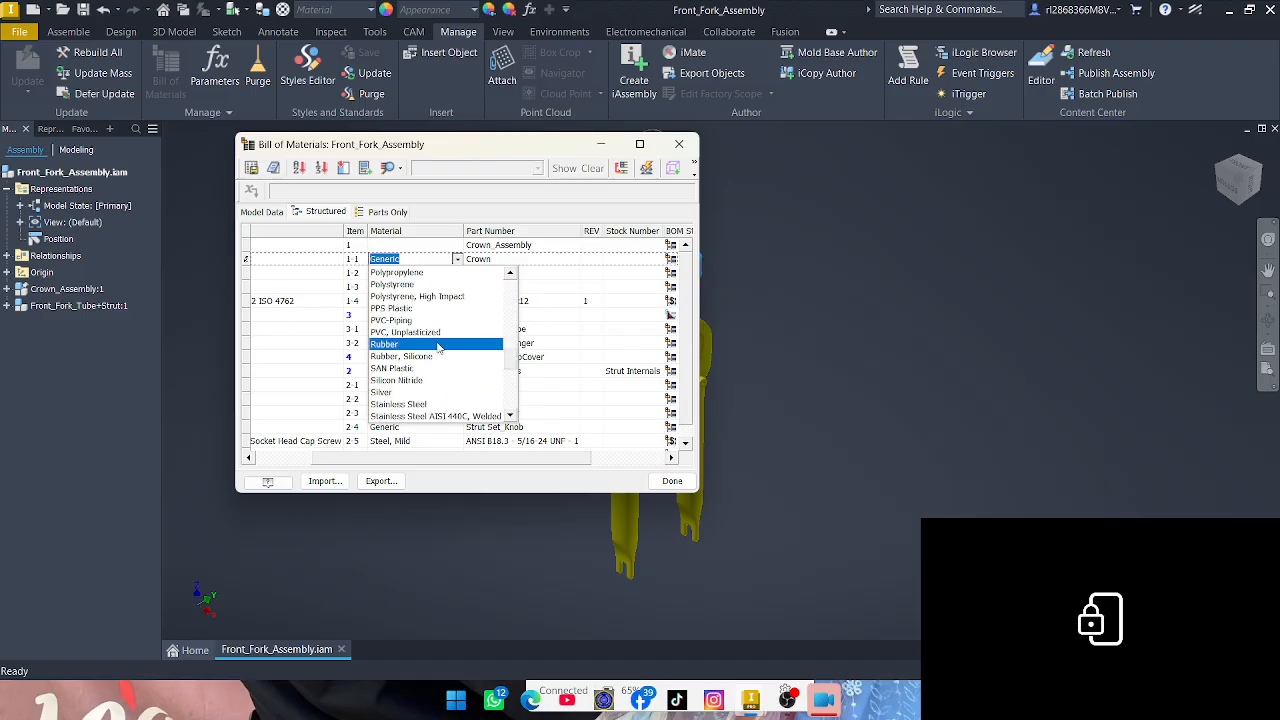
scroll(437, 347, down, 5)
click(440, 408)
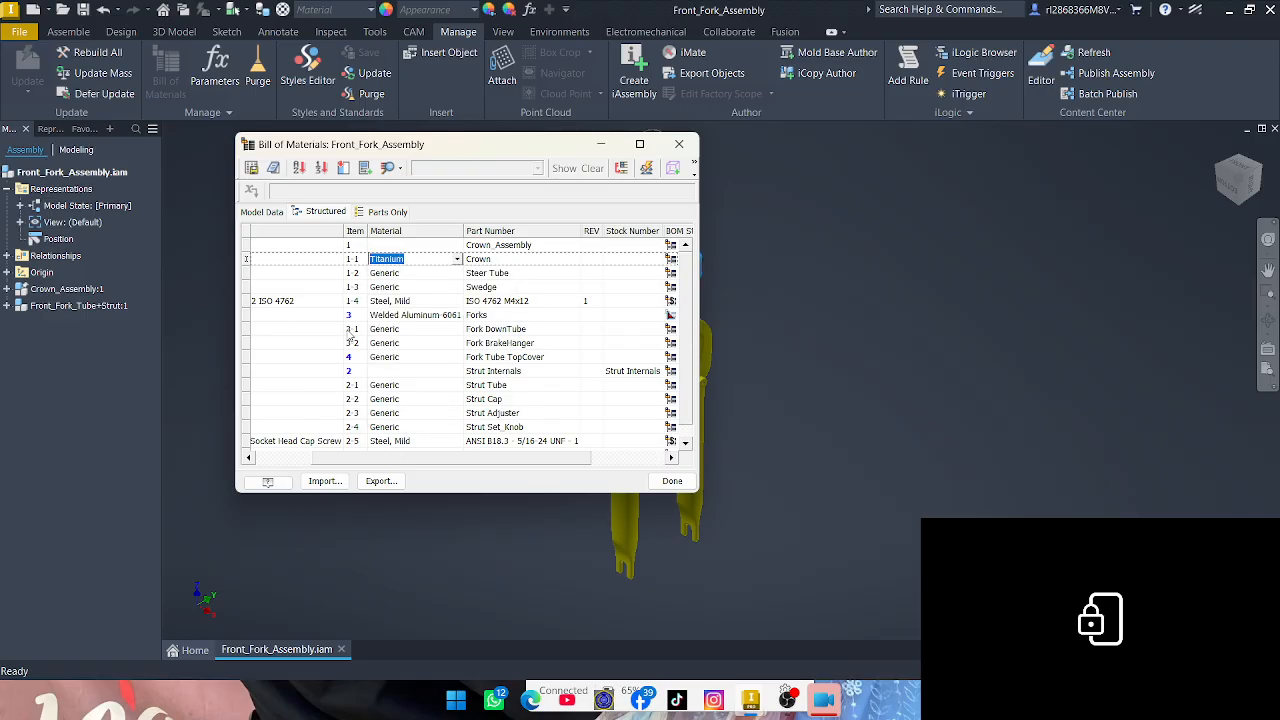
click(395, 213)
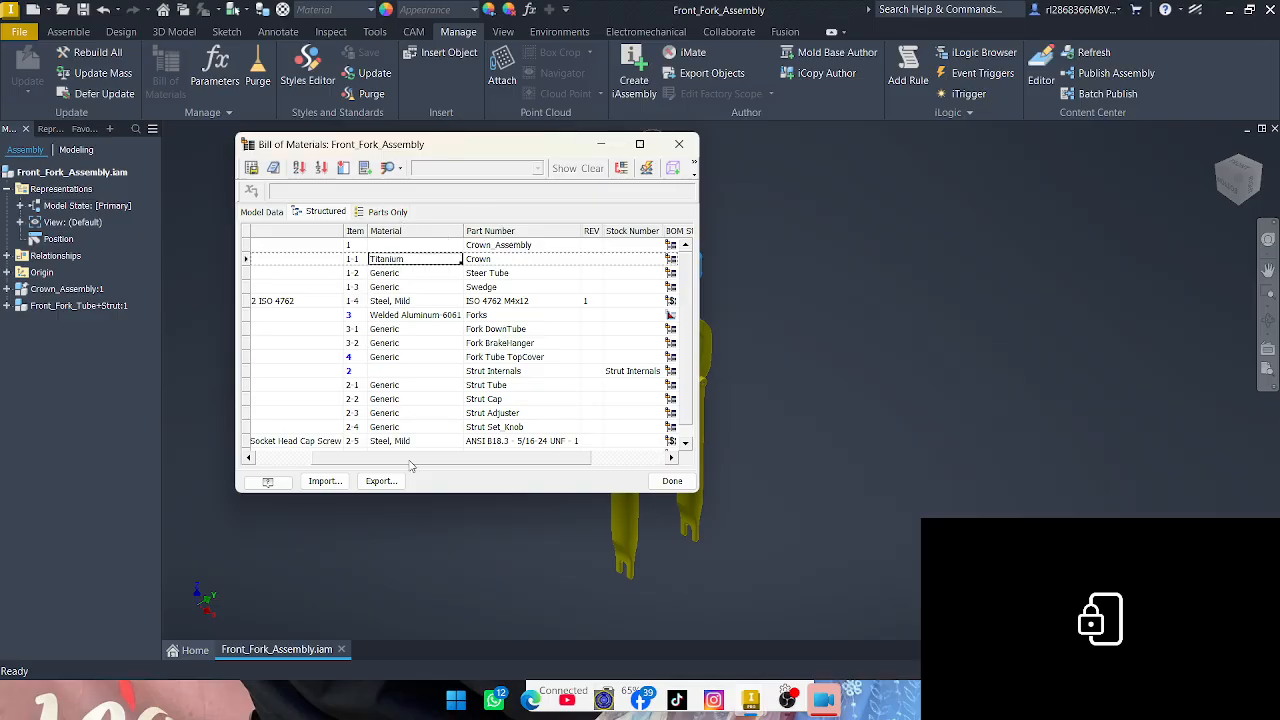
drag(409, 459, 289, 463)
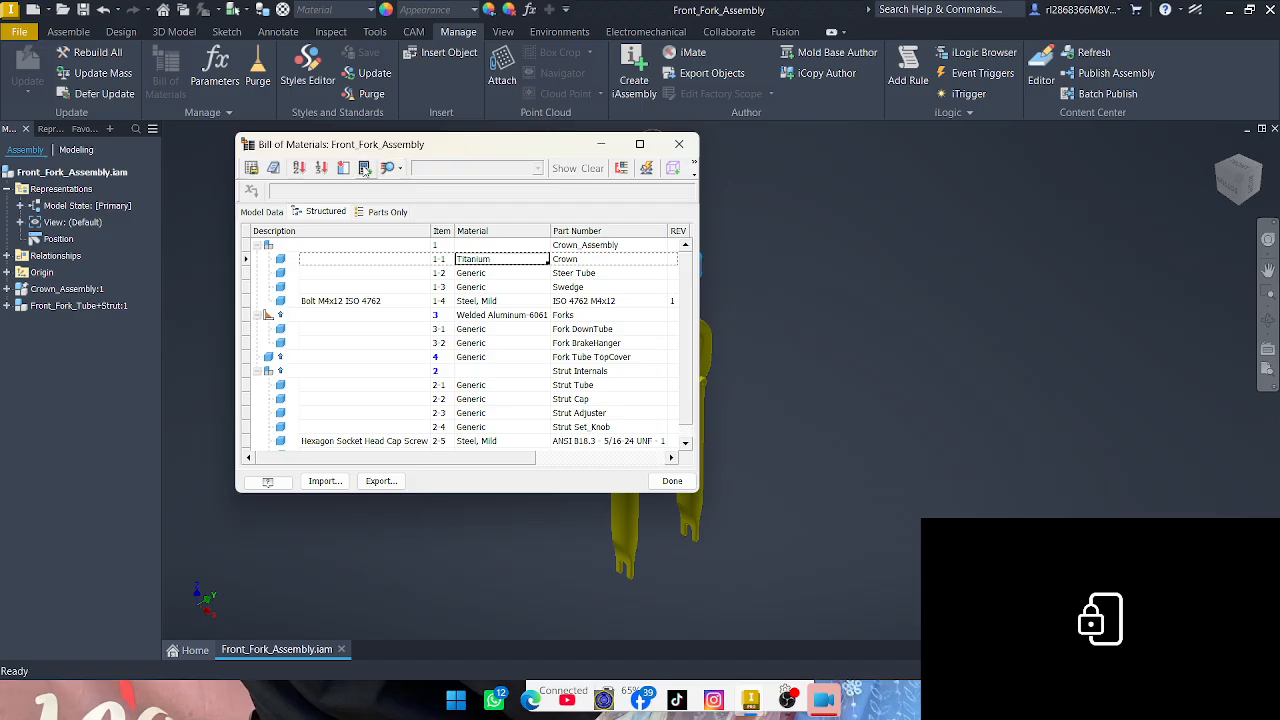
- Add a custom iProperty column named Outsourced with the data type Yes or No
click(366, 169)
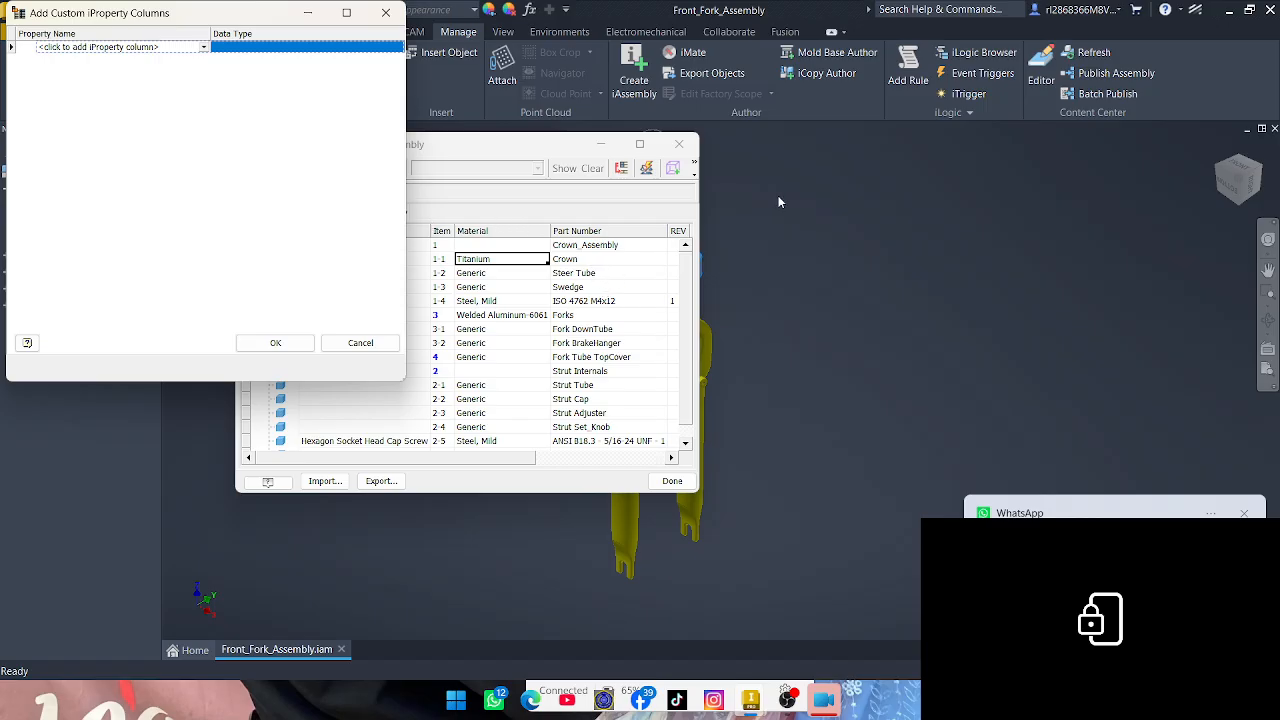
click(1244, 513)
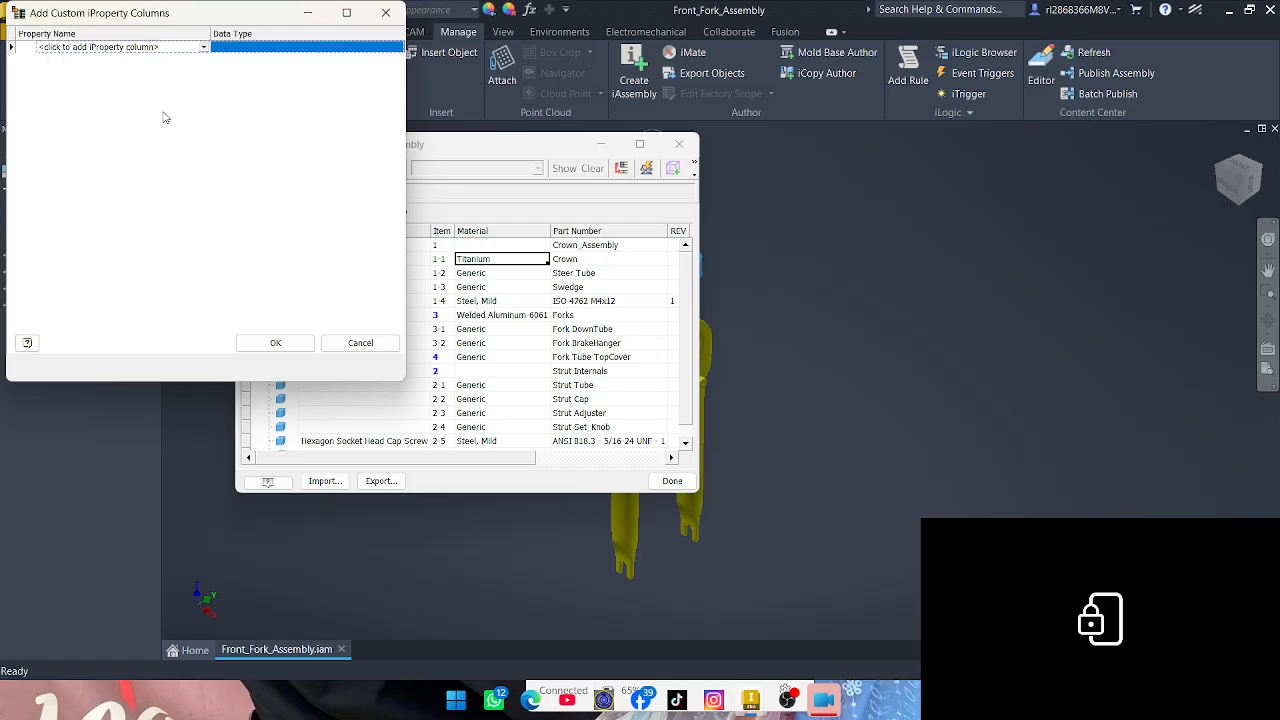
click(143, 47)
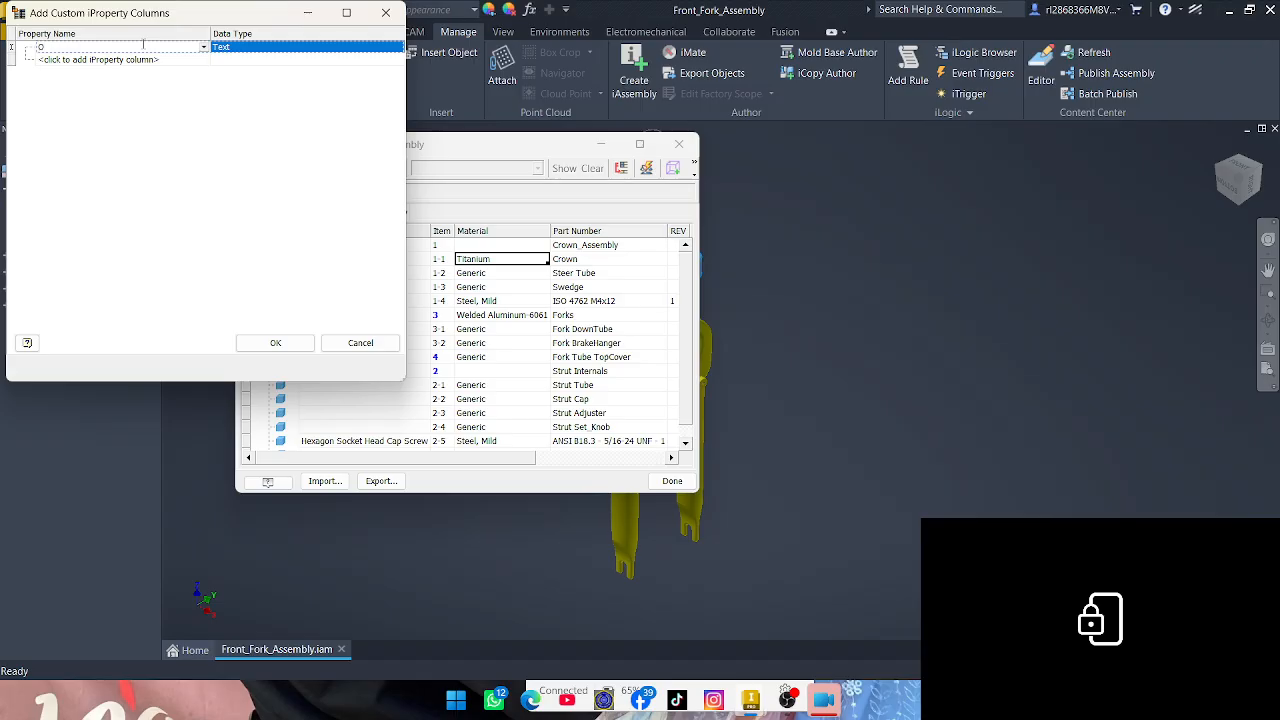
text(Outsourced)
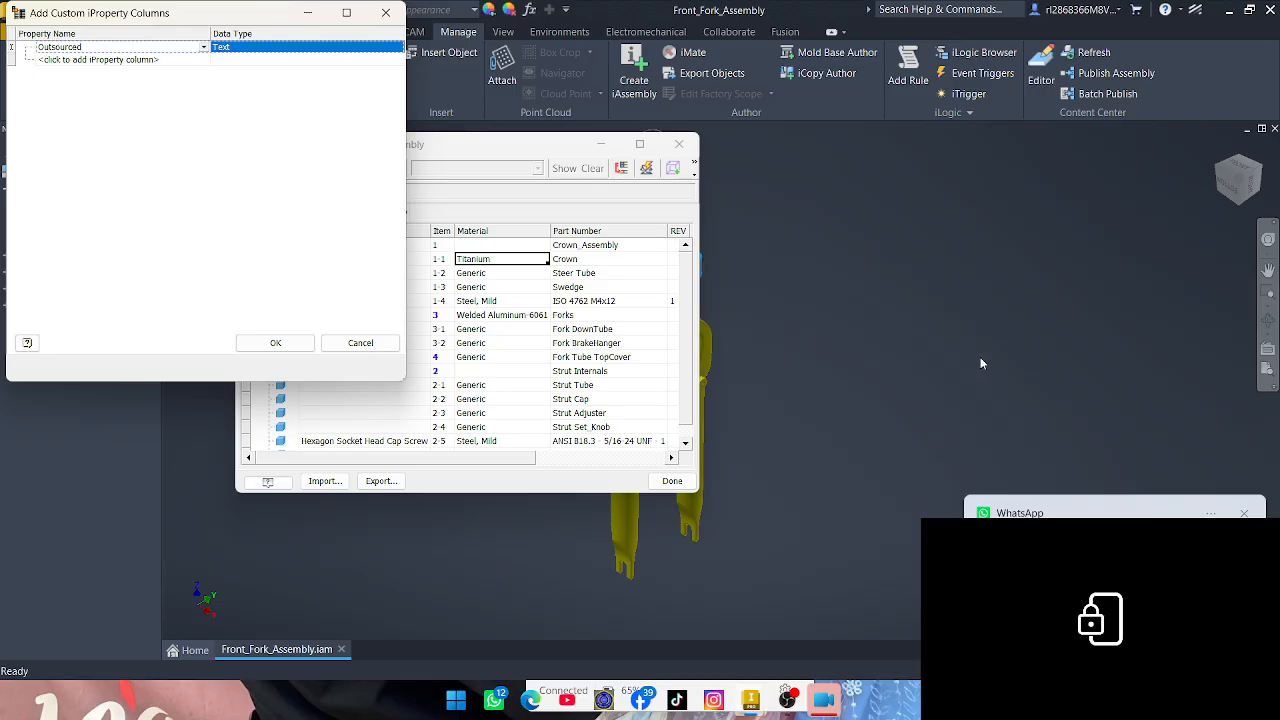
click(1244, 513)
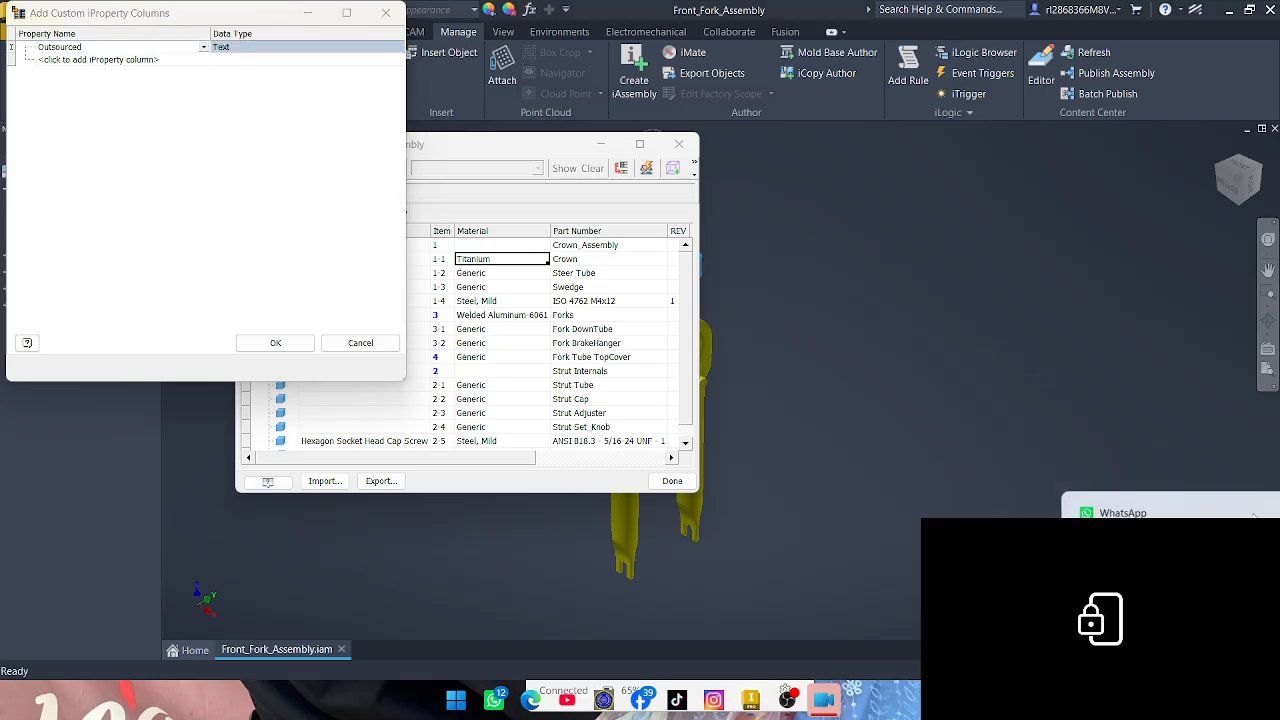
click(262, 53)
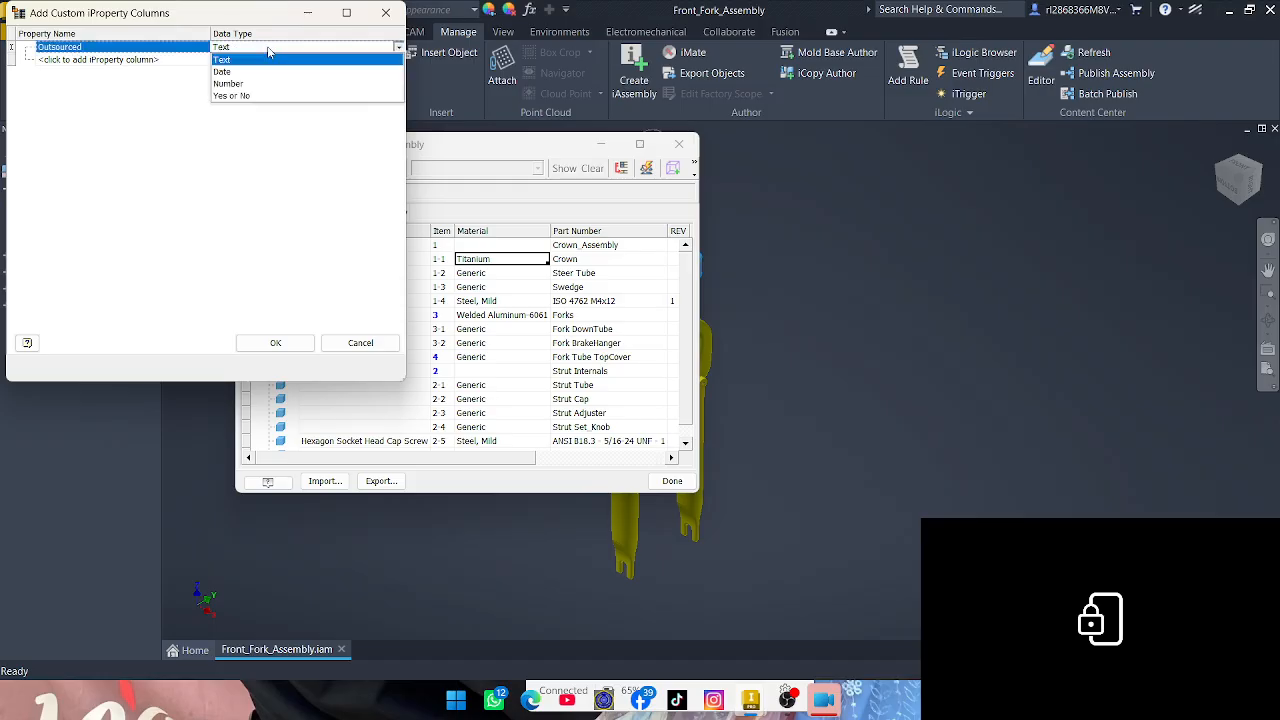
click(268, 52)
click(268, 52)
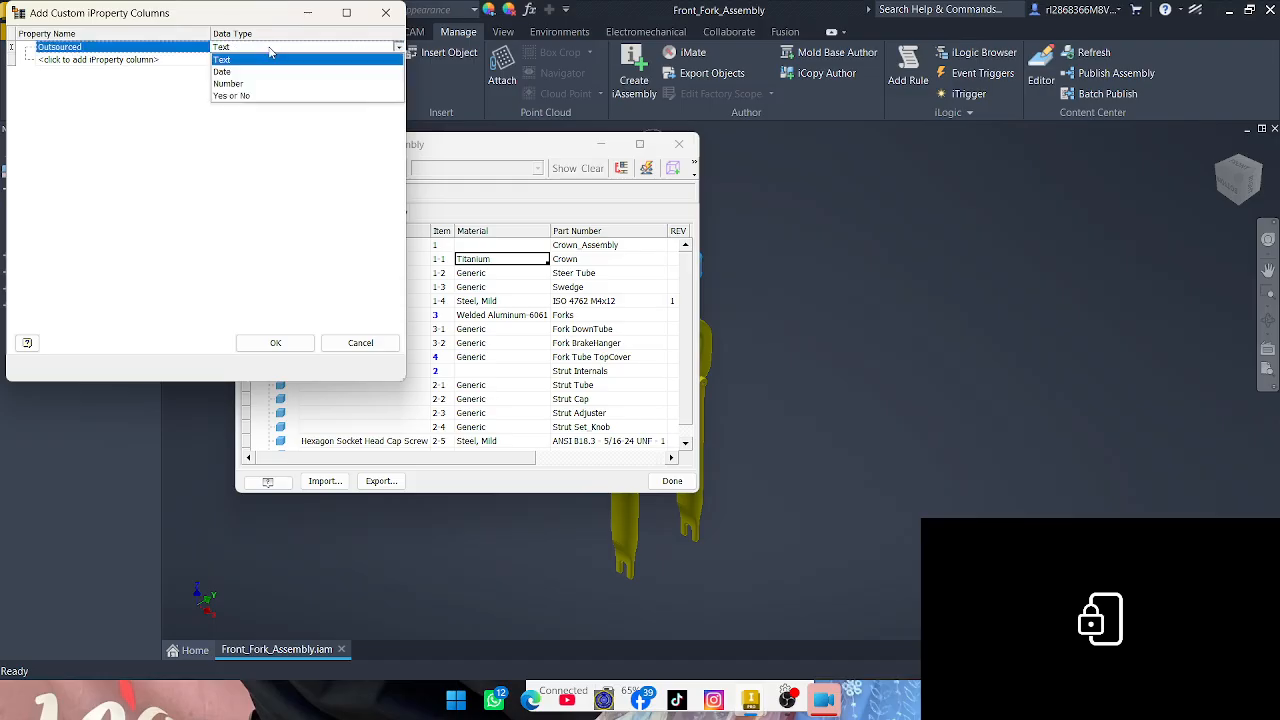
click(284, 99)
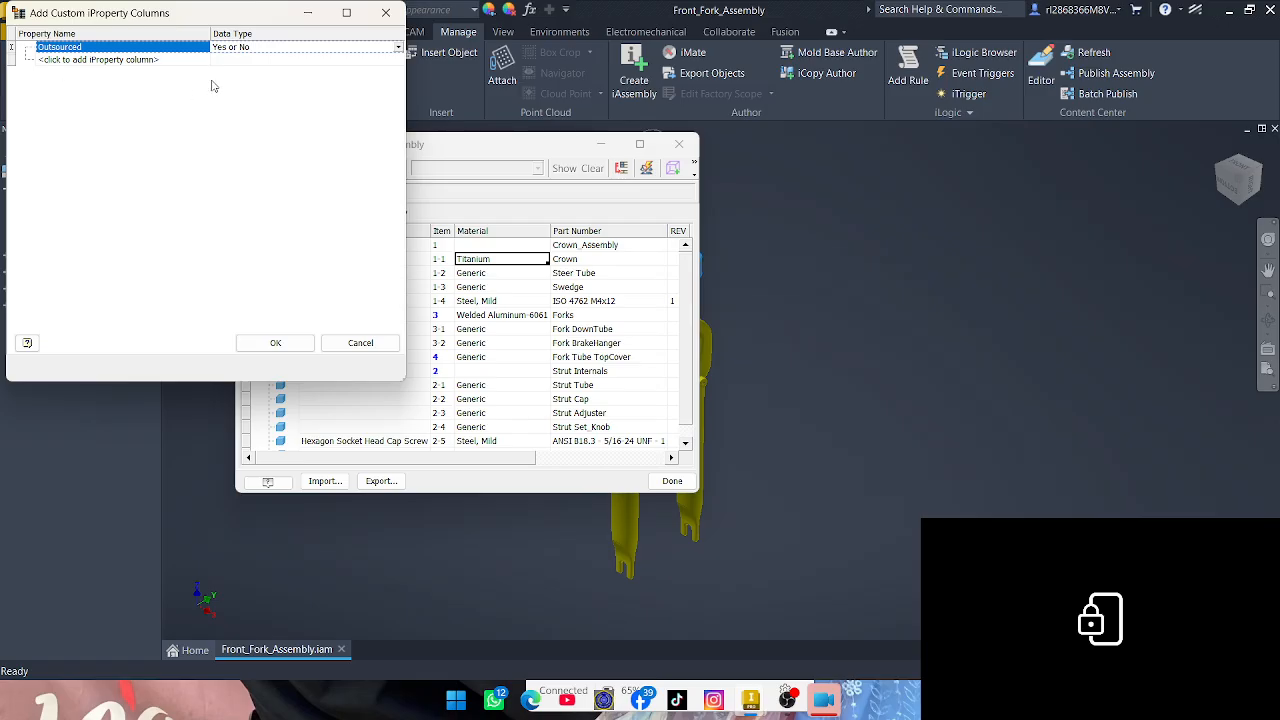
click(273, 347)
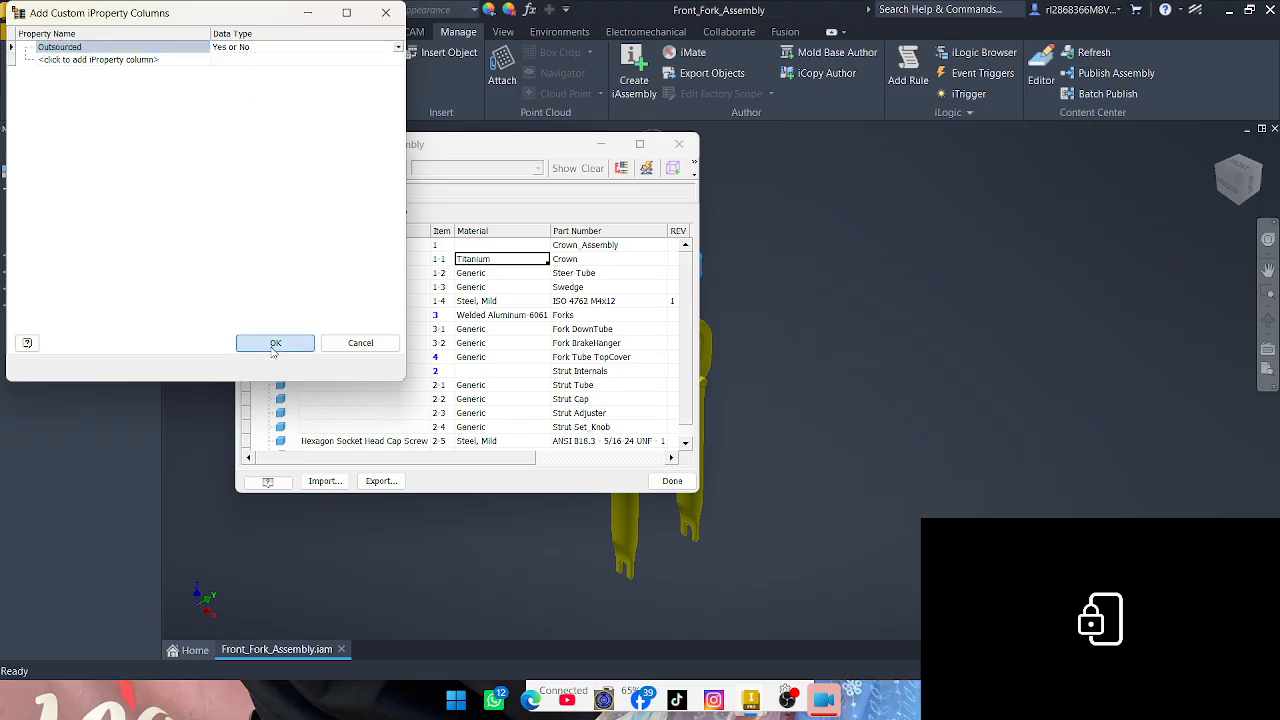
- Move the Outsourced column between Material and Part Number
drag(465, 459, 618, 459)
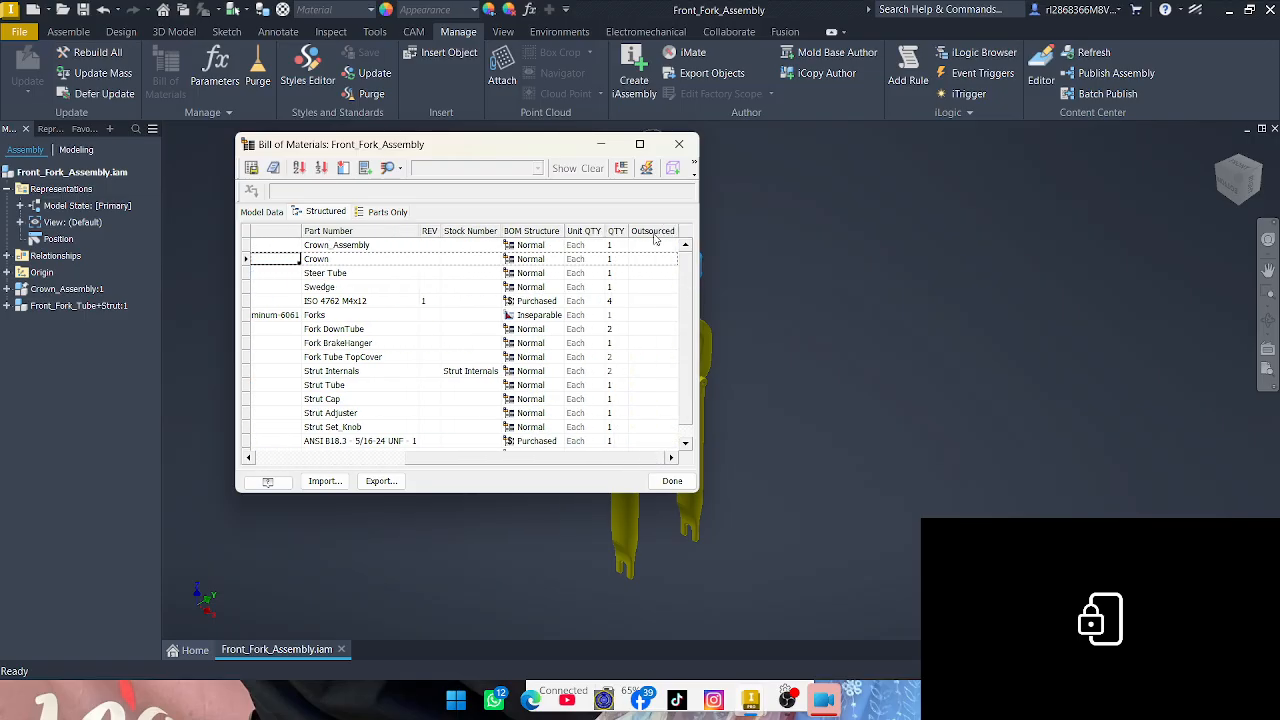
drag(655, 234, 305, 232)
drag(458, 459, 309, 453)
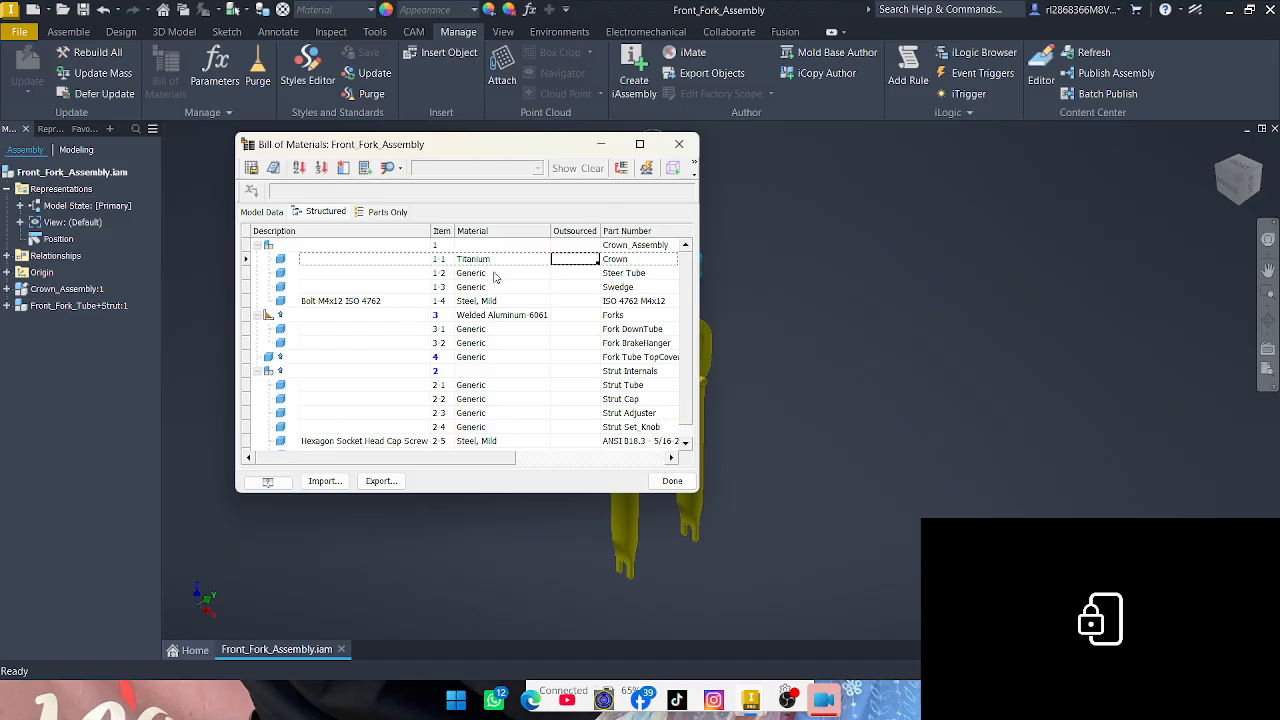
- Set Outsourced to Yes for the Crown and Swedge parts in the Structured view
click(575, 262)
click(593, 261)
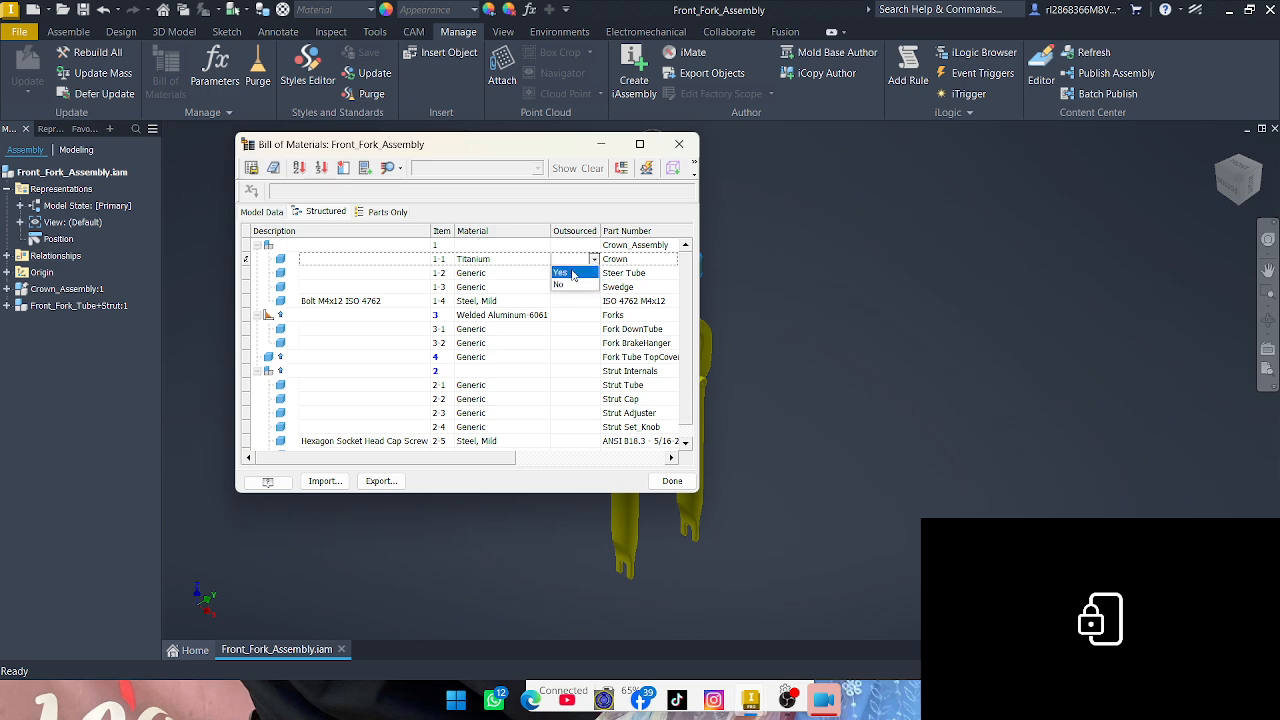
click(560, 272)
click(570, 287)
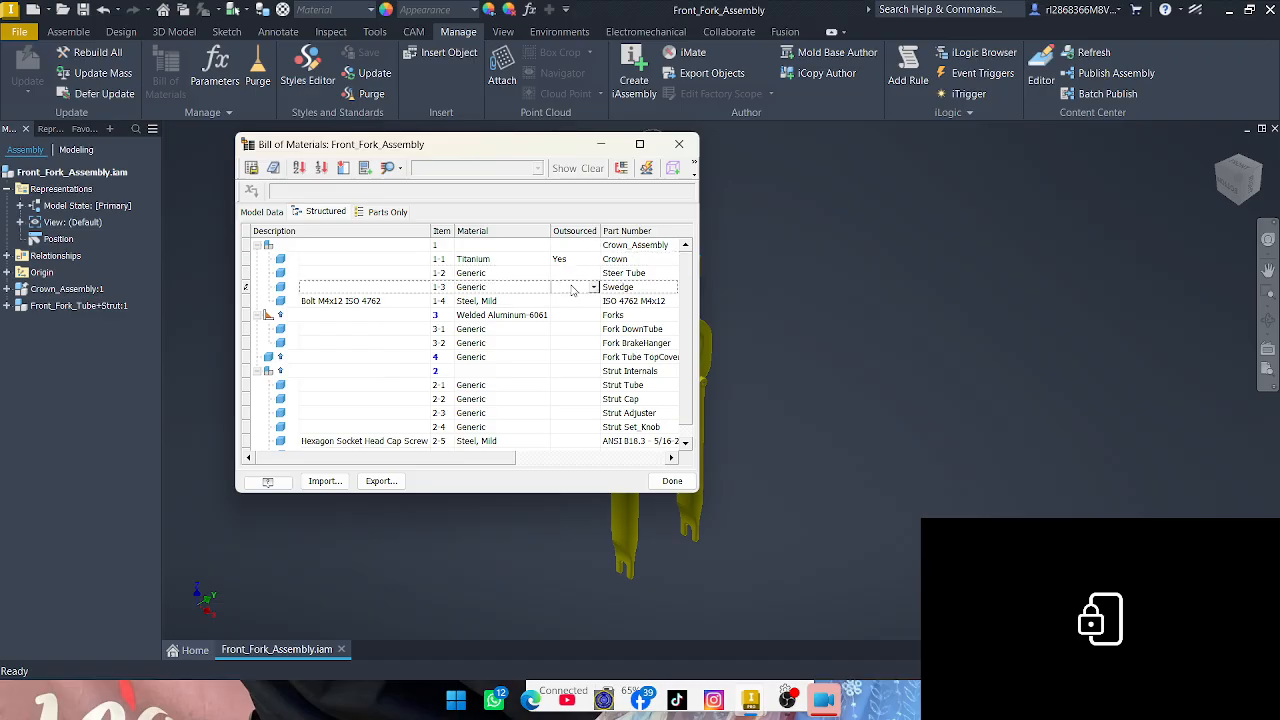
click(594, 287)
click(560, 300)
- Set Outsourced to Yes for Strut Tube and Strut Adjuster, and close the Bill of Materials
click(580, 385)
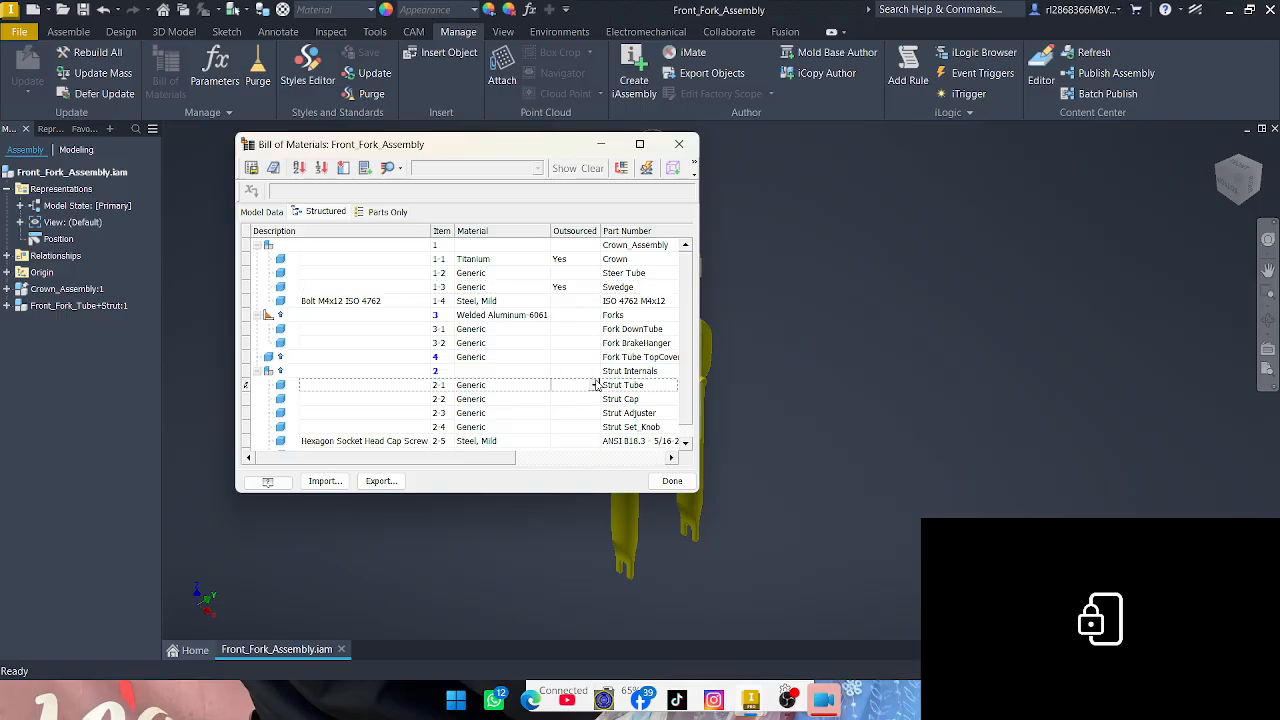
click(594, 385)
click(588, 399)
click(575, 413)
click(594, 413)
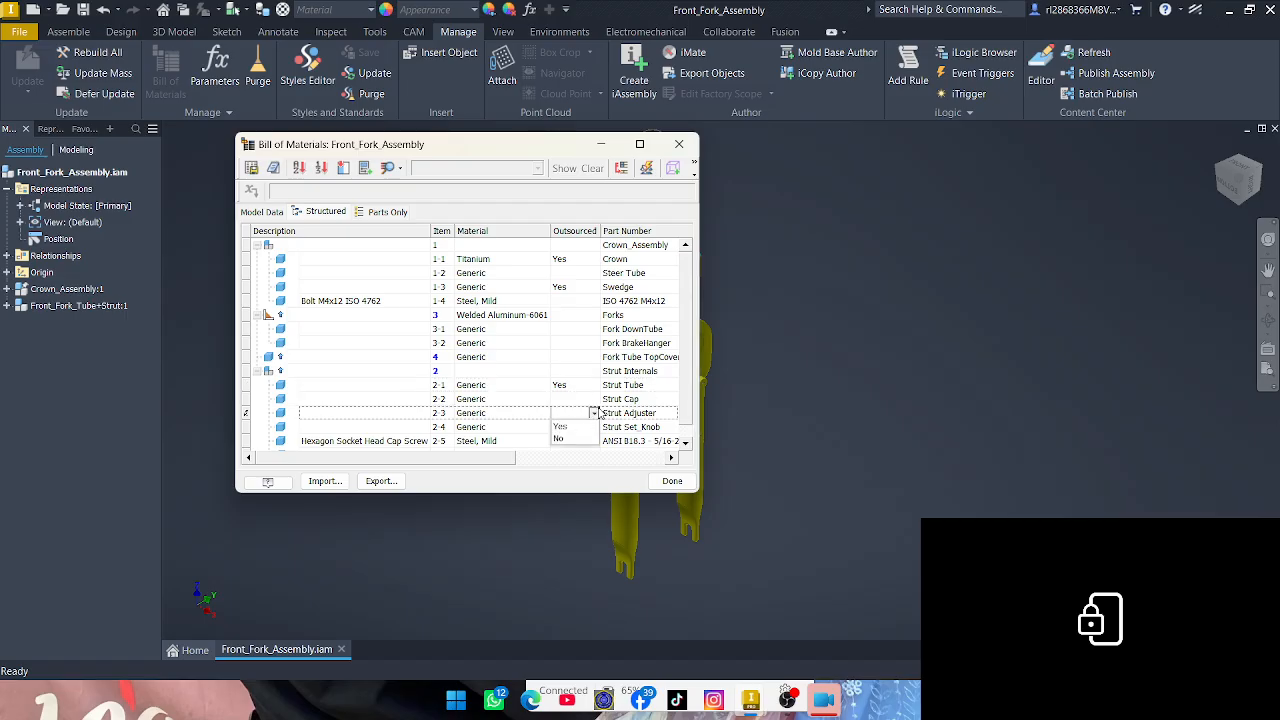
click(574, 428)
drag(476, 458, 398, 468)
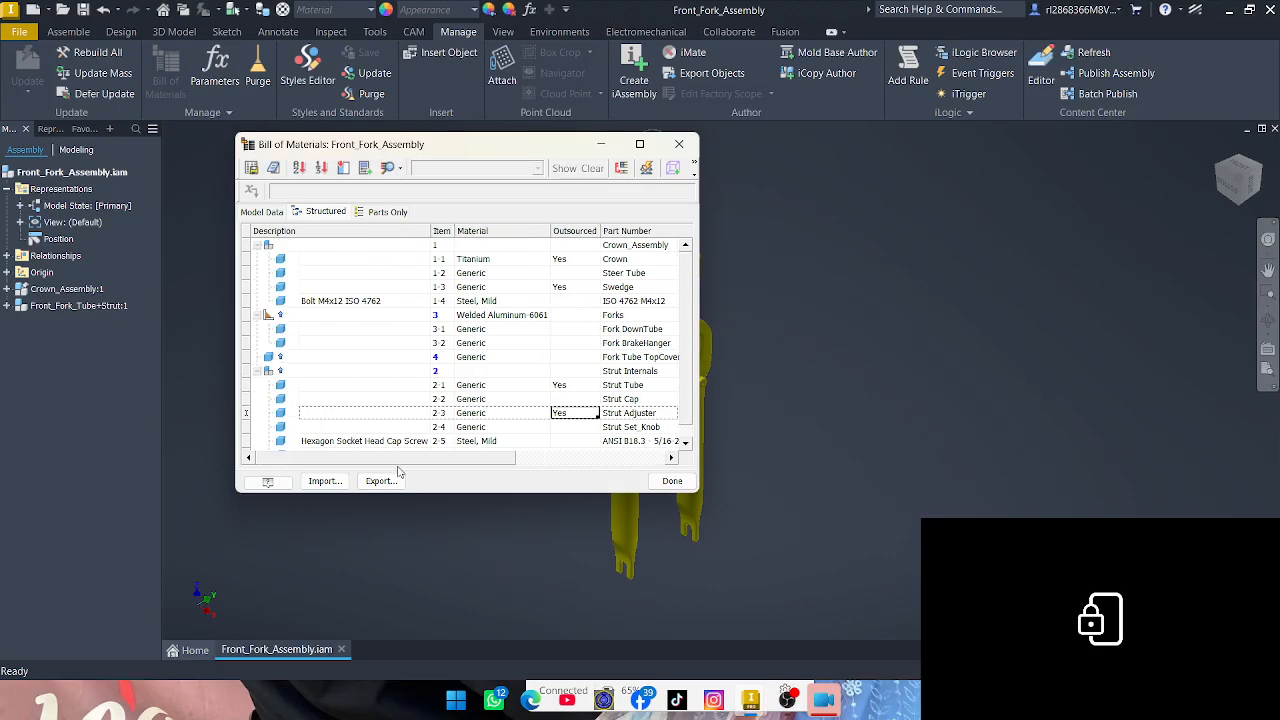
click(672, 481)
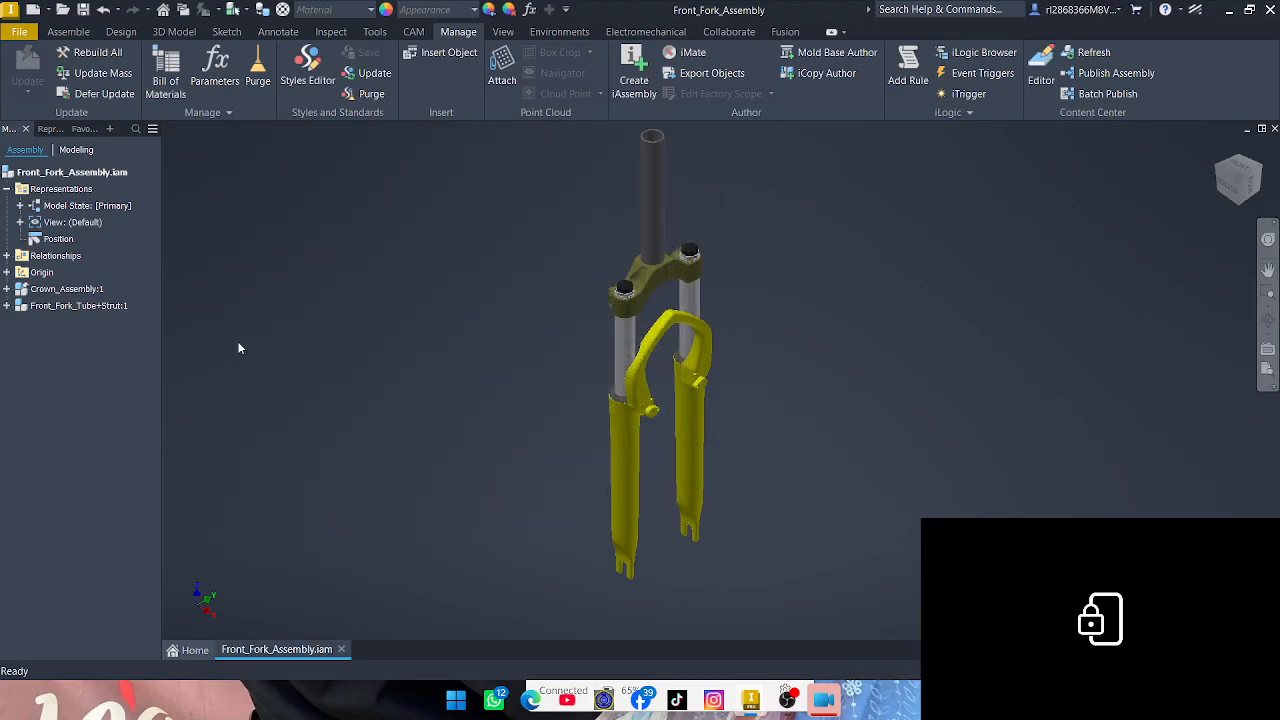
- Examine the Outsourced custom iProperty of the Crown part within Crown_Assembly
click(7, 289)
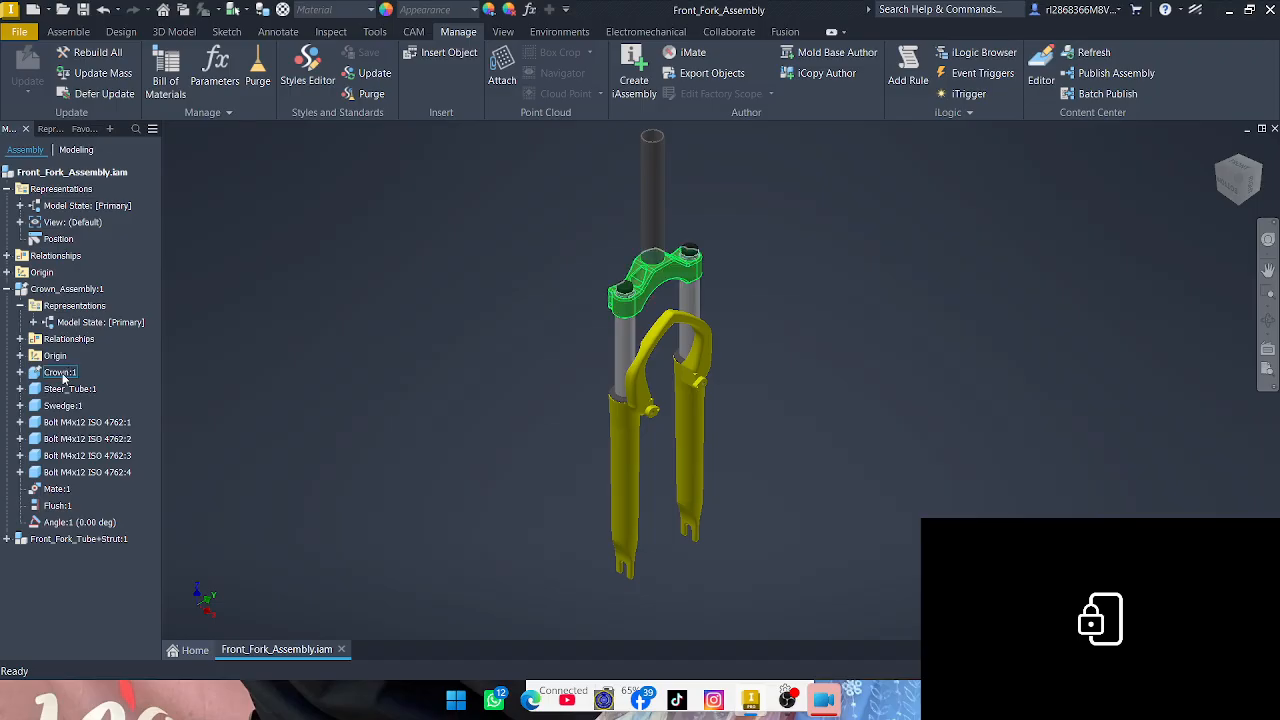
right_click(52, 372)
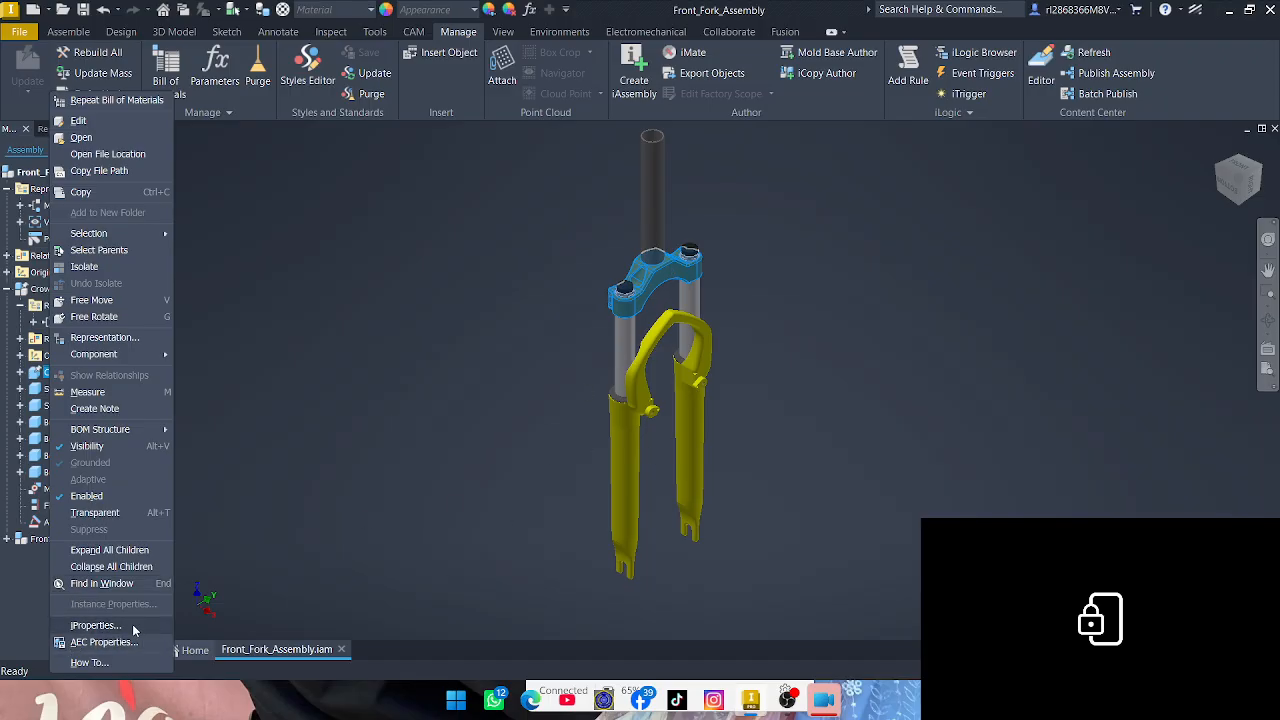
click(95, 625)
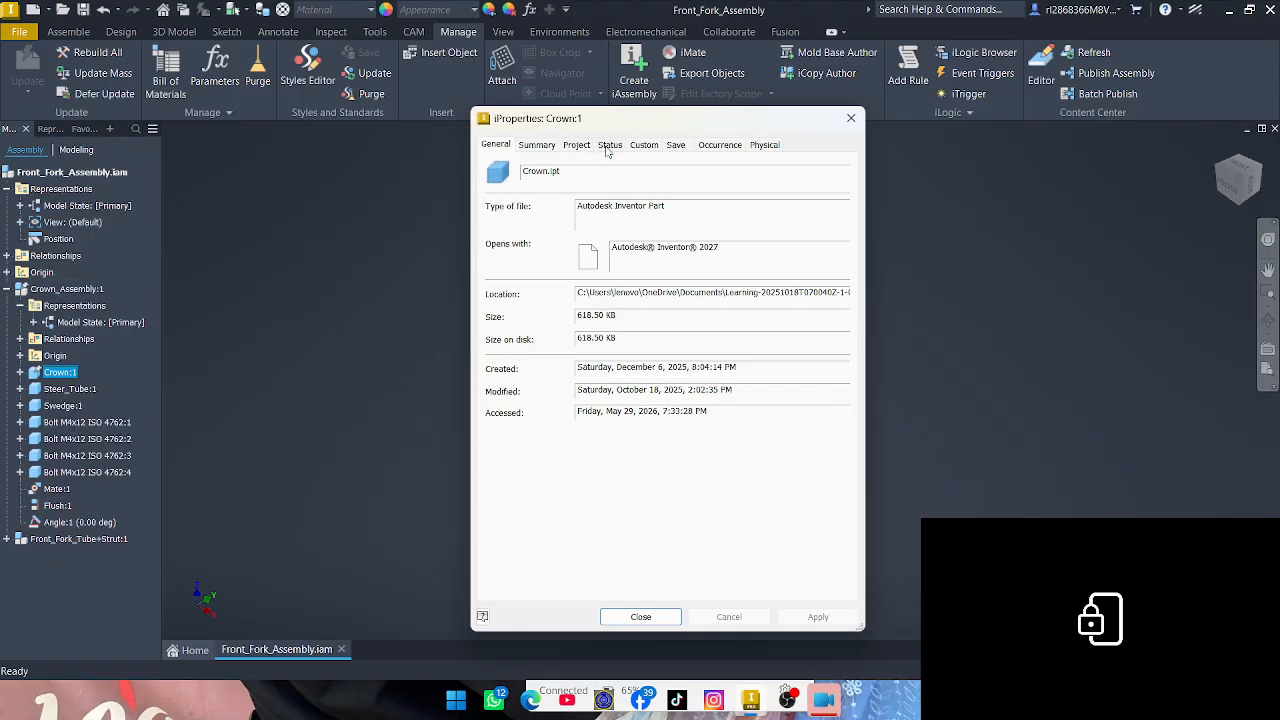
click(646, 145)
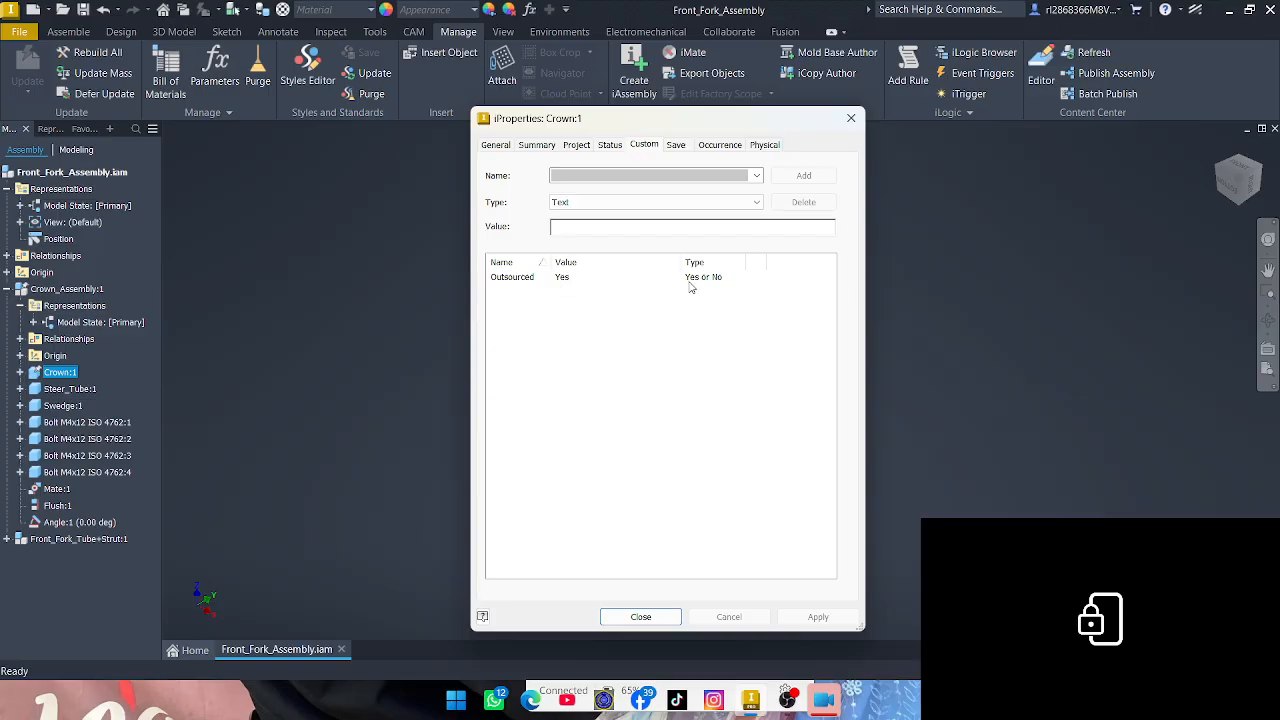
click(645, 280)
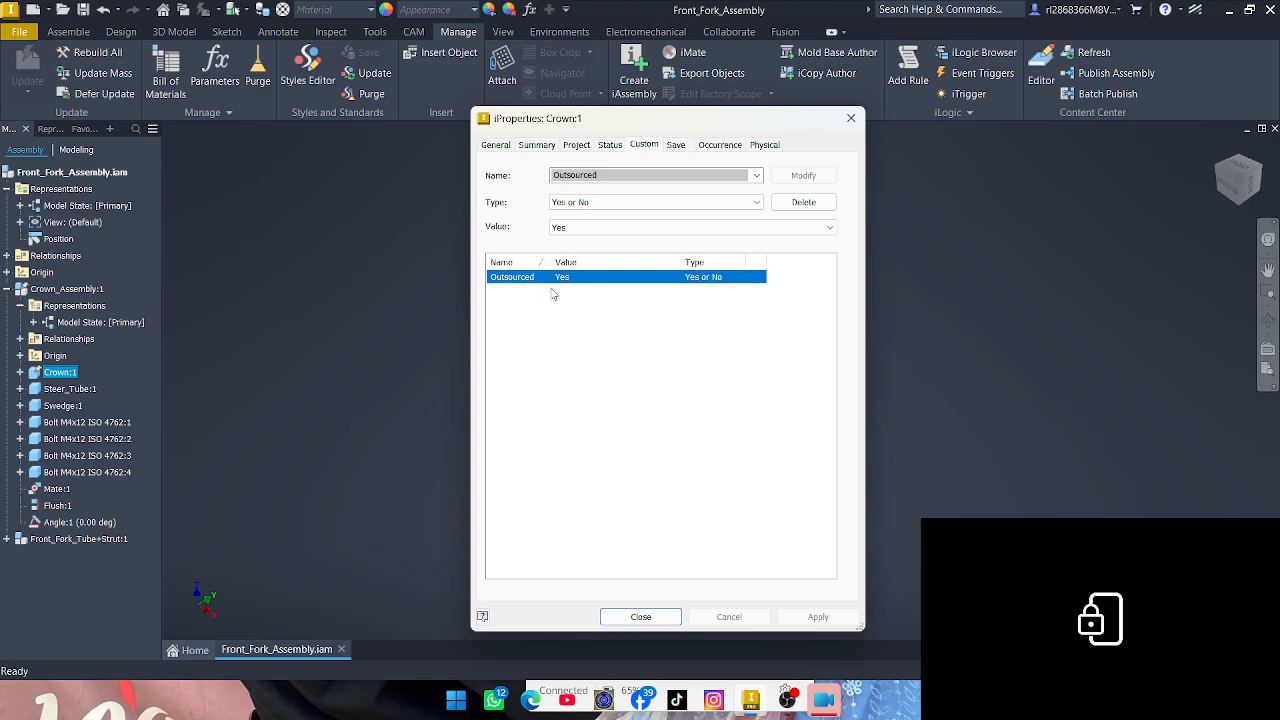
click(851, 118)
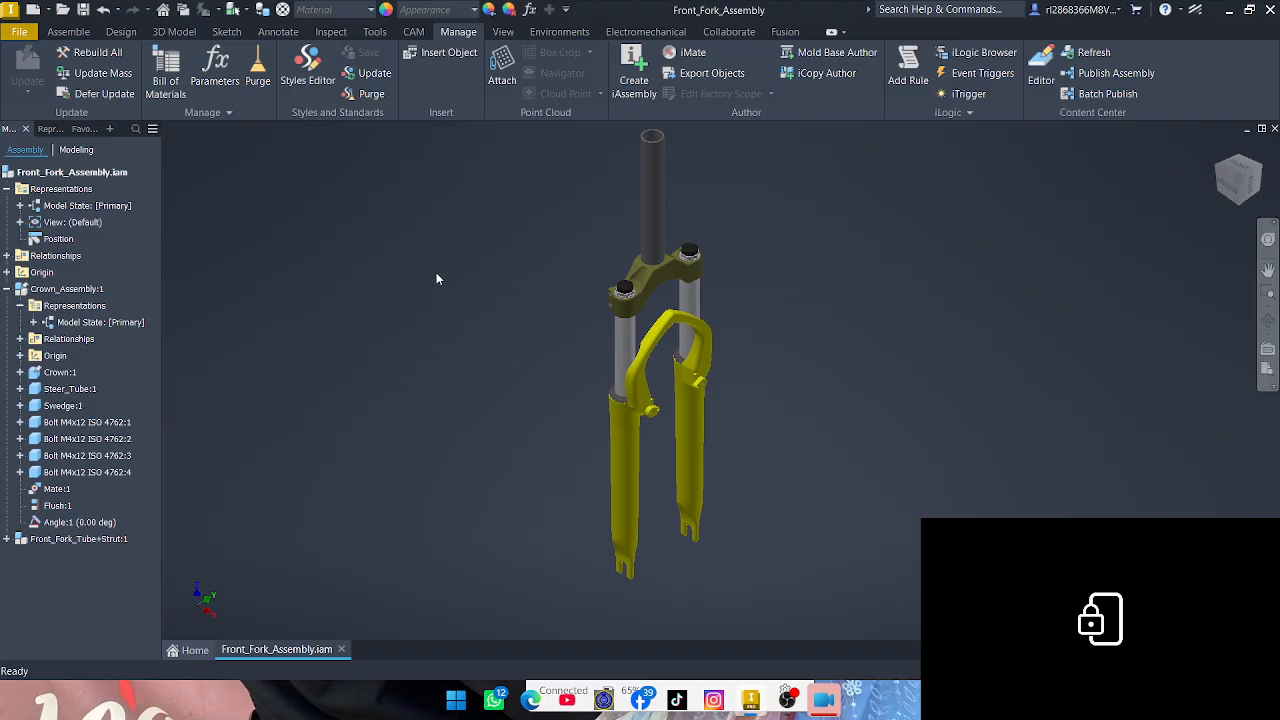
- Examine the steer tube, crown and upper fork legs up close in the model
click(1267, 268)
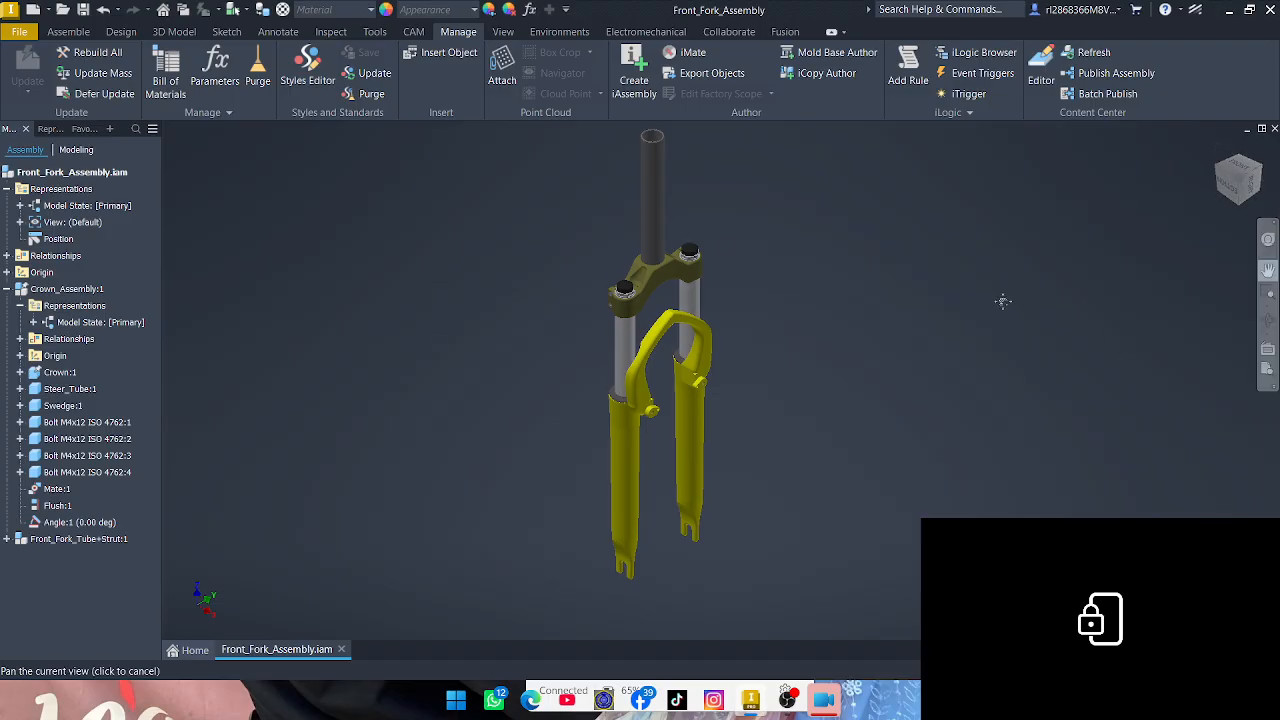
scroll(936, 308, down, 3)
drag(780, 287, 943, 415)
right_click(928, 385)
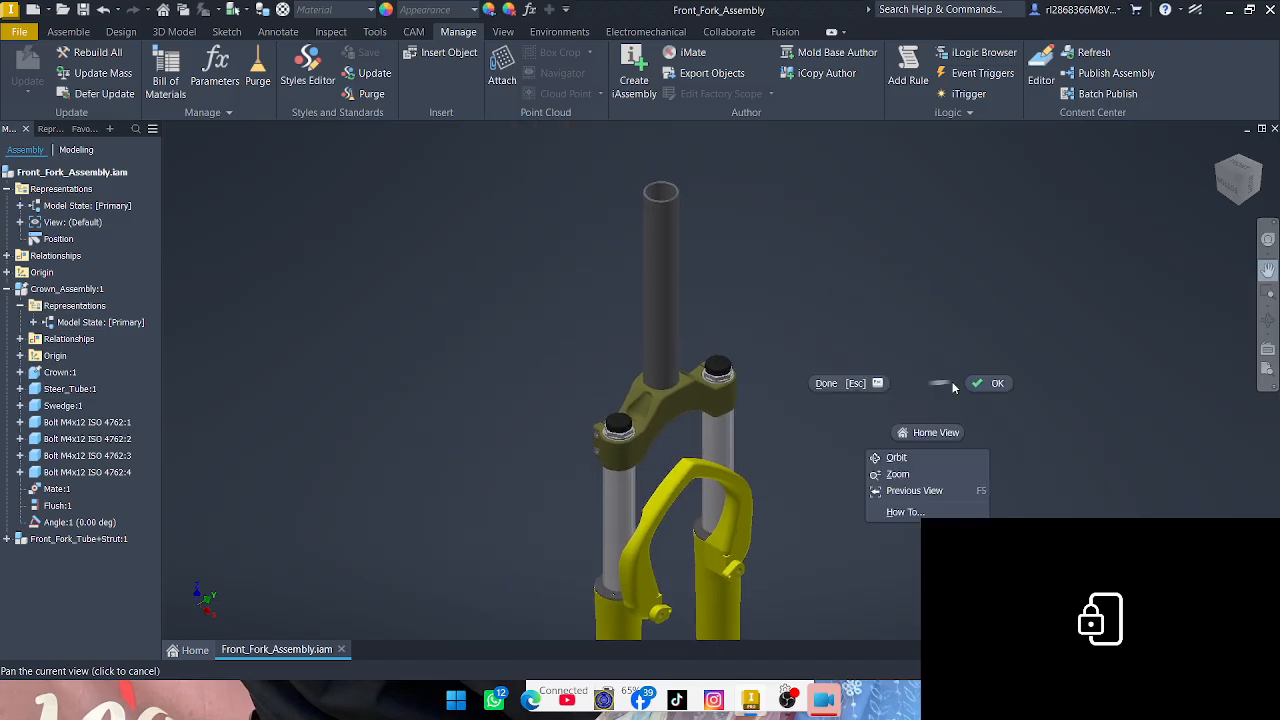
click(828, 384)
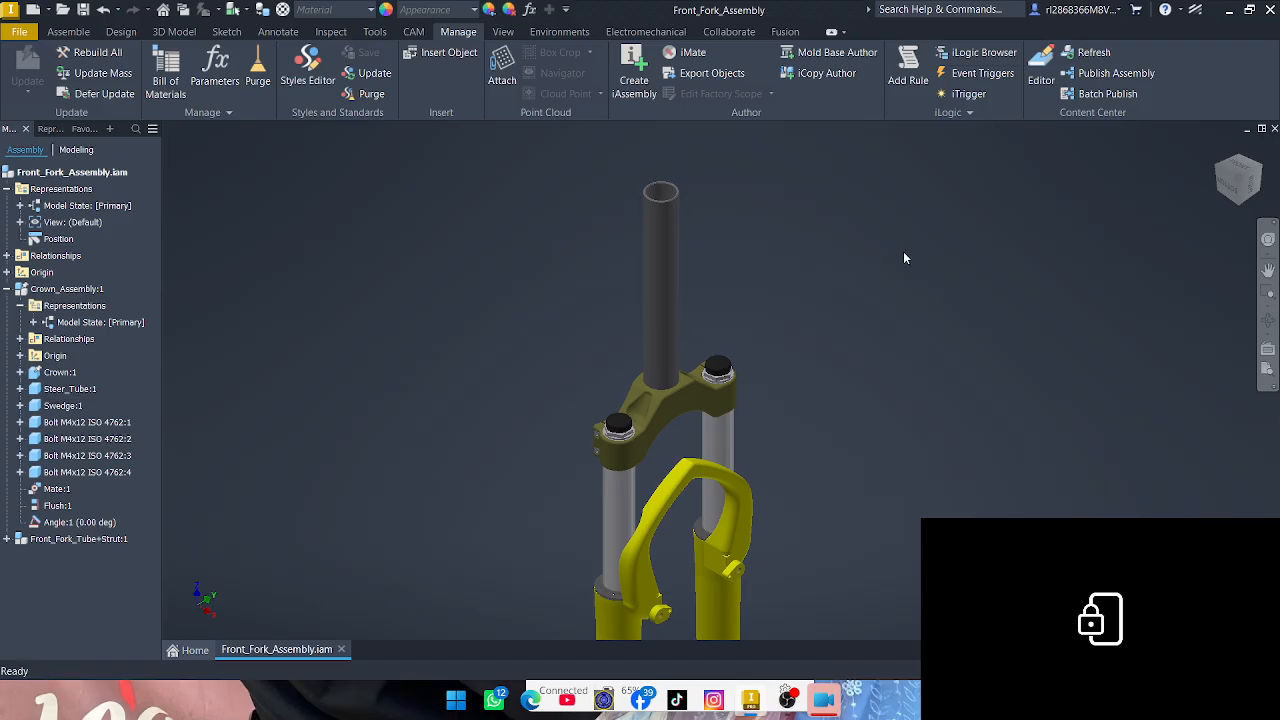
click(1268, 271)
drag(1001, 356, 1013, 341)
right_click(1012, 341)
click(1027, 316)
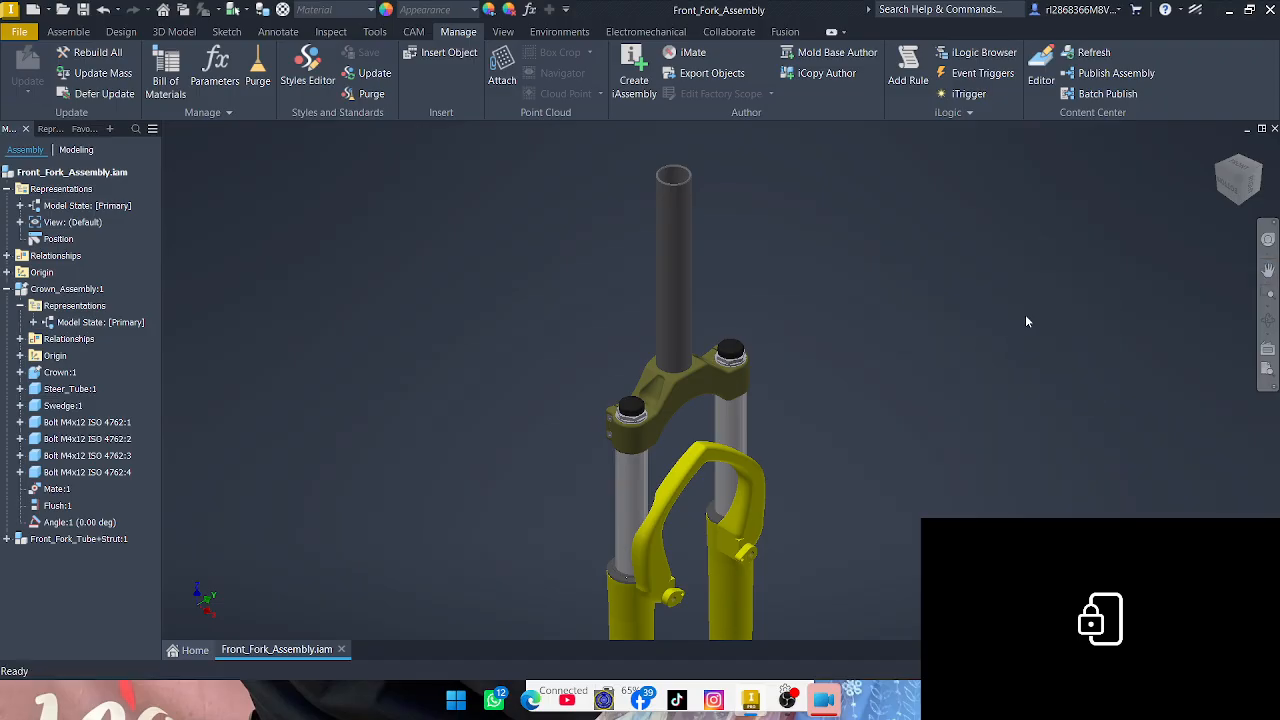
click(1268, 270)
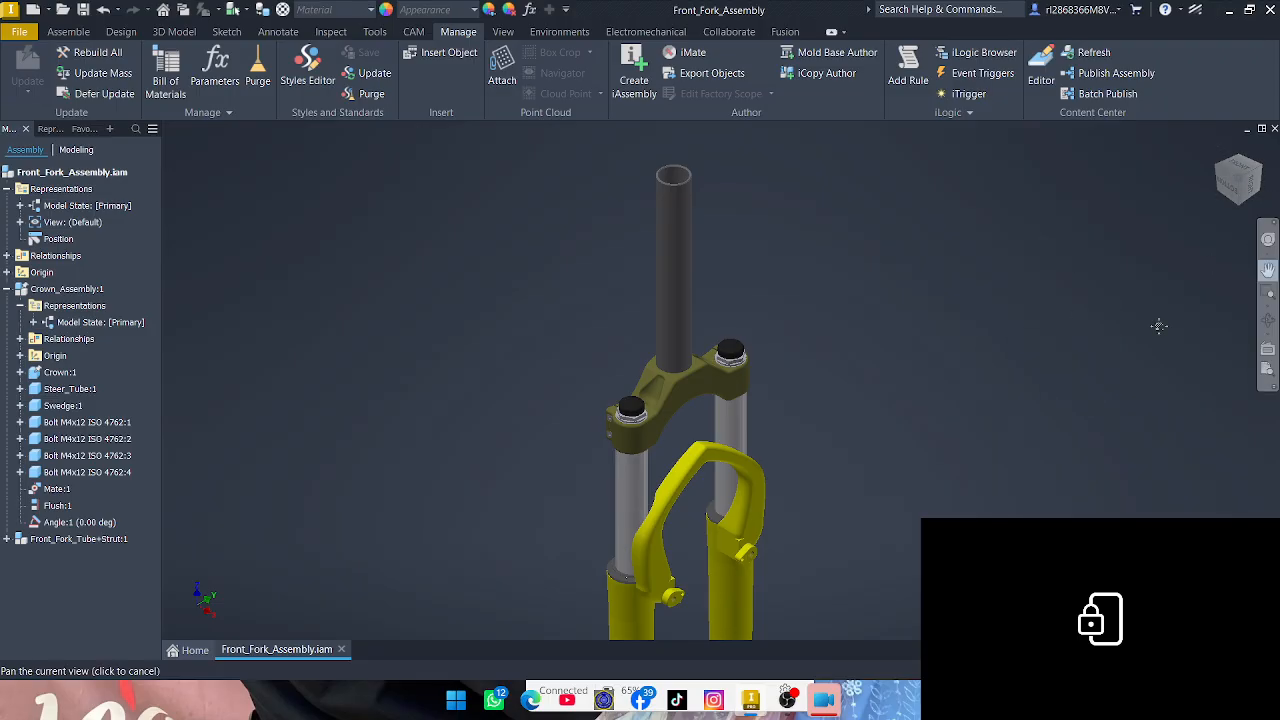
drag(1155, 326, 1148, 262)
drag(674, 289, 685, 360)
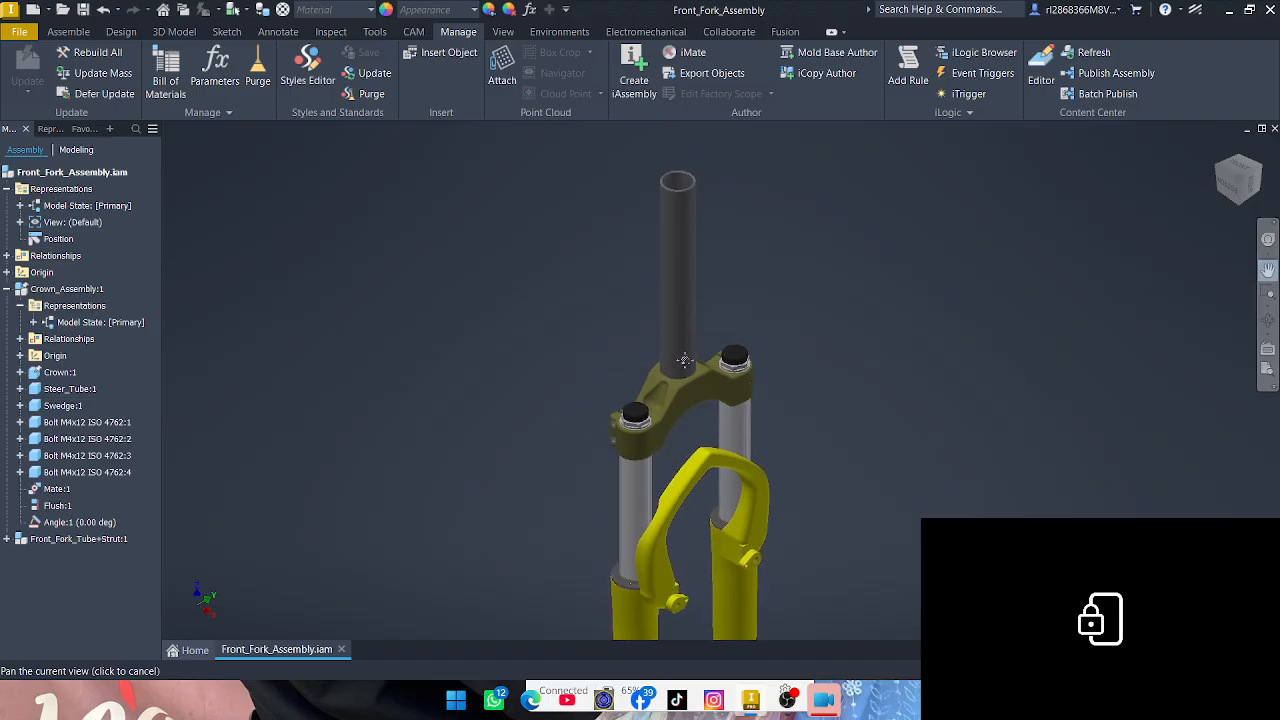
right_click(732, 214)
click(827, 205)
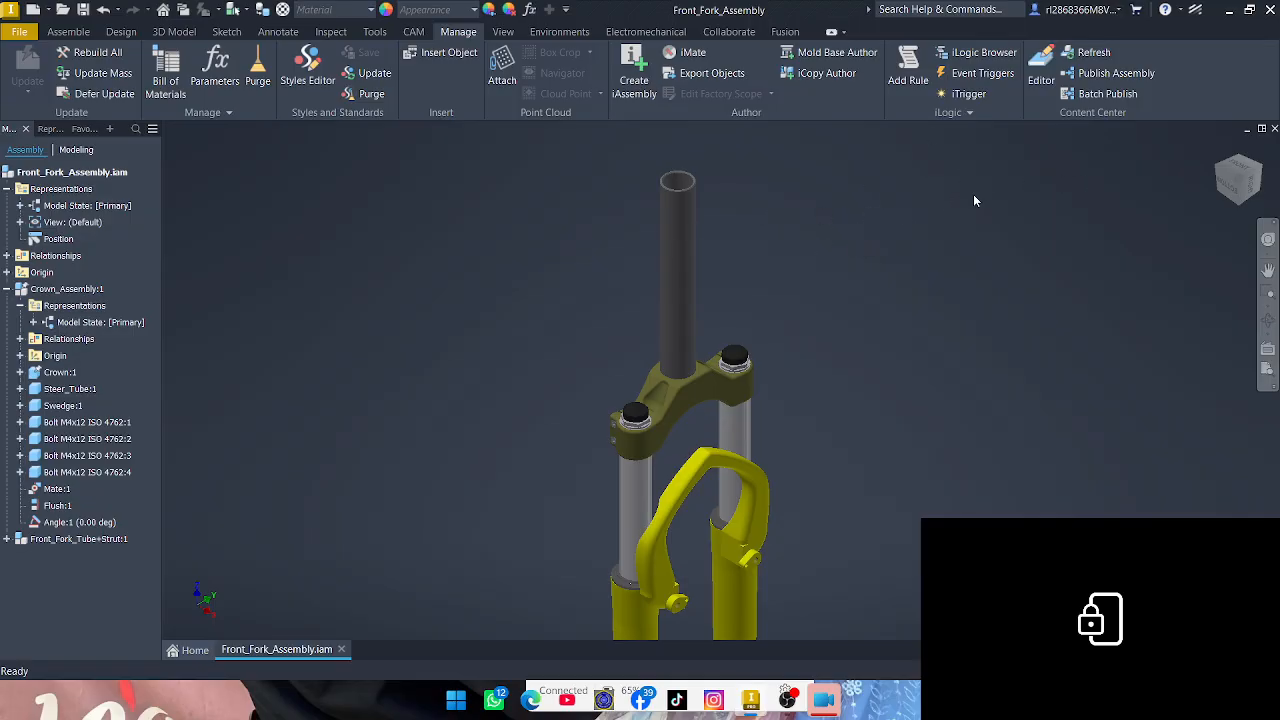
click(688, 225)
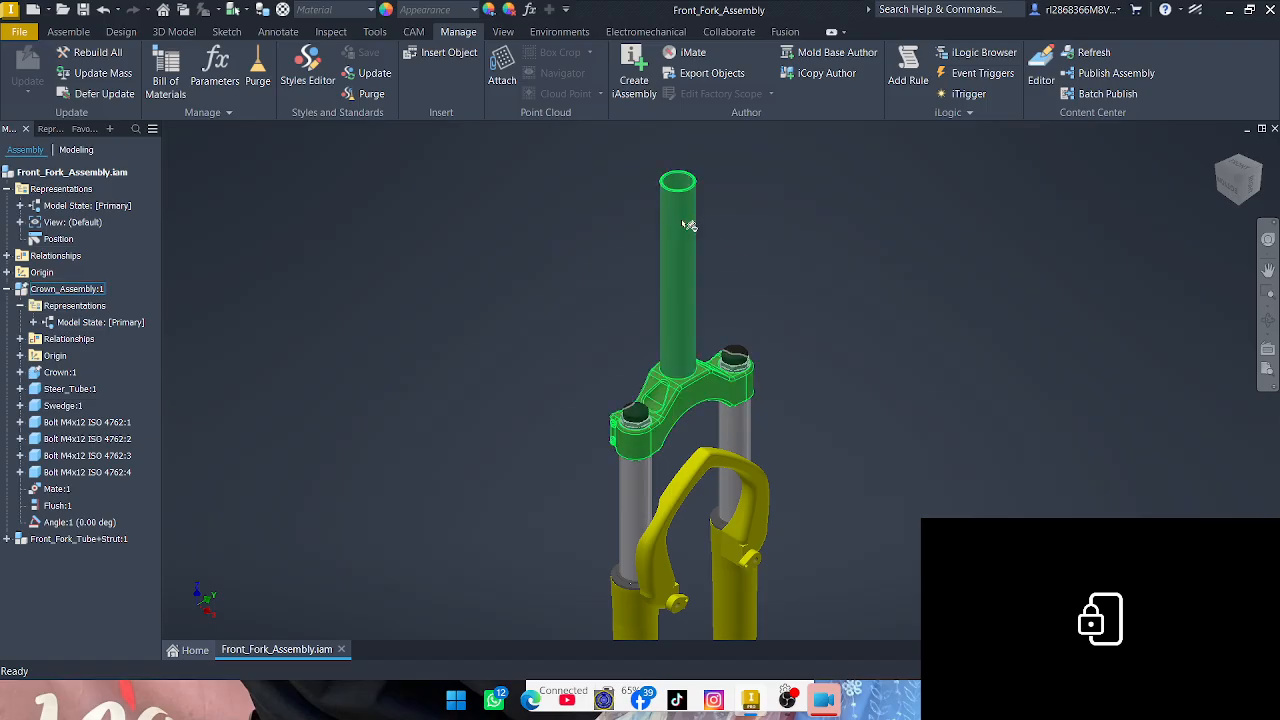